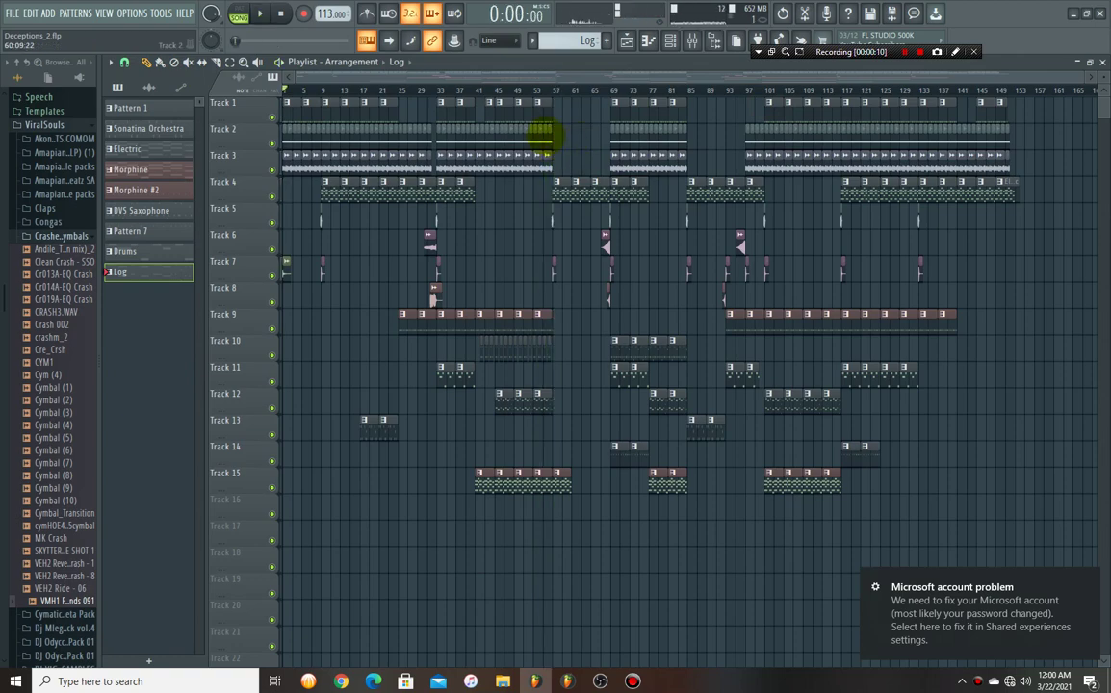
# Solo Track 1 in the playlist, start song playback, and open Pattern 1 in the channel rack.
pyautogui.scroll(5, 284, 88)
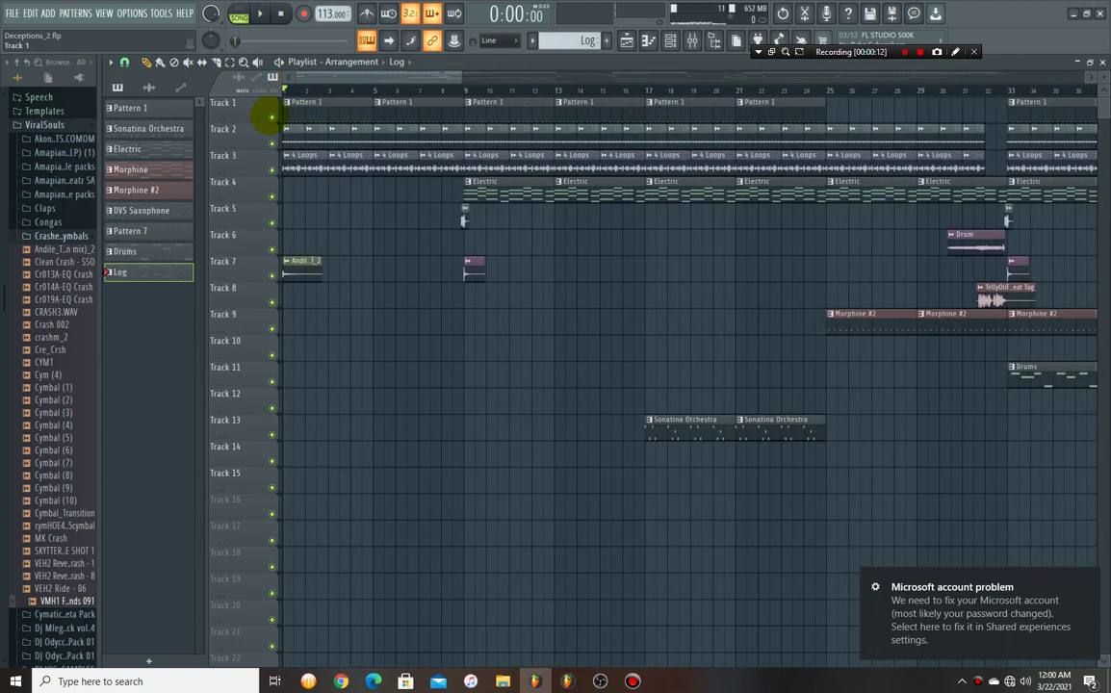
pyautogui.keyDown('ctrl'); pyautogui.click(271, 116); pyautogui.keyUp('ctrl')
pyautogui.press('space')
pyautogui.scroll(2, 285, 99)
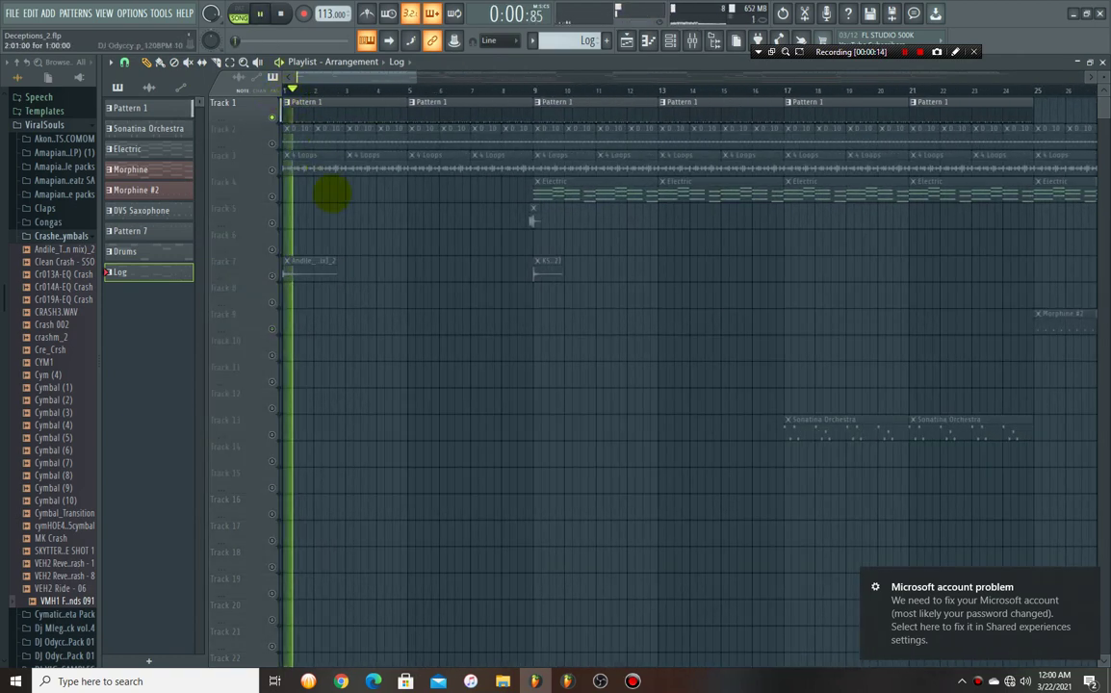
pyautogui.click(370, 113)
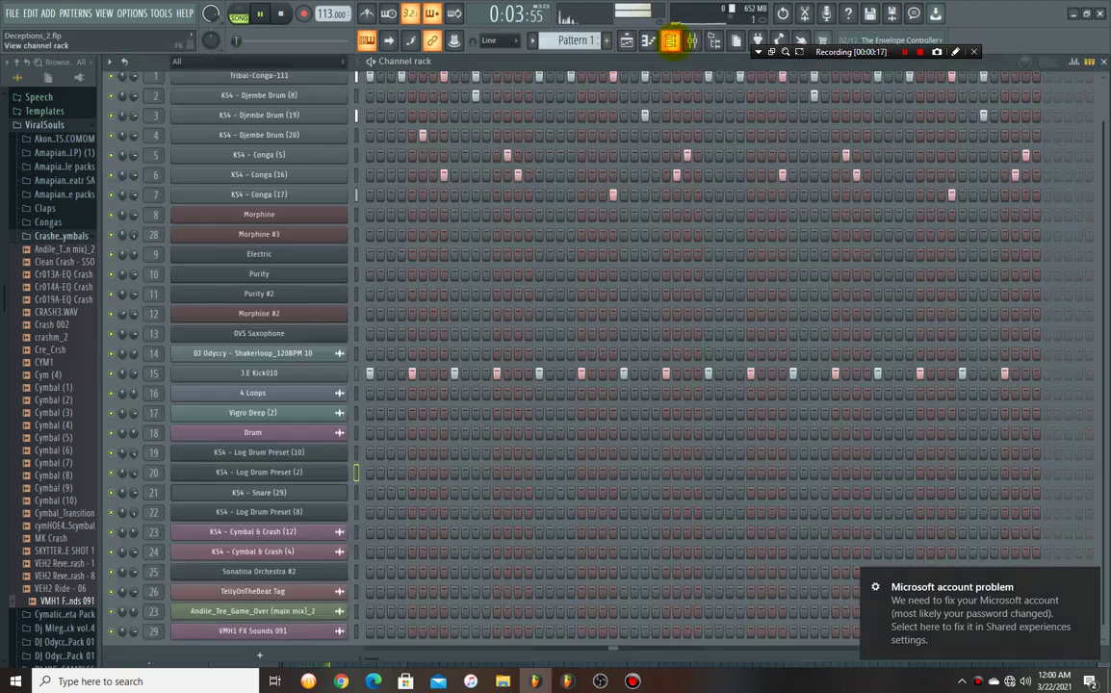
pyautogui.doubleClick(370, 113)
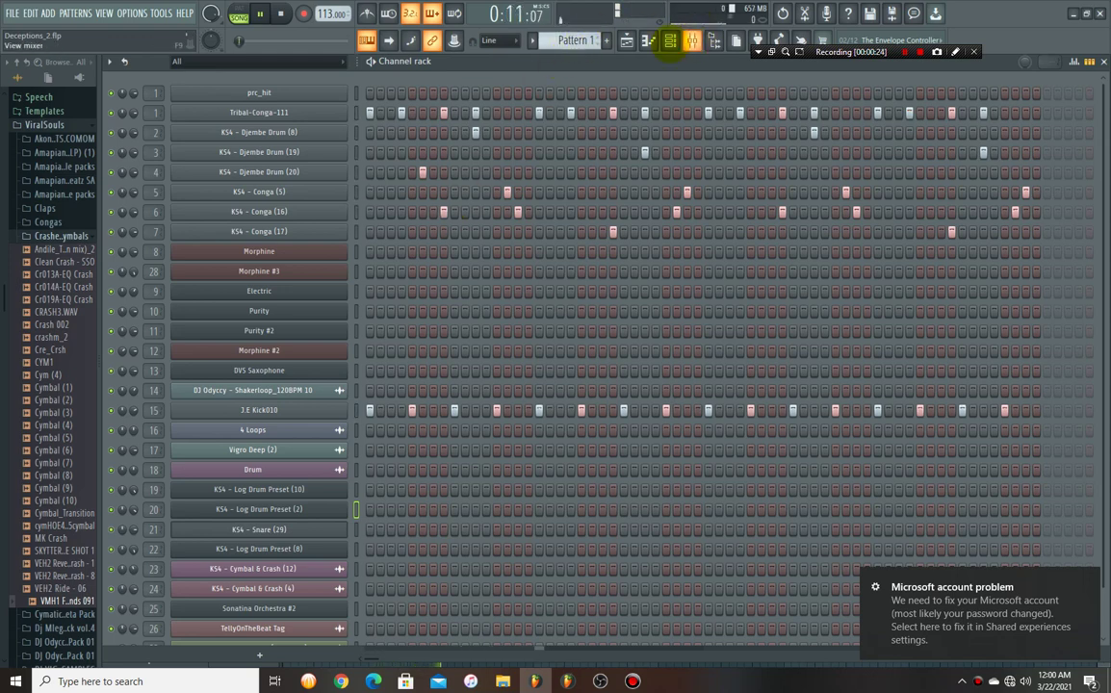
# Select the Sonatina Orchestra pattern, play it in pattern mode, and examine the Morphine channel's notes in the piano roll.
pyautogui.scroll(-1, 582, 43)
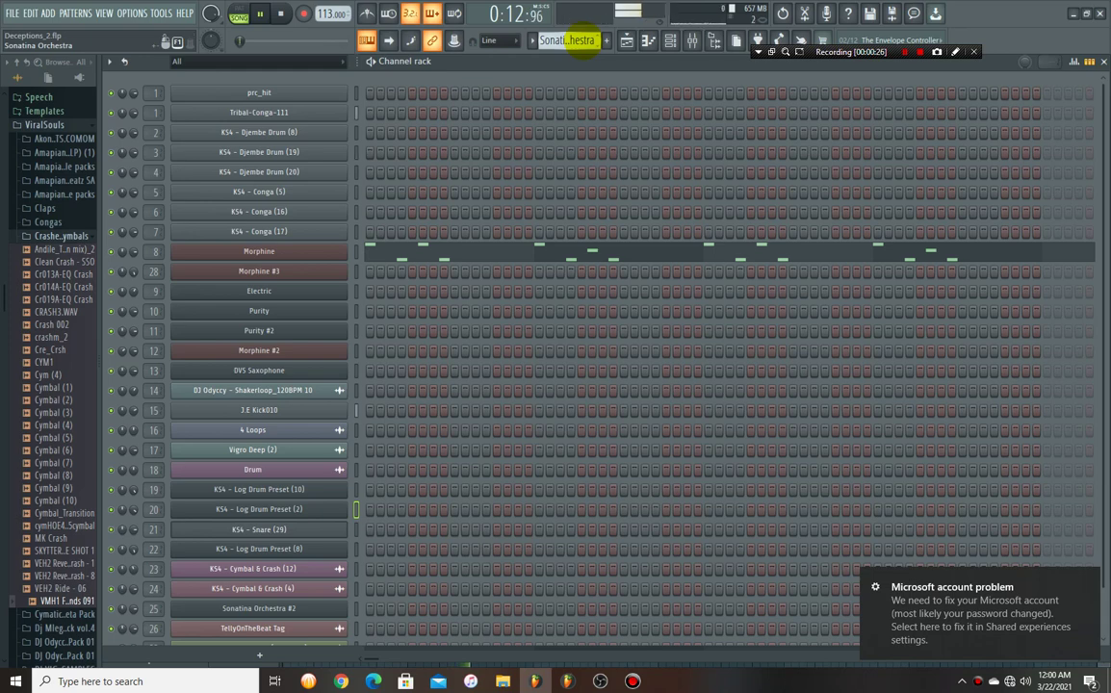
pyautogui.press('l')
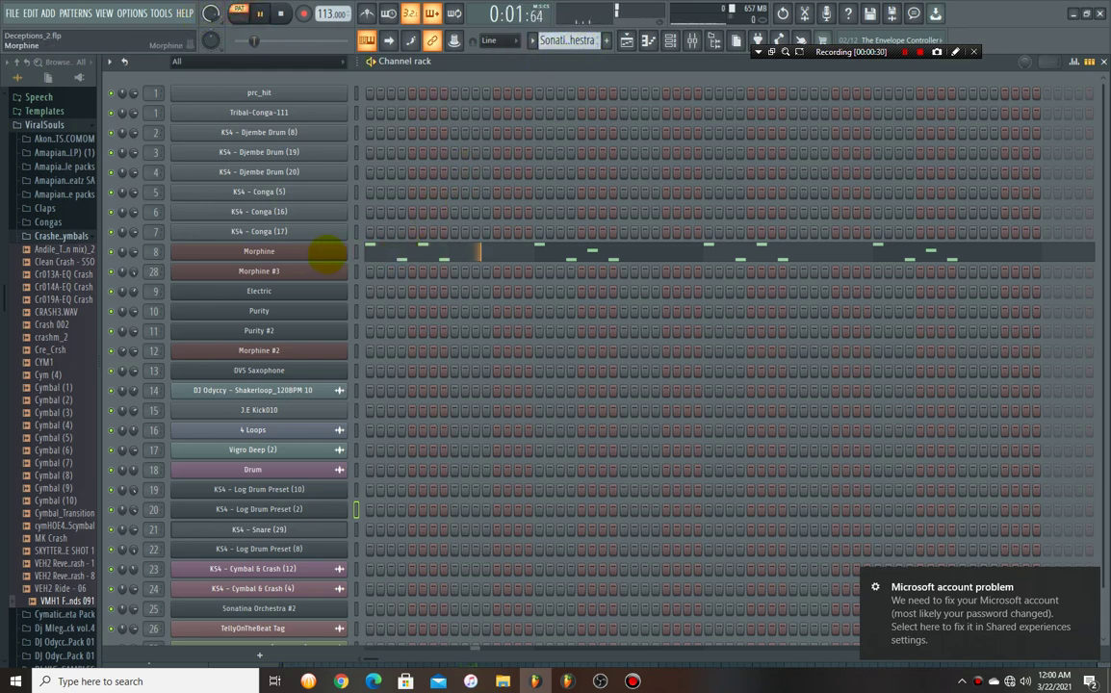
pyautogui.click(394, 252)
pyautogui.scroll(-5, 412, 223)
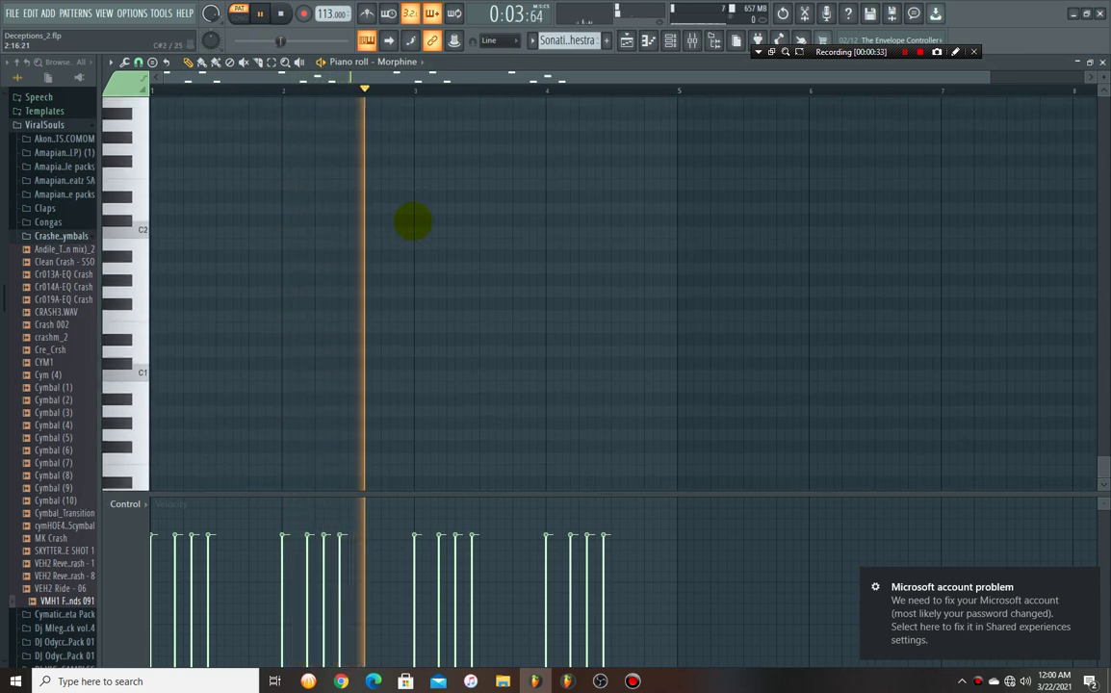
pyautogui.scroll(10, 419, 216)
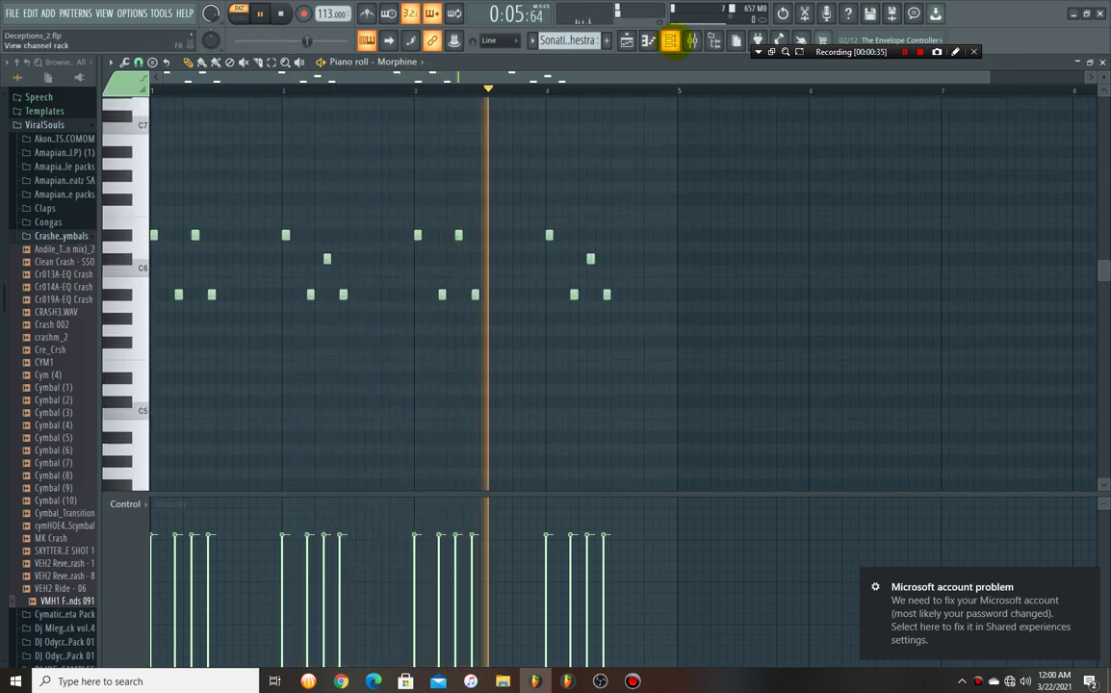
# Adjust the stereo separation of Fruity Reeverb 2 on mixer Insert 27 and close the plugin.
pyautogui.click(681, 41)
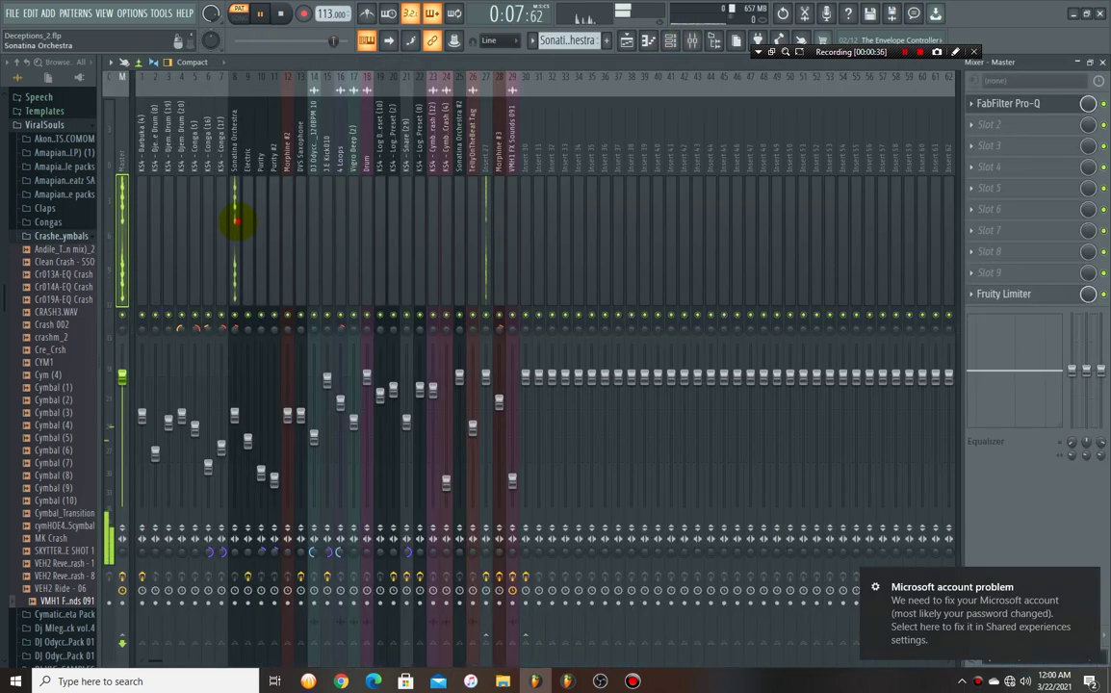
pyautogui.click(488, 278)
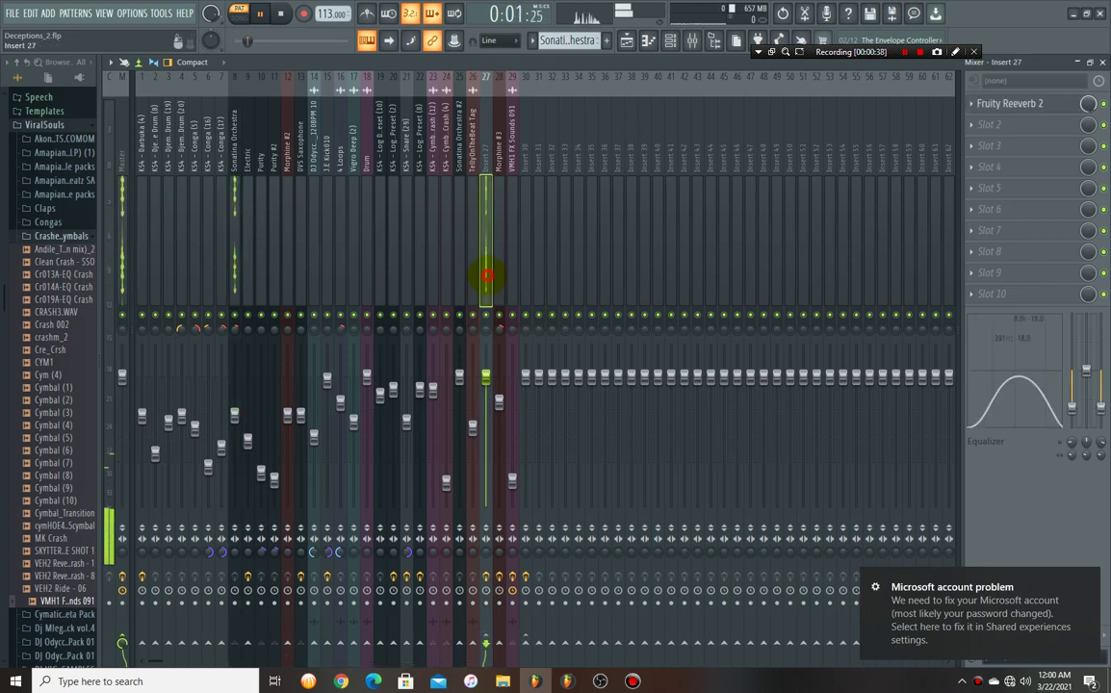
pyautogui.click(1047, 107)
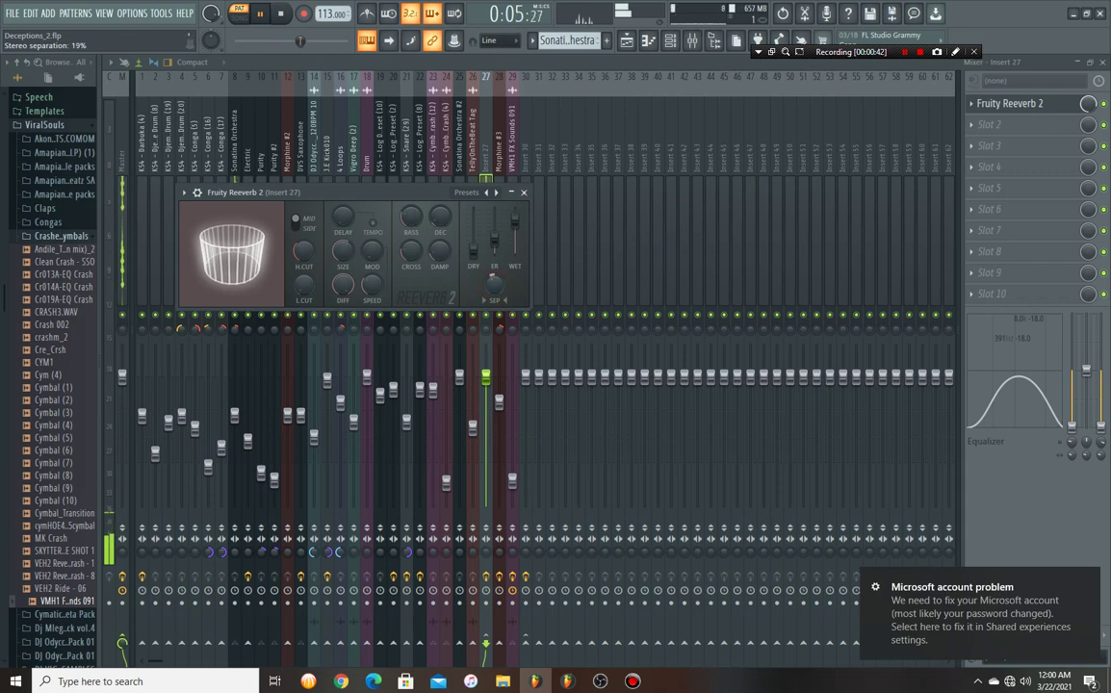
pyautogui.scroll(5, 493, 285)
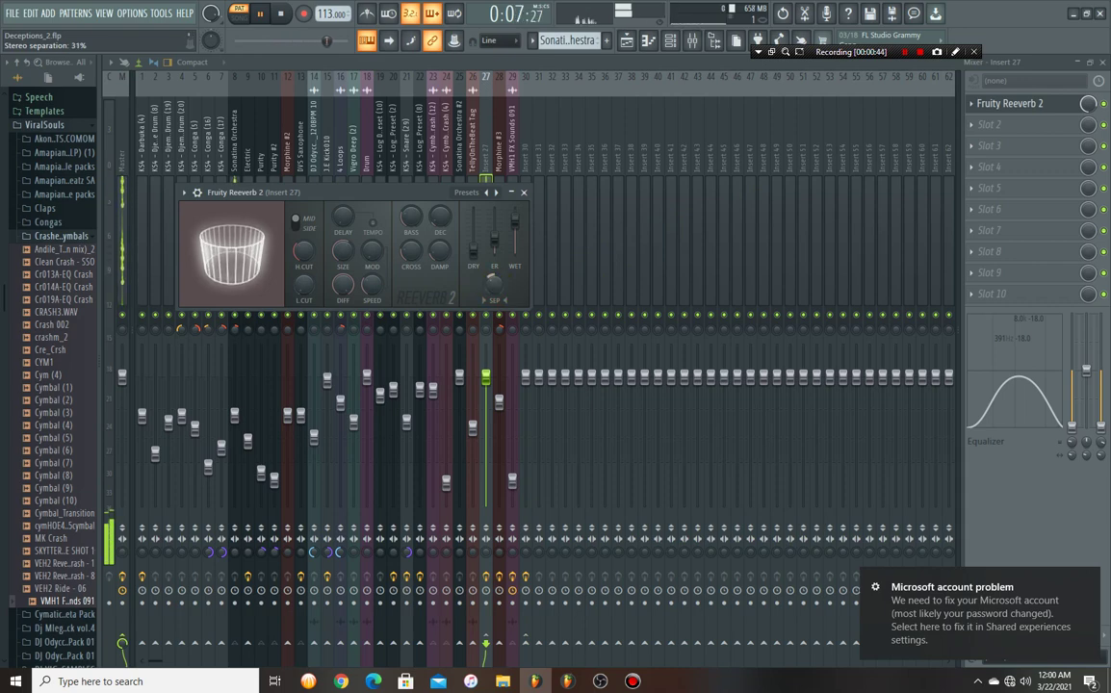
pyautogui.scroll(-3, 494, 285)
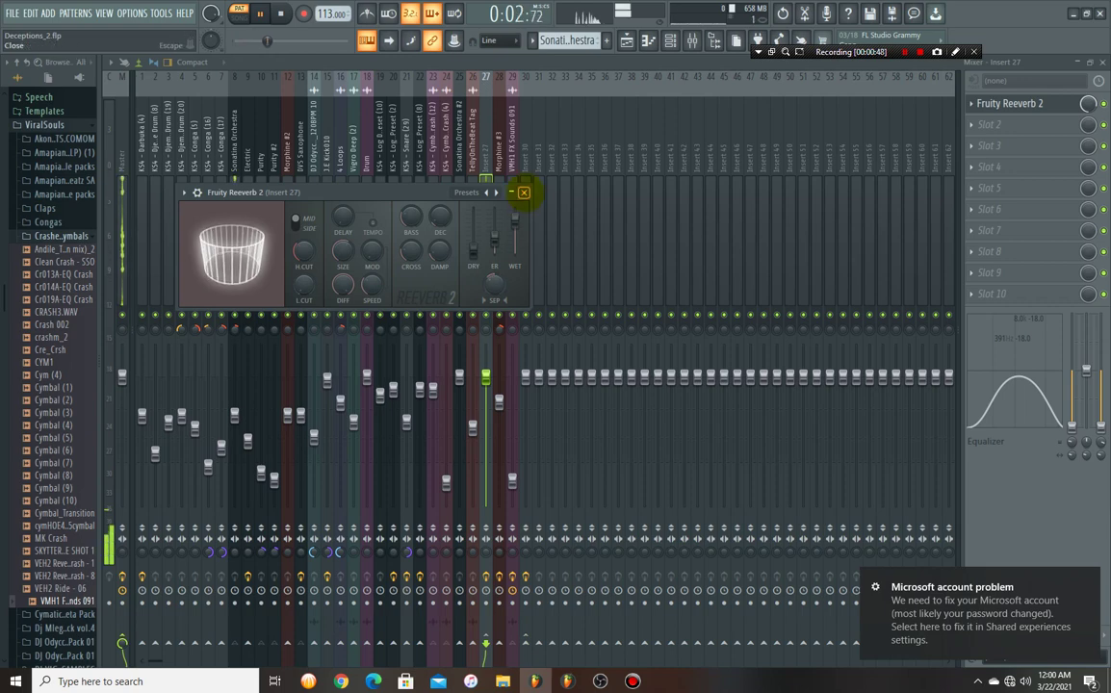
pyautogui.click(524, 191)
# Select the Electric pattern and examine its DirectWave instrument and its chords in the piano roll.
pyautogui.scroll(-1, 567, 40)
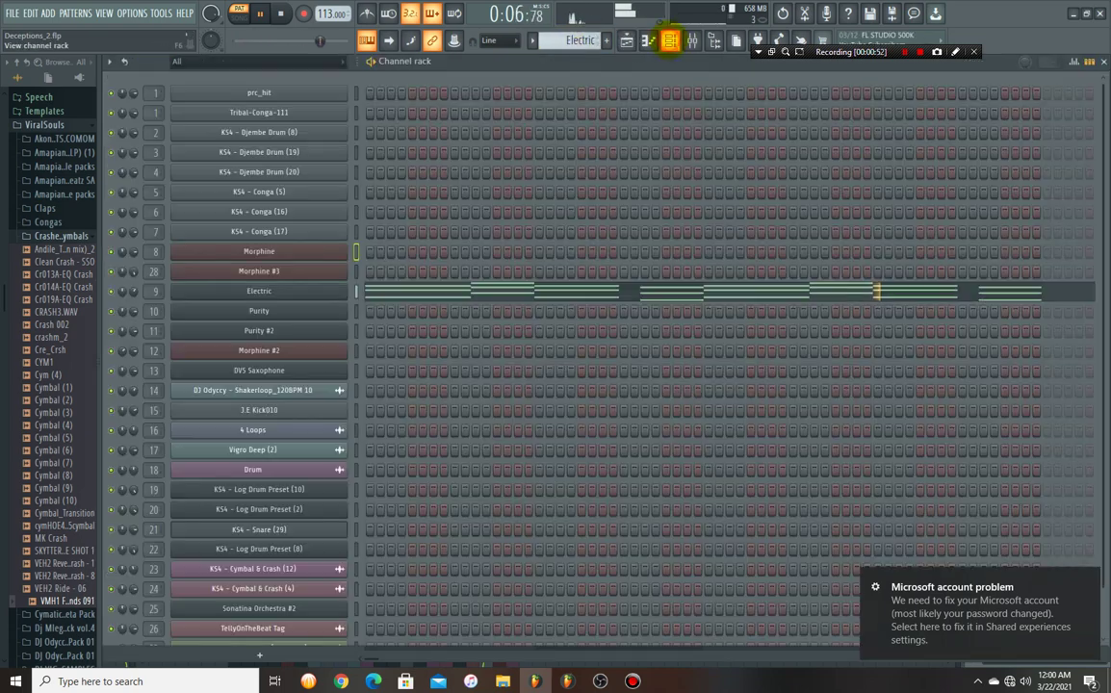
pyautogui.click(595, 40)
pyautogui.click(328, 291)
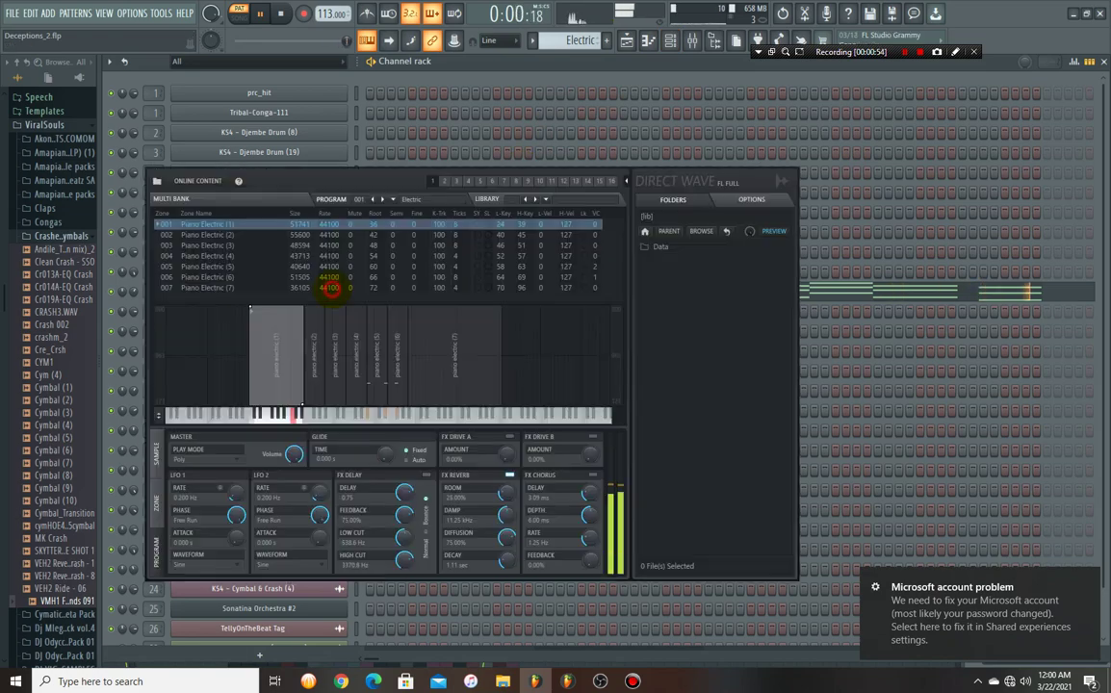
pyautogui.click(792, 158)
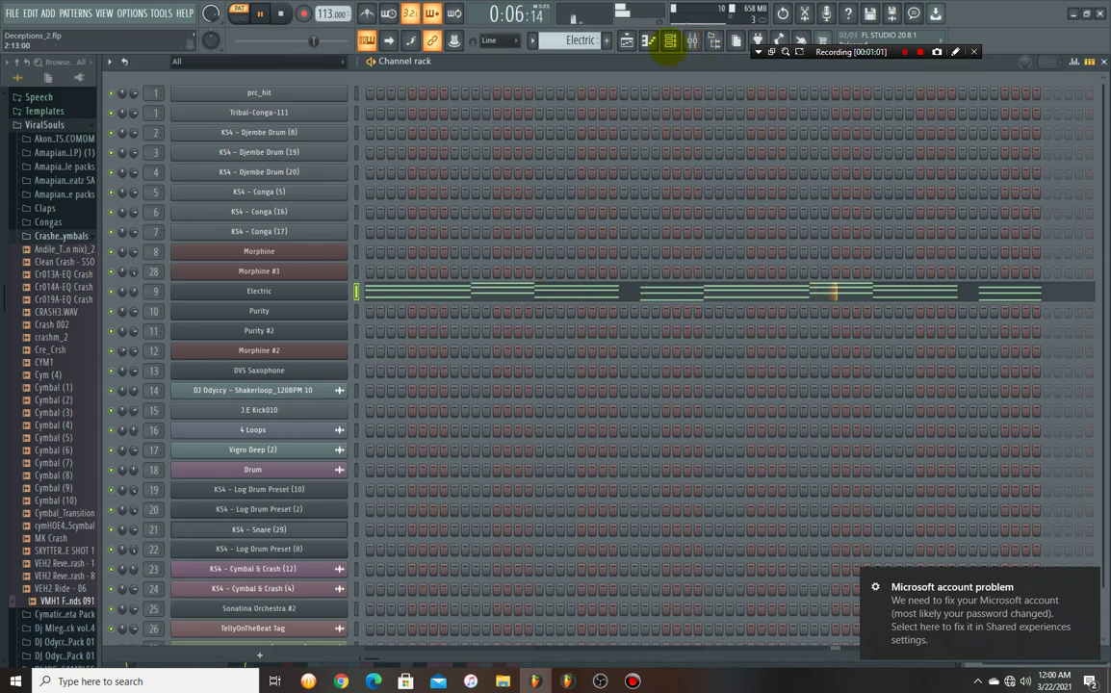
pyautogui.click(587, 290)
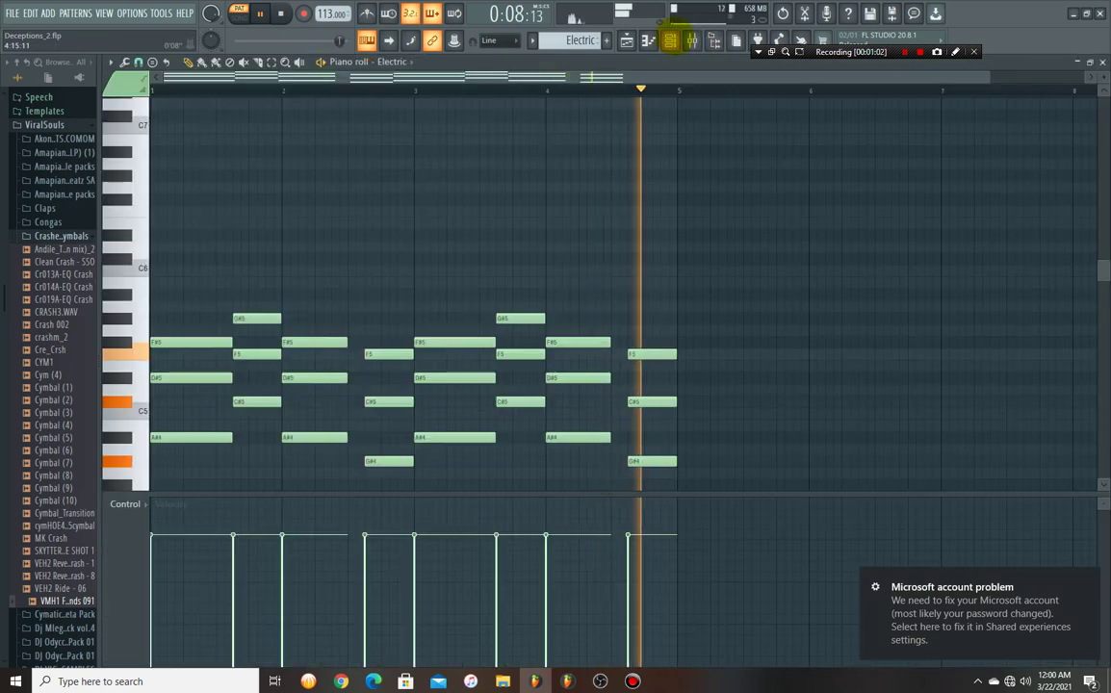
# In the Electric mixer track's Fruity parametric EQ 2, lower low-shelf band 1 further and raise band 3 to 2.5 dB.
pyautogui.click(670, 40)
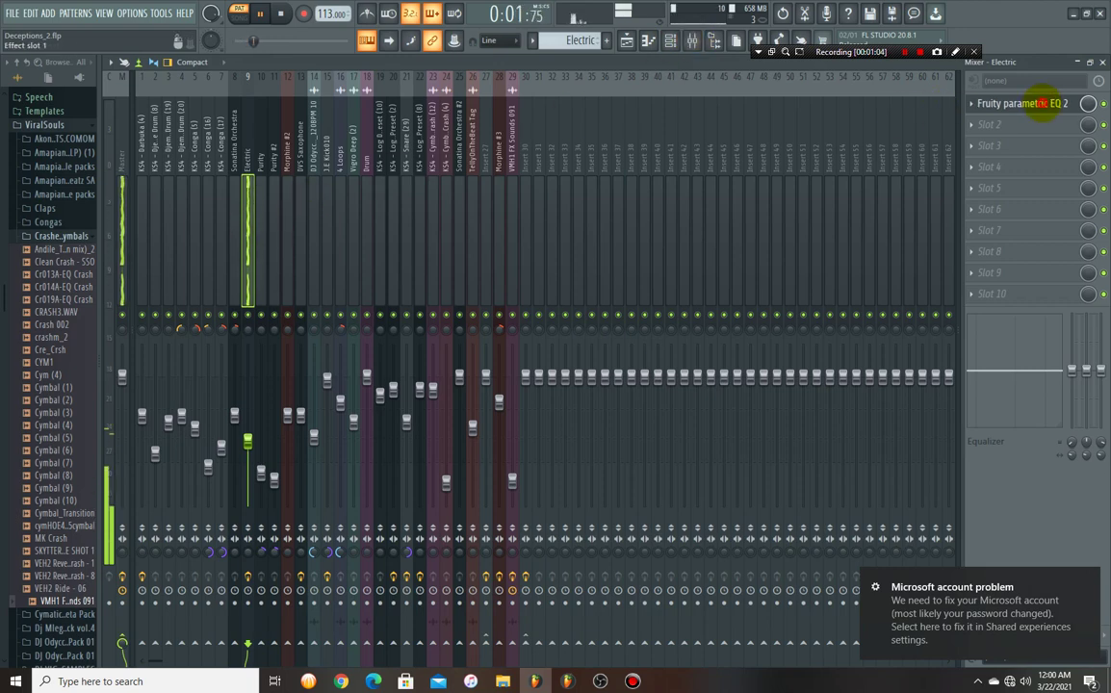
pyautogui.click(1041, 103)
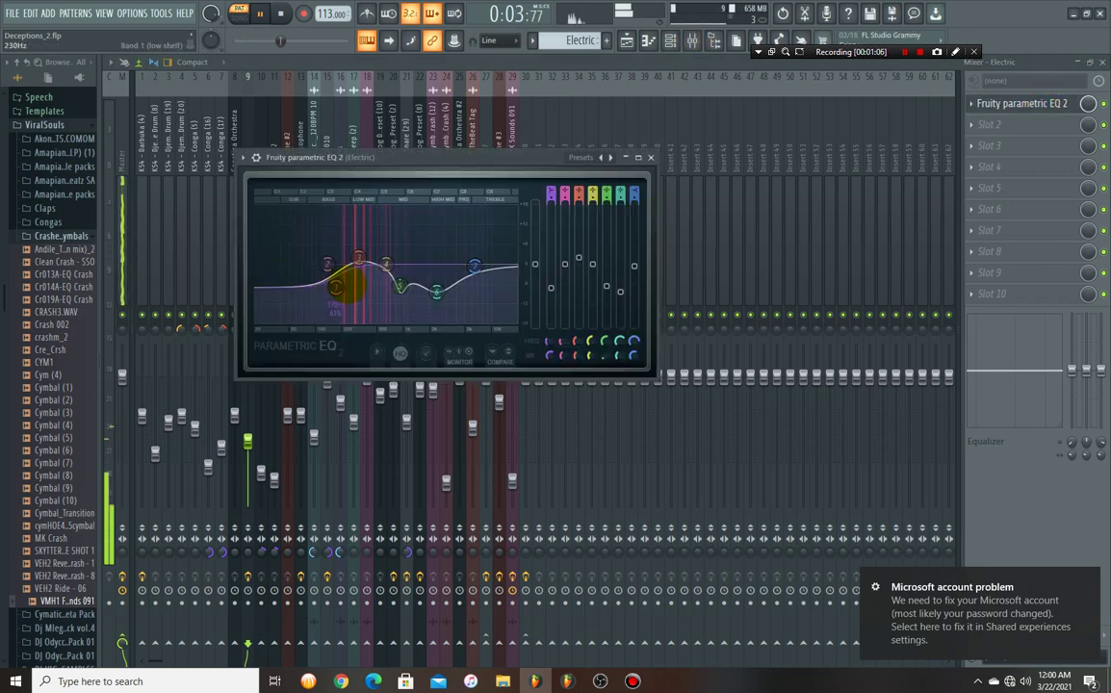
pyautogui.click(335, 286)
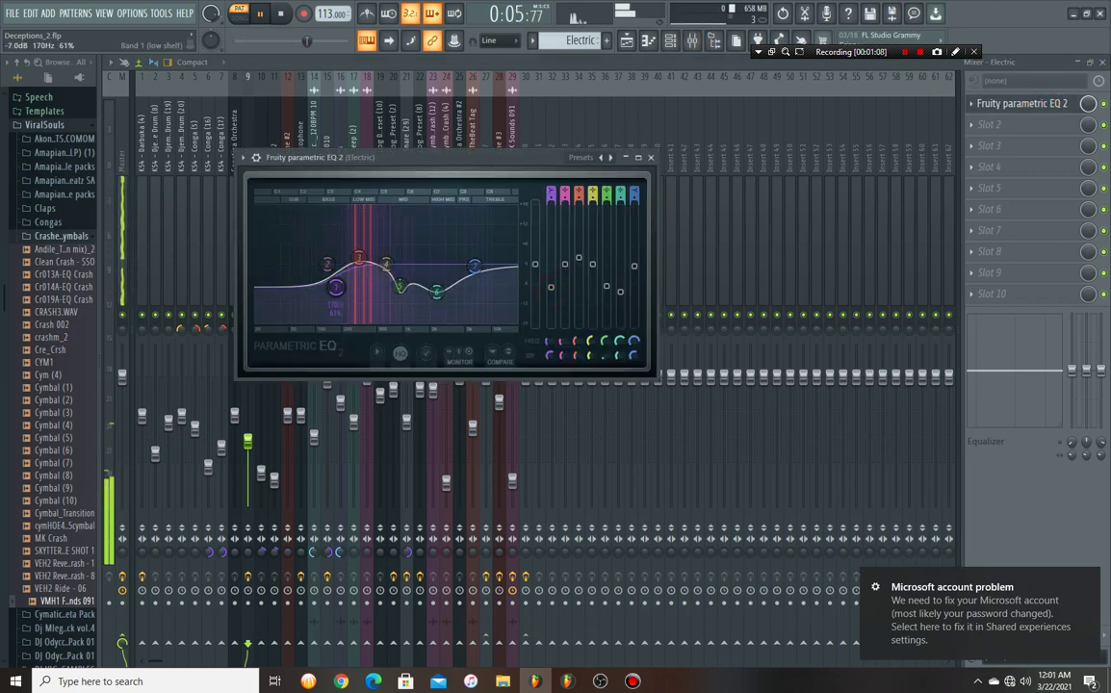
pyautogui.moveTo(335, 287); pyautogui.dragTo(335, 295)
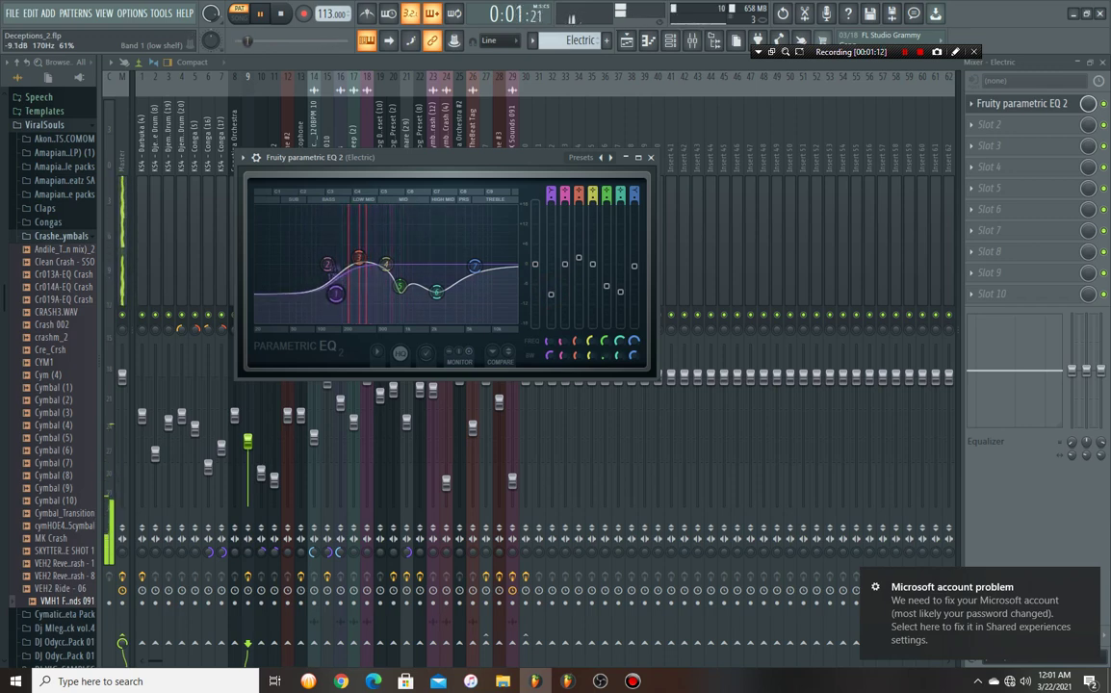
pyautogui.moveTo(335, 296); pyautogui.dragTo(335, 297)
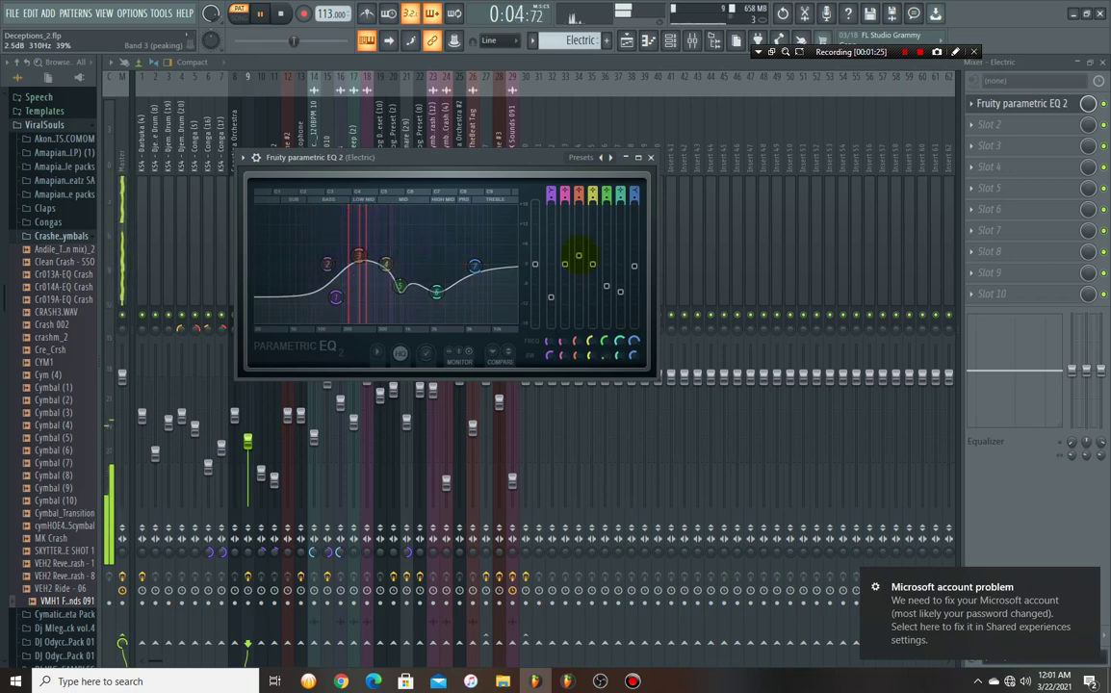
pyautogui.click(649, 157)
# Select the Morphine pattern and examine the string presets used in the Purity and Purity #2 instruments.
pyautogui.click(669, 40)
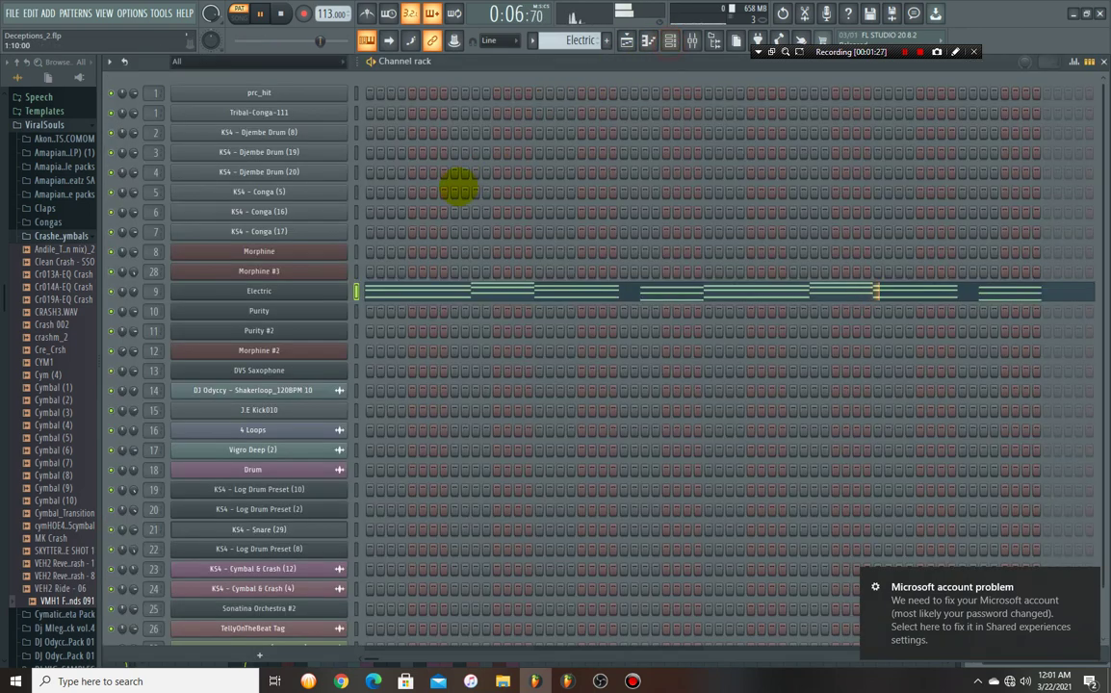
pyautogui.scroll(-2, 577, 41)
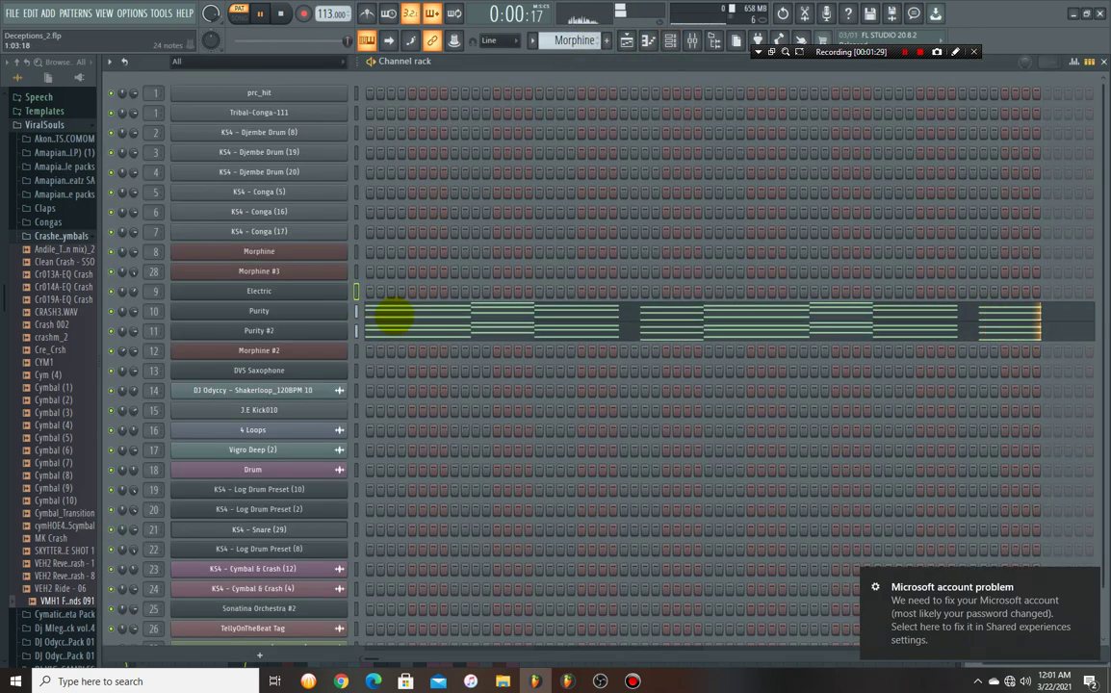
pyautogui.click(691, 40)
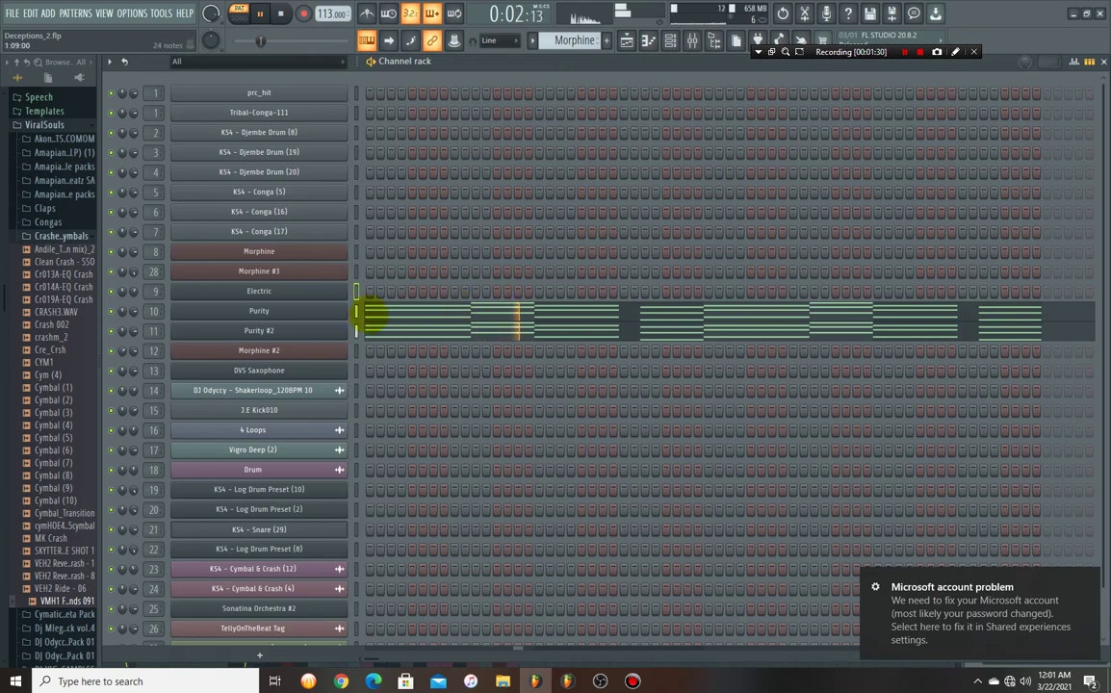
pyautogui.click(327, 311)
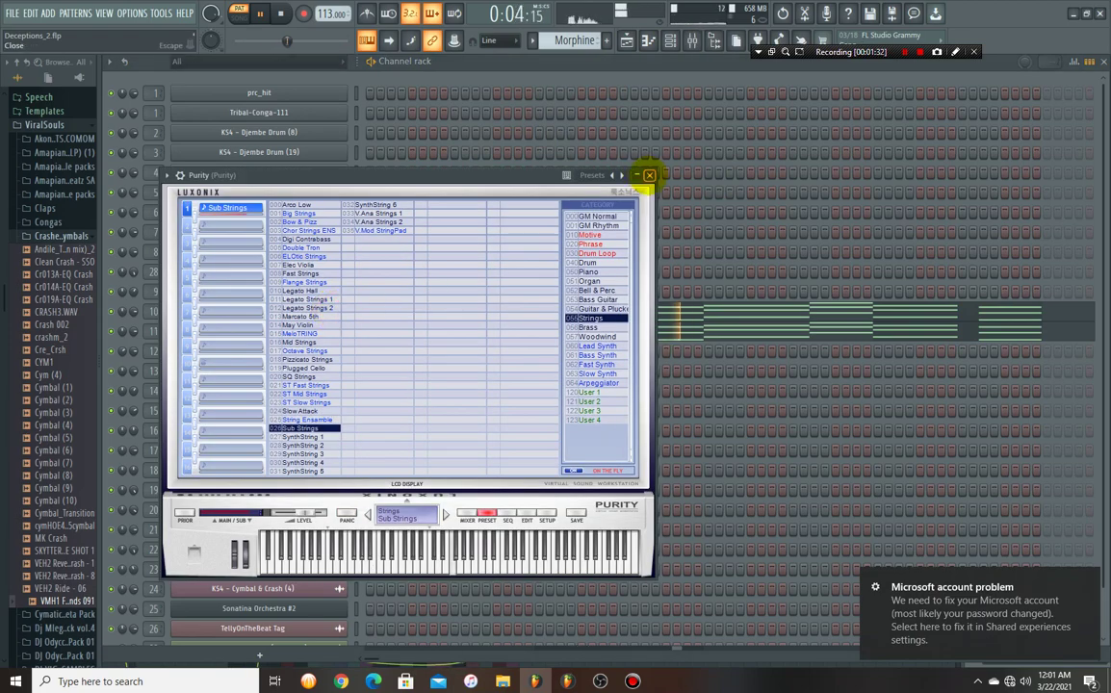
pyautogui.click(649, 176)
pyautogui.click(270, 326)
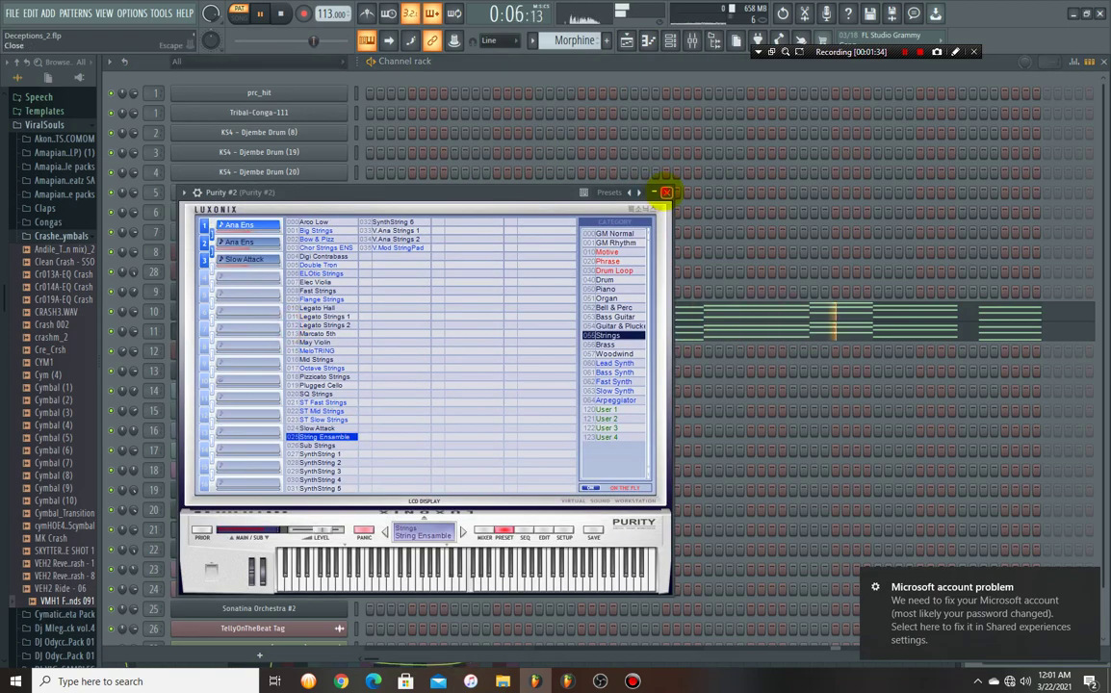
pyautogui.click(666, 191)
# Check the reverb effect on mixer Insert 27, which the Purity tracks are routed to.
pyautogui.click(691, 40)
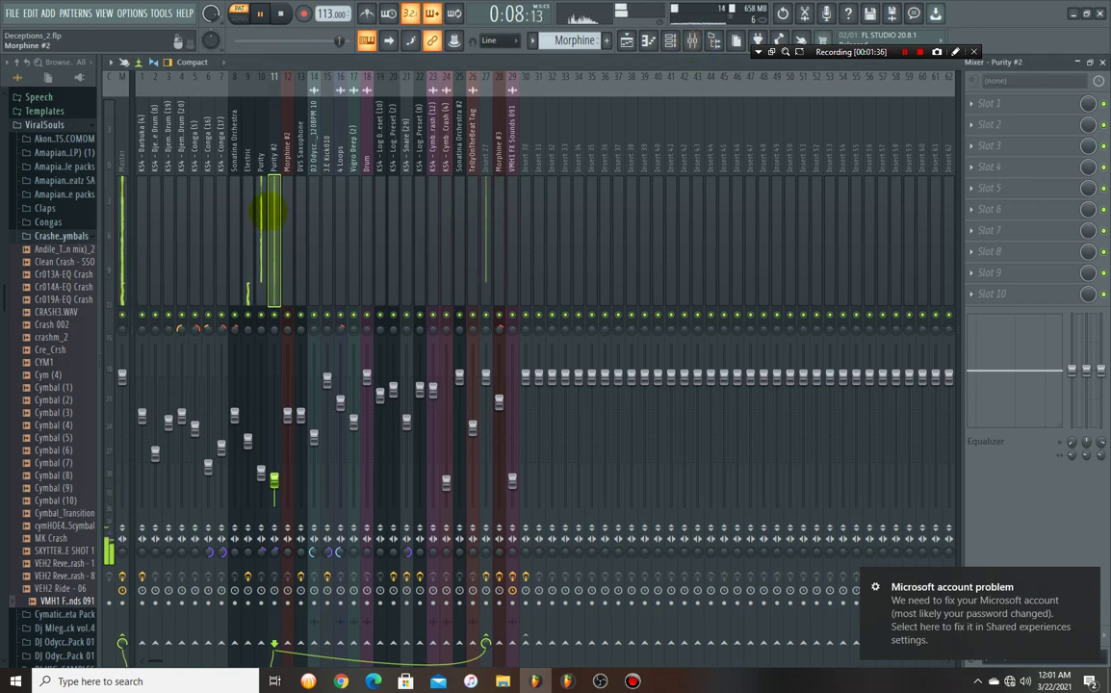
pyautogui.click(484, 218)
pyautogui.click(1012, 103)
pyautogui.click(1012, 103)
# Add Fruity Parametric EQ 2 to the first effect slot of the Purity mixer track.
pyautogui.click(263, 241)
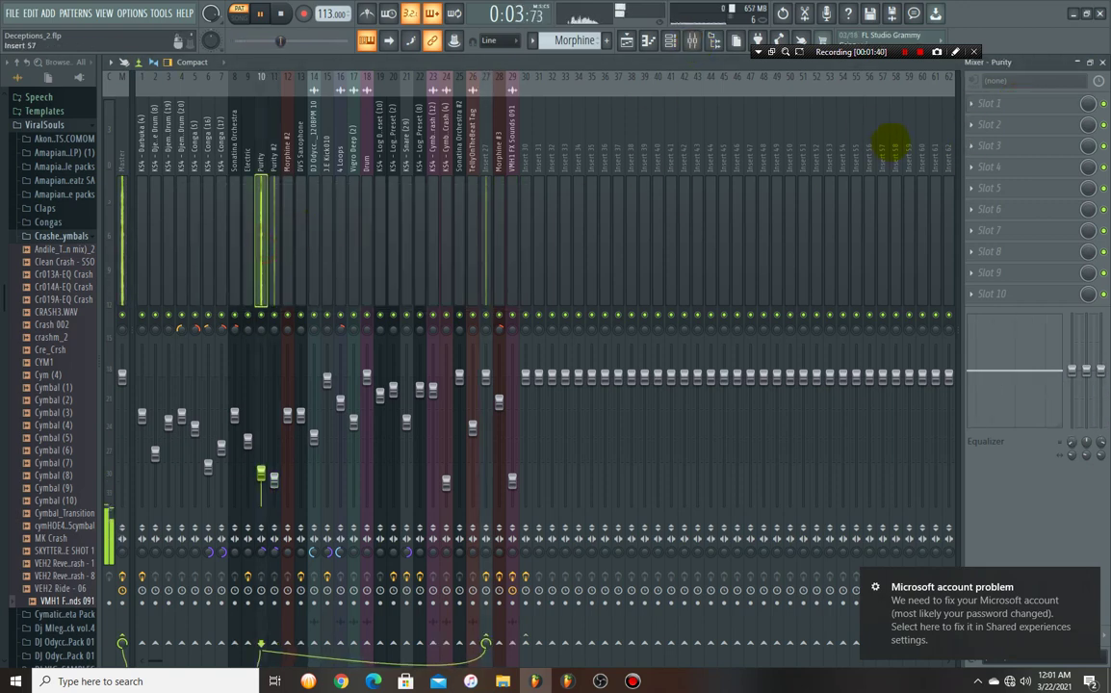
pyautogui.click(992, 103)
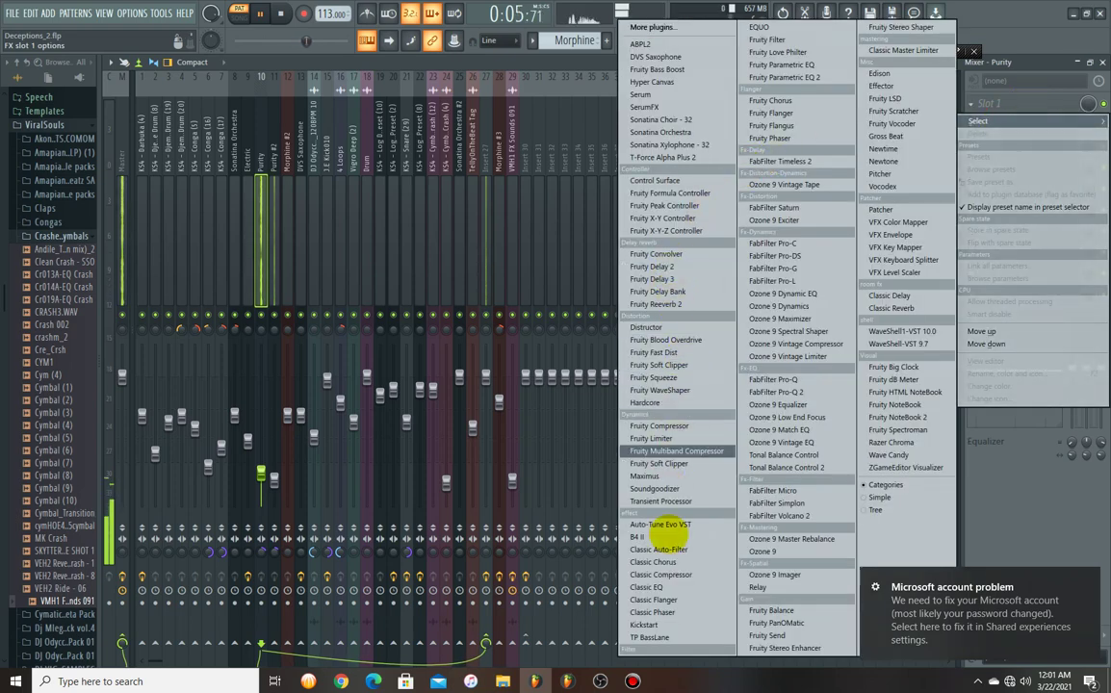
pyautogui.click(785, 77)
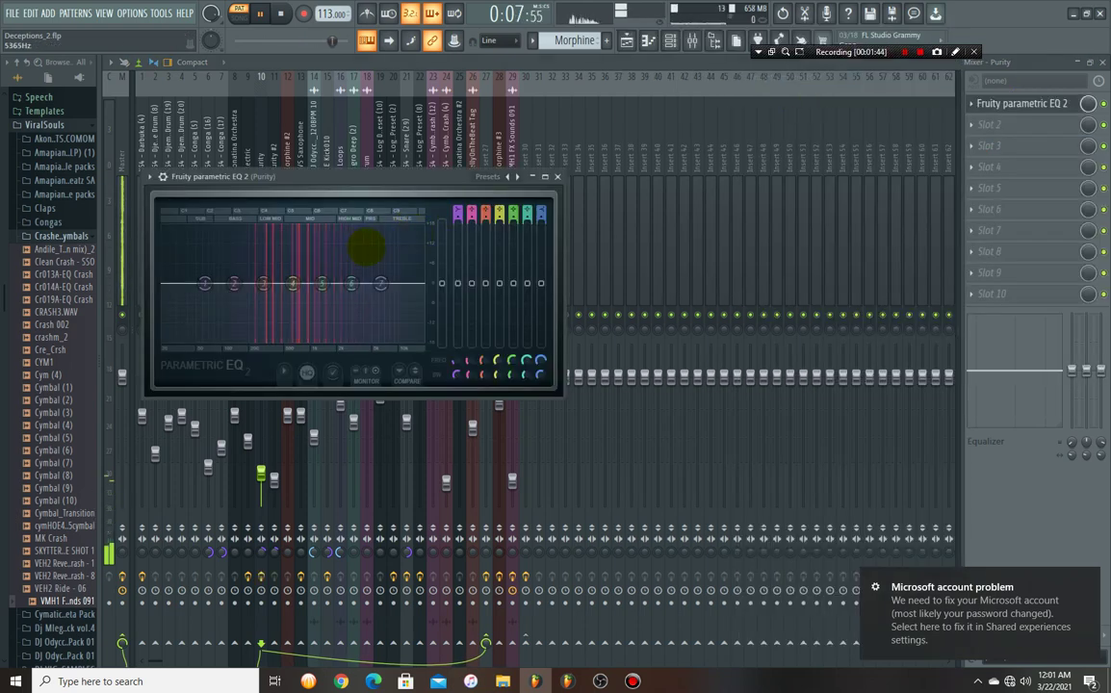
# Shape the Purity EQ with a steep high pass on band 1, a cut on band 5 and a boost on band 7.
pyautogui.scroll(2, 455, 343)
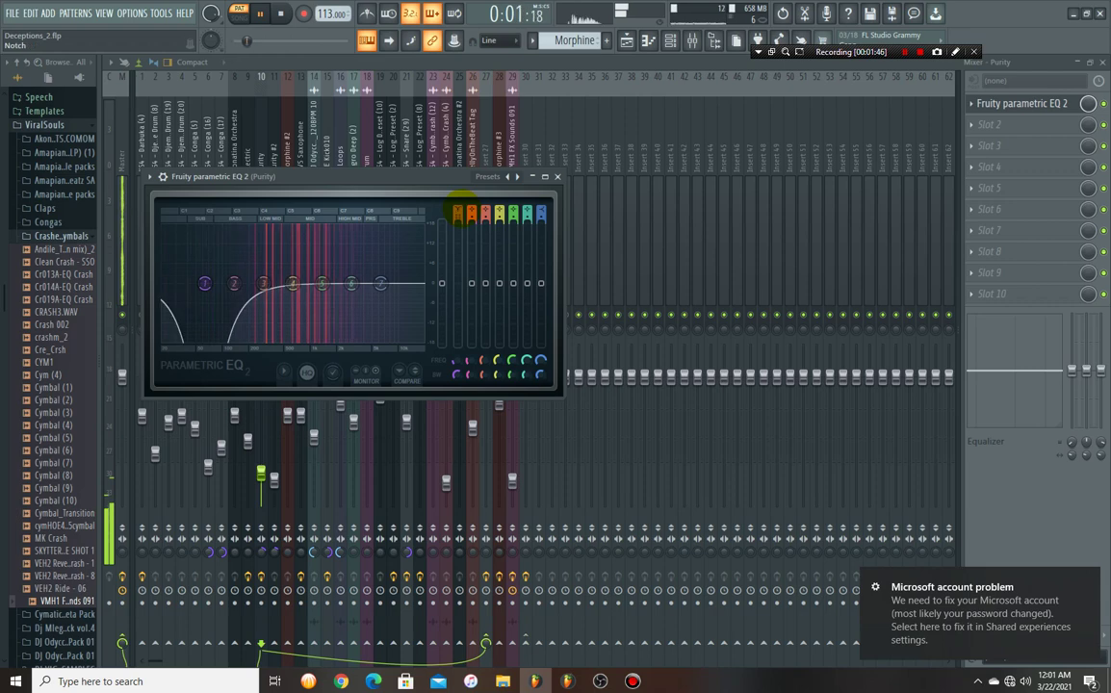
pyautogui.rightClick(456, 376)
pyautogui.click(455, 360)
pyautogui.moveTo(454, 360); pyautogui.dragTo(455, 344)
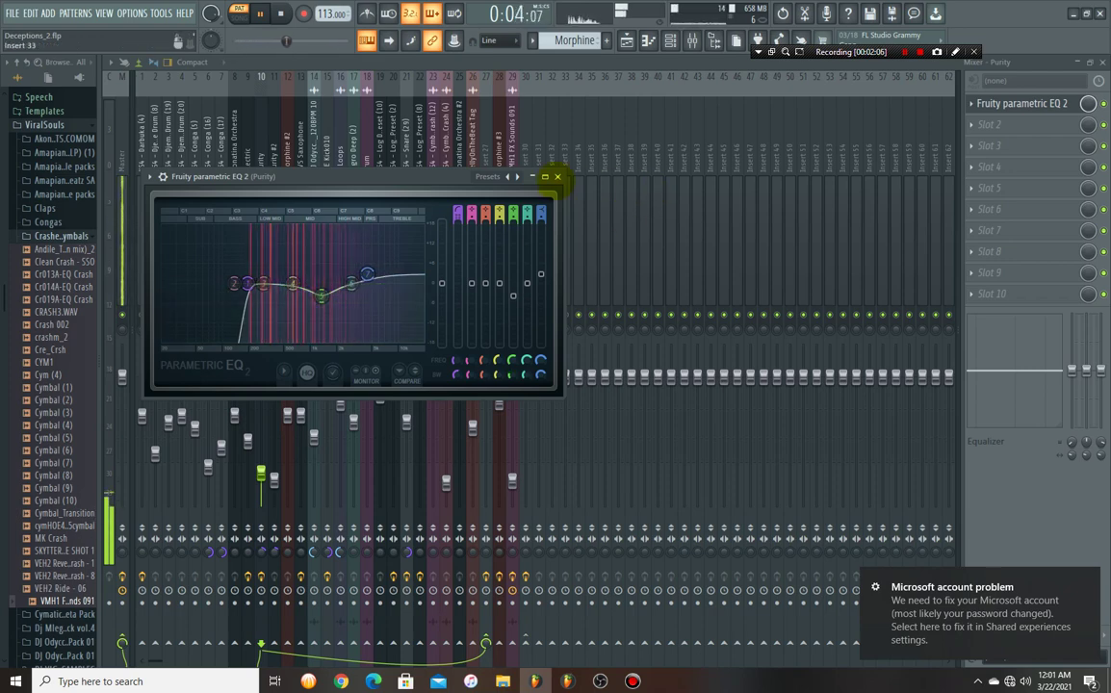
pyautogui.click(556, 176)
# Copy the Fruity parametric EQ 2 with its settings from the Purity mixer track to the Purity #2 track.
pyautogui.click(967, 103)
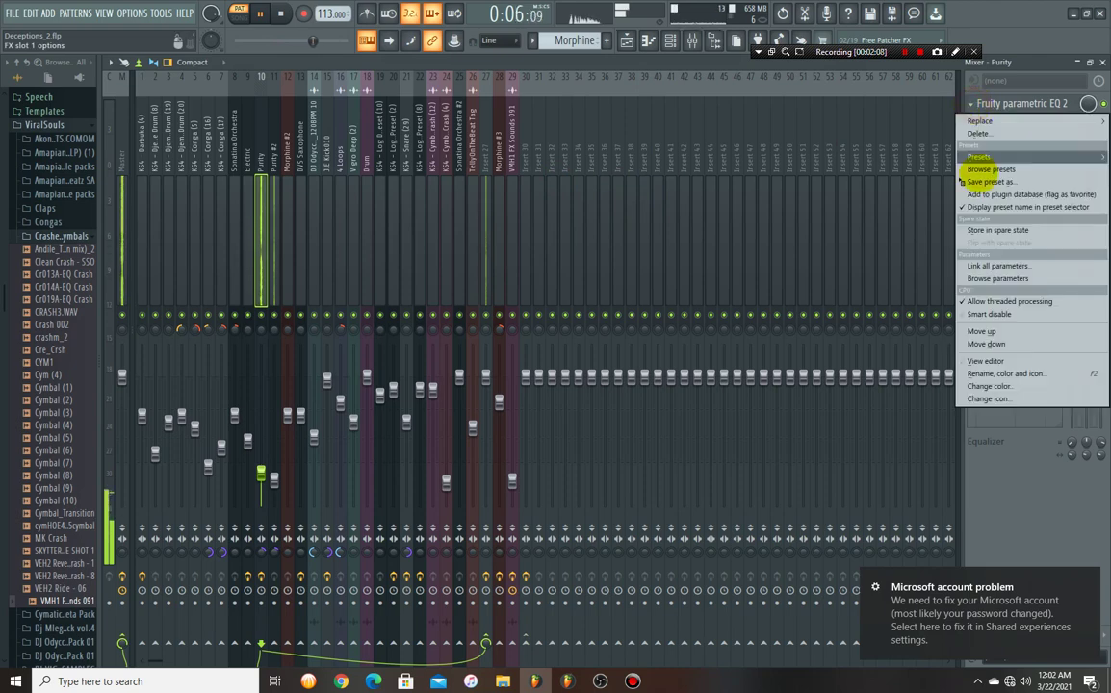
pyautogui.moveTo(1001, 180); pyautogui.dragTo(273, 193)
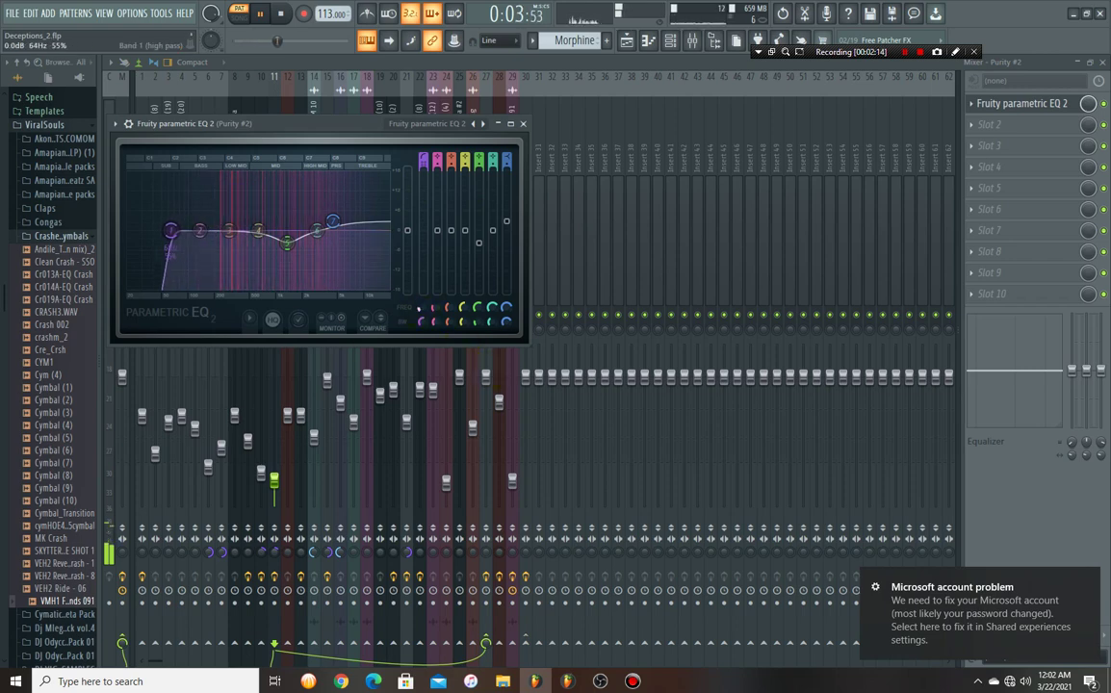
# Refine the Purity #2 EQ by raising the high pass and band 7 frequencies and boosting band 4 by 2.4 dB at 489 Hz.
pyautogui.moveTo(332, 221)
pyautogui.mouseDown()
pyautogui.moveTo(322, 230)
pyautogui.moveTo(352, 221)
pyautogui.mouseUp()
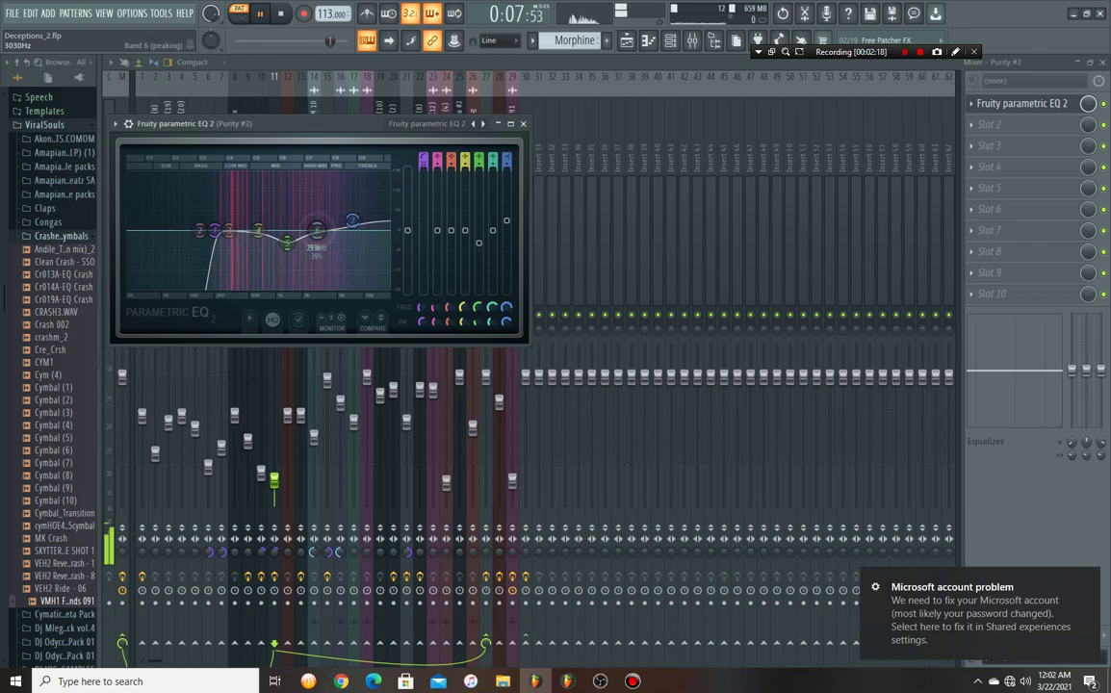
pyautogui.moveTo(289, 243); pyautogui.dragTo(248, 222)
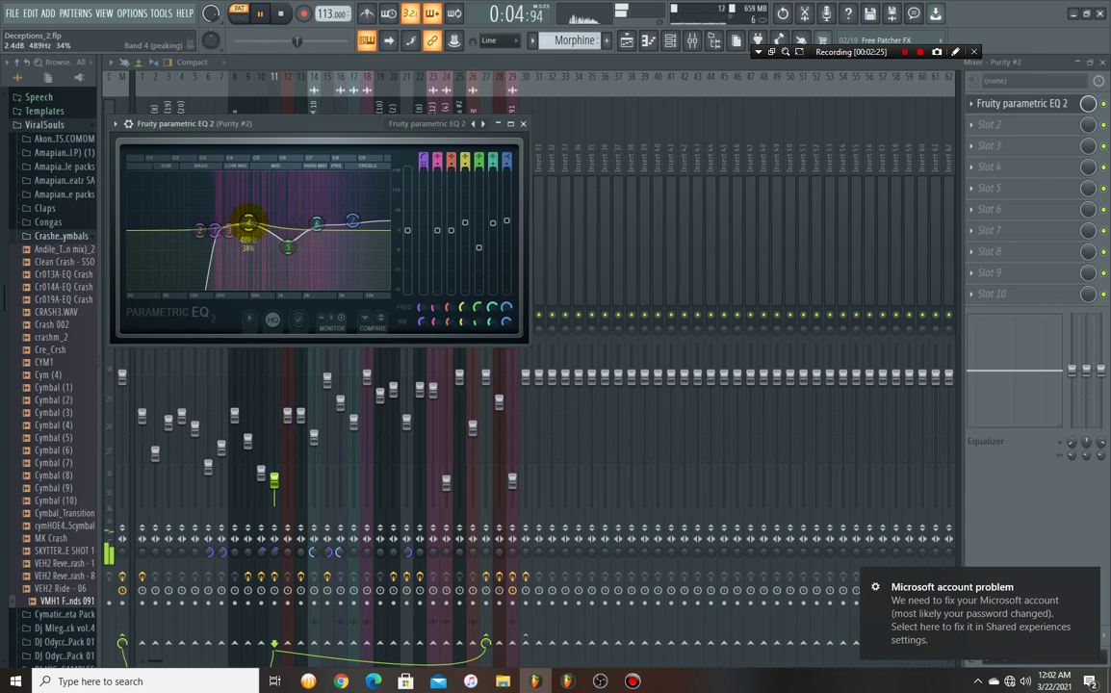
pyautogui.click(523, 123)
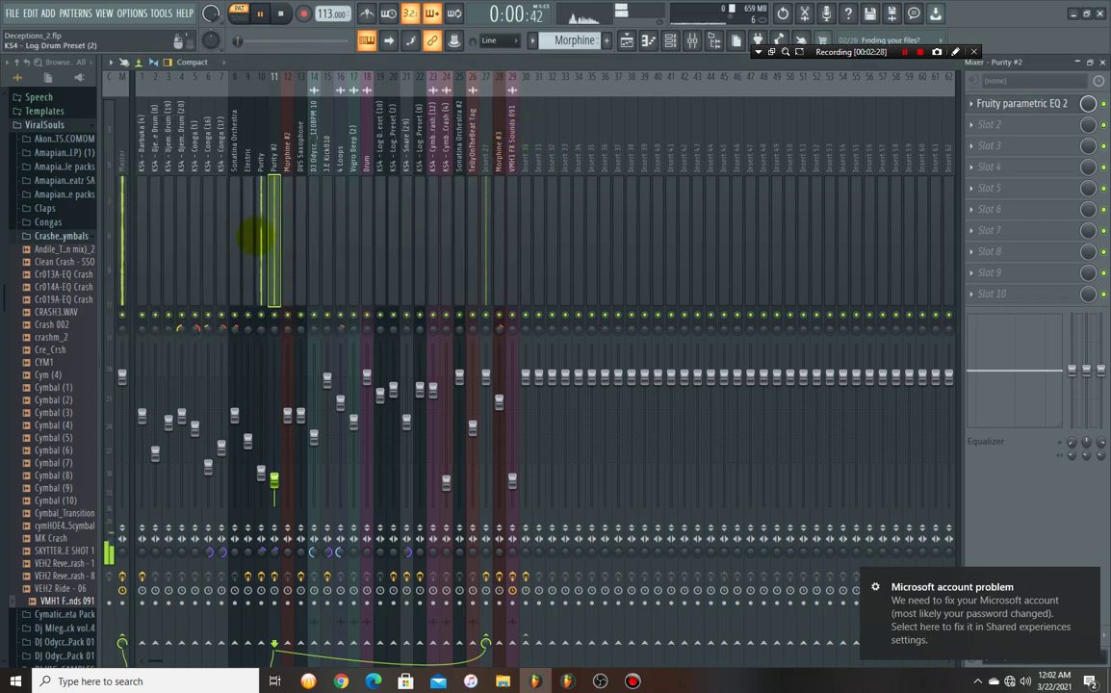
pyautogui.click(485, 207)
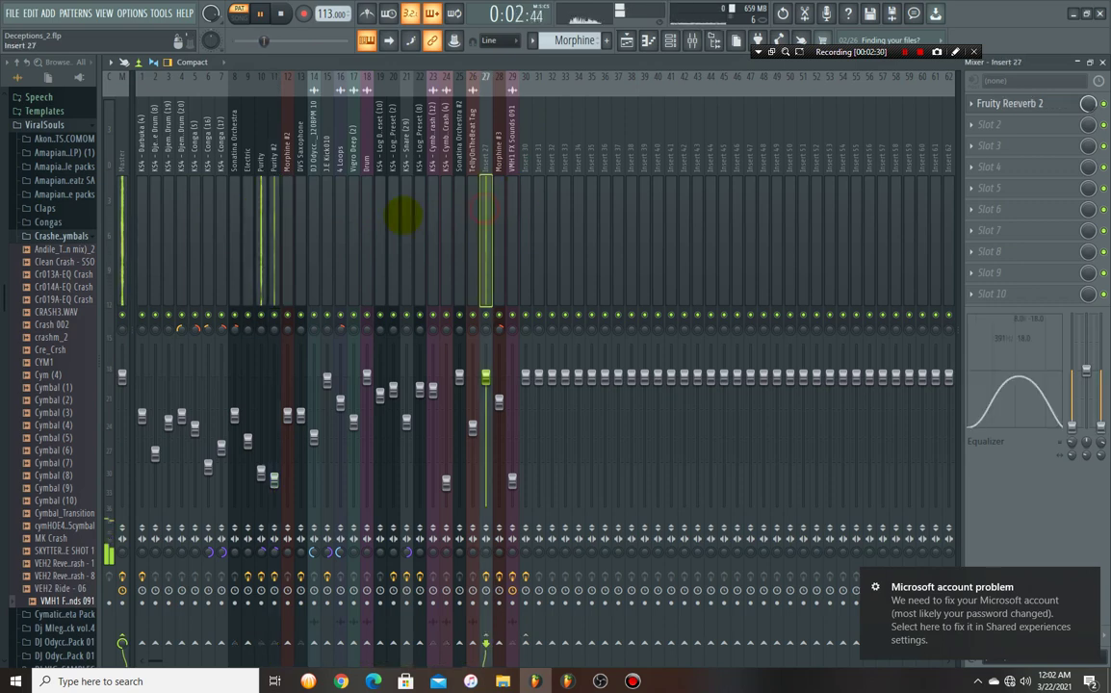
pyautogui.click(260, 211)
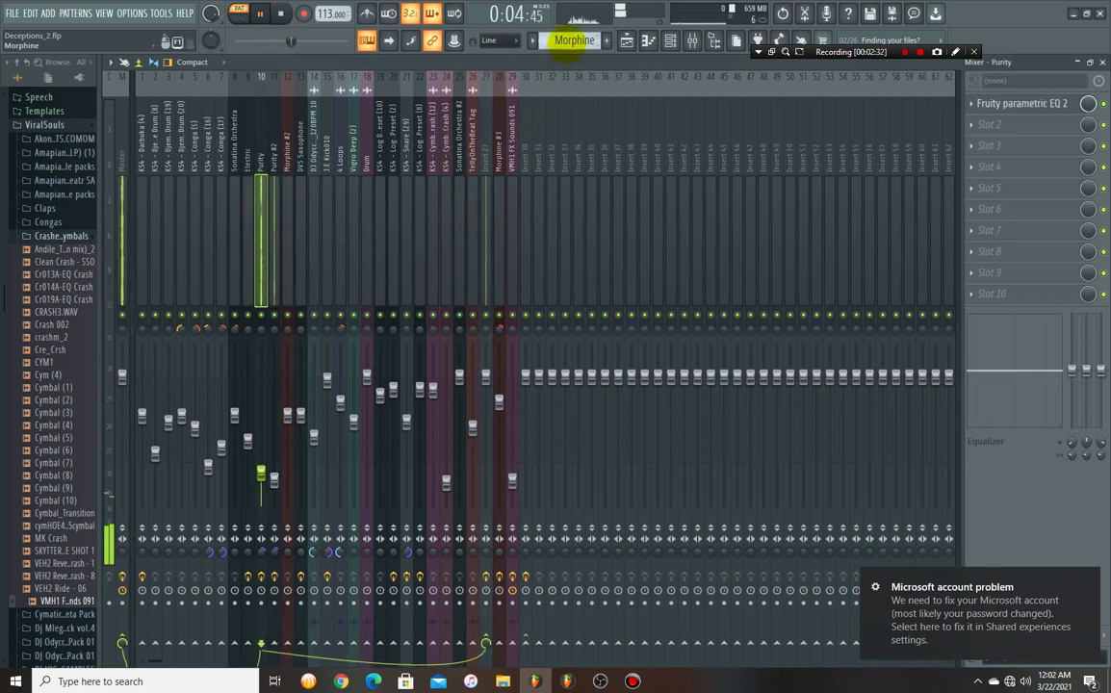
# Check the Morphine #3 instrument and its mixer track while the Morphine #2 pattern plays, toggling the track's mute.
pyautogui.click(668, 40)
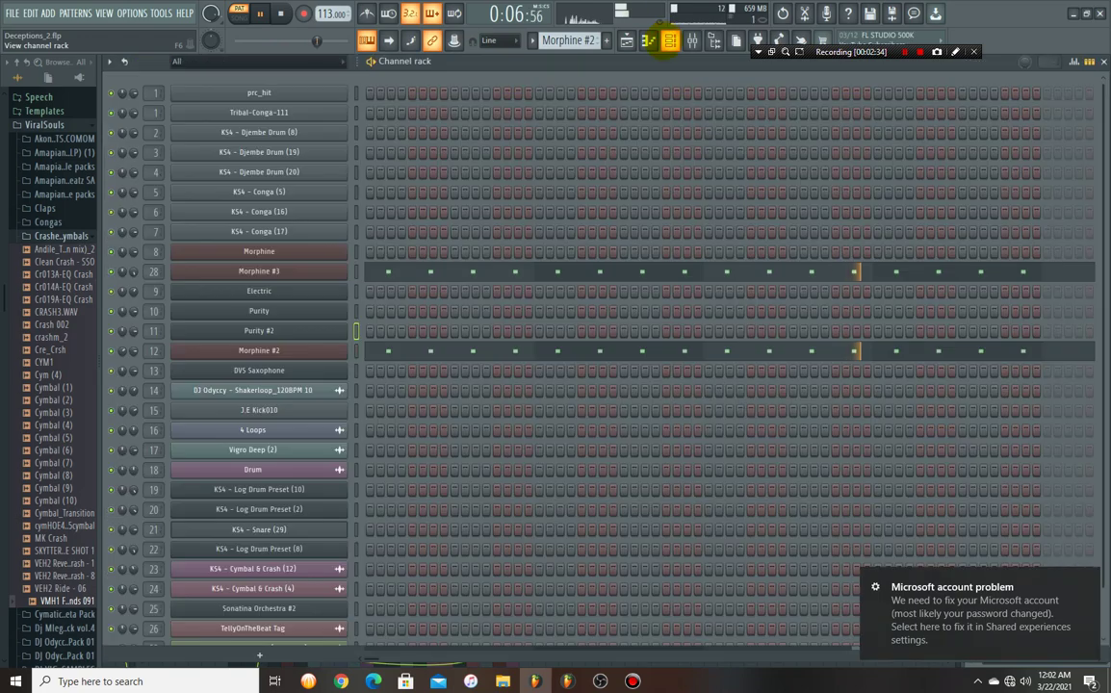
pyautogui.click(302, 269)
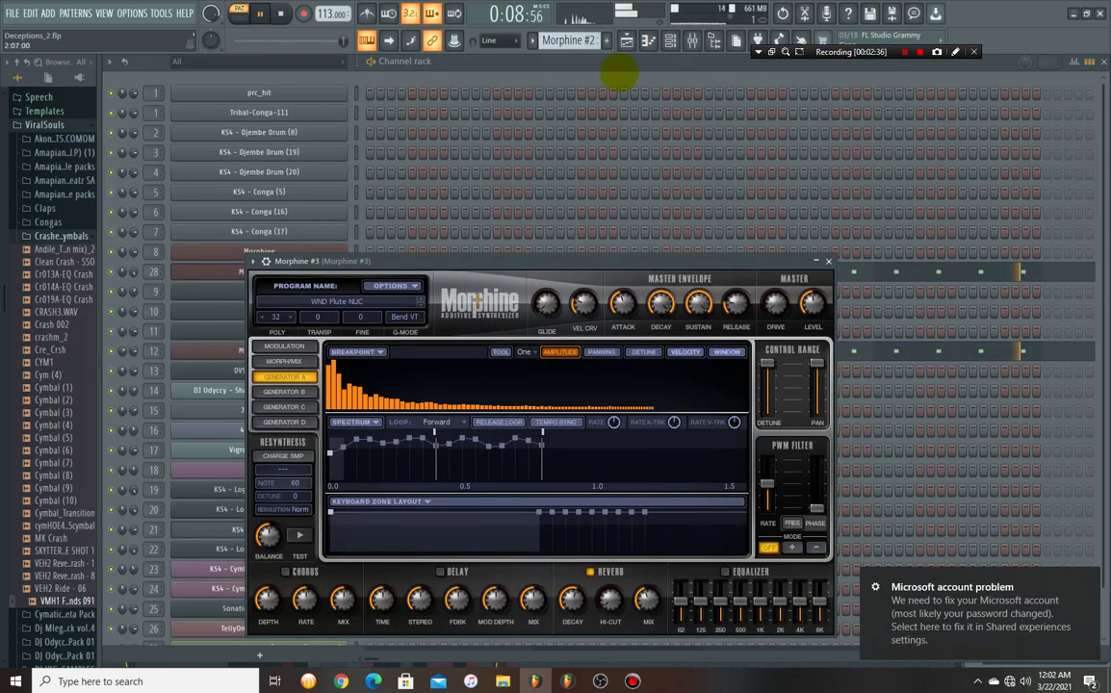
pyautogui.click(691, 40)
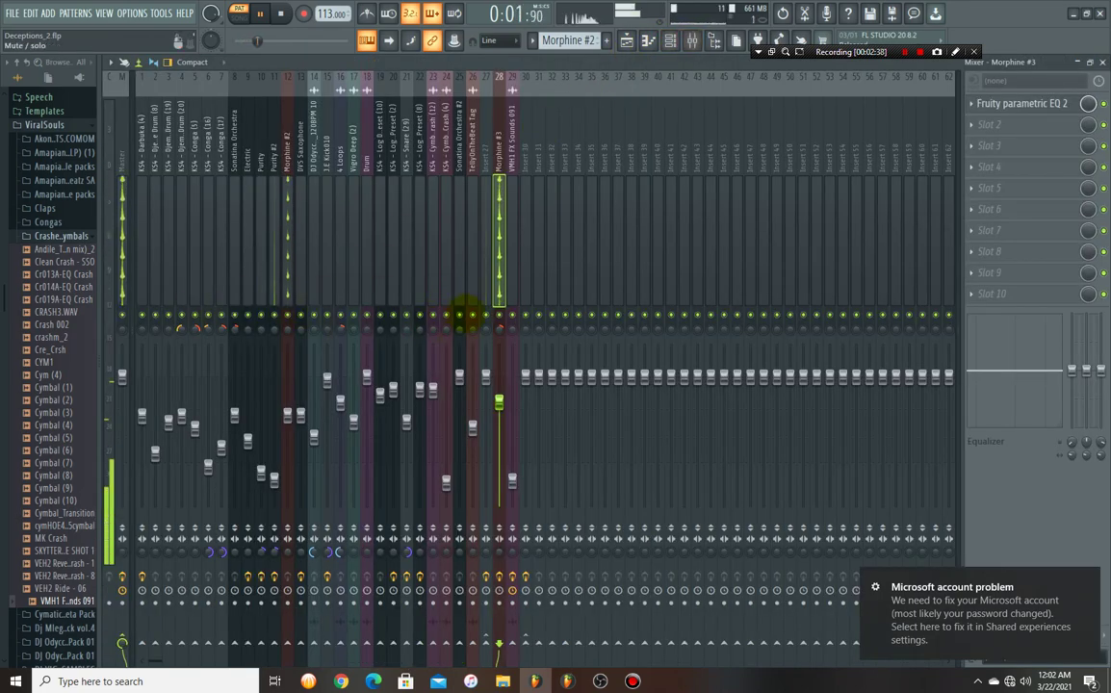
pyautogui.click(498, 315)
pyautogui.click(498, 315)
# Add Fruity Parametric EQ 2 to the first effect slot of the Morphine #2 mixer track.
pyautogui.click(287, 262)
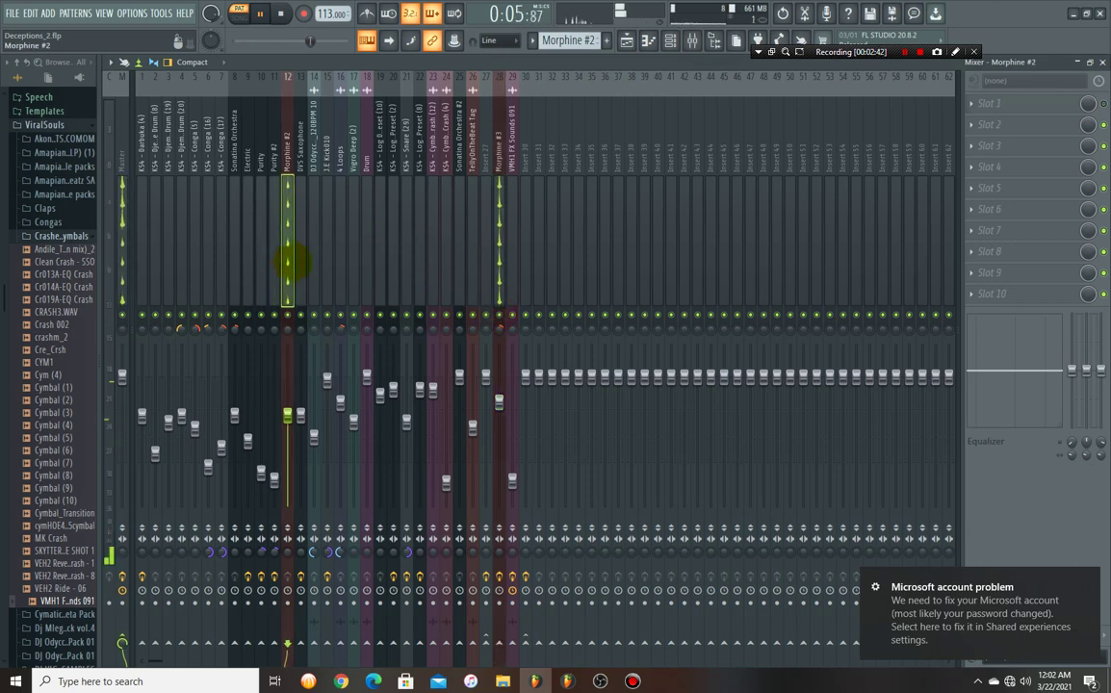
pyautogui.click(982, 103)
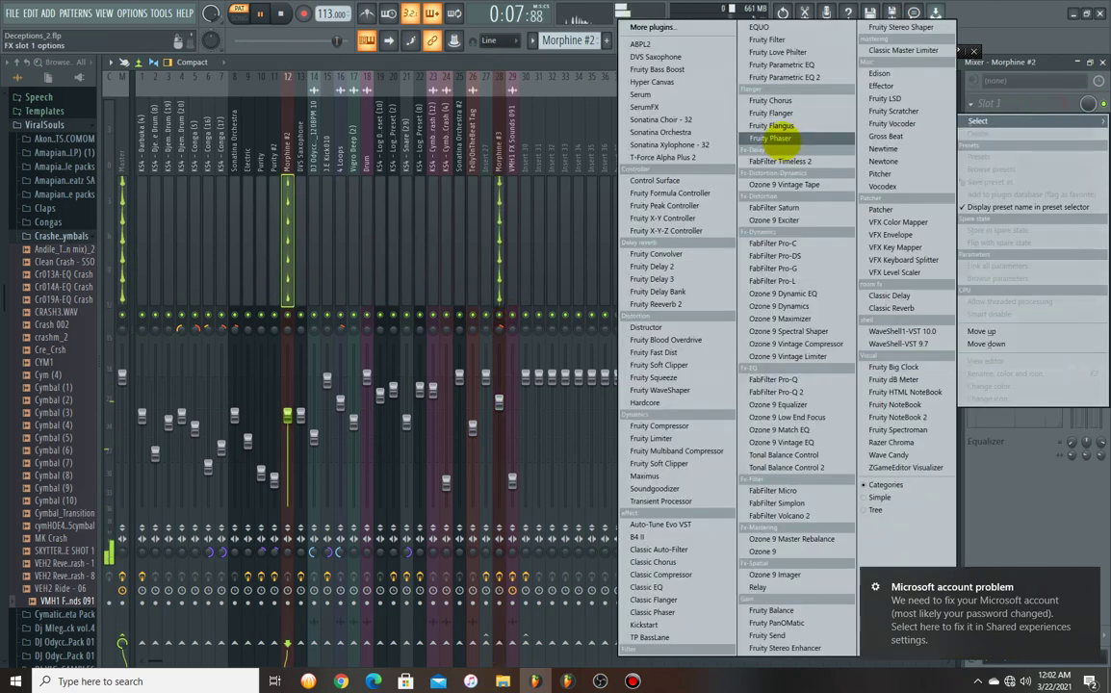
pyautogui.click(781, 77)
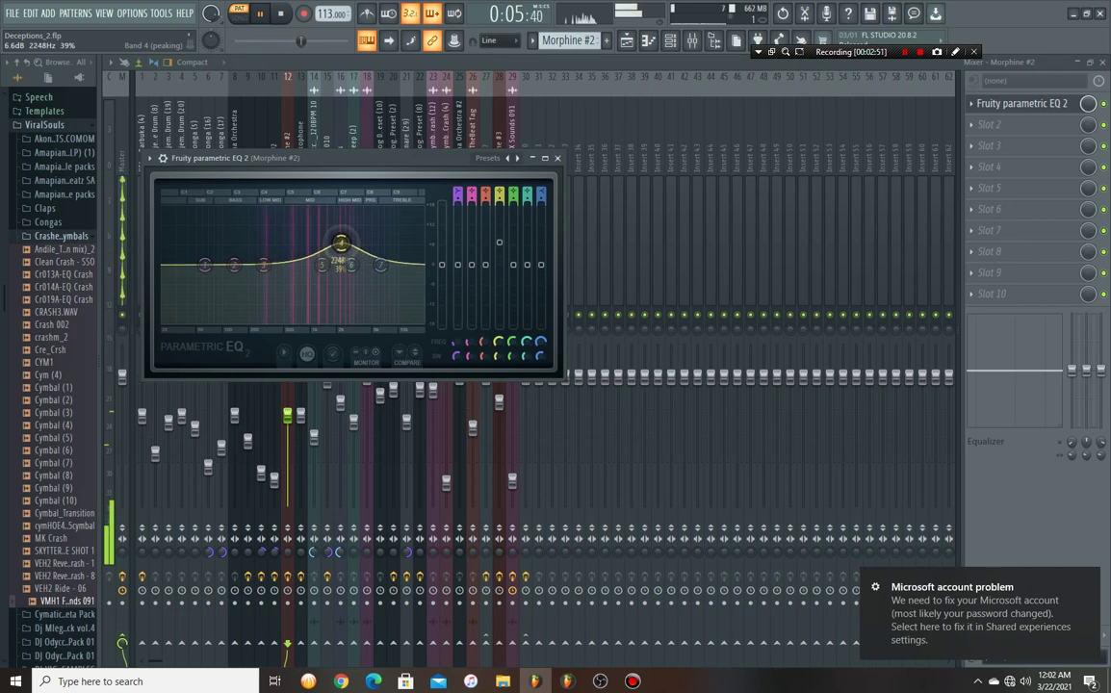
# Shape the Morphine #2 EQ by lowering band 1, boosting band 4, cutting band 5 near 1372 Hz and raising band 7 by 2.2 dB.
pyautogui.moveTo(356, 245); pyautogui.dragTo(300, 248)
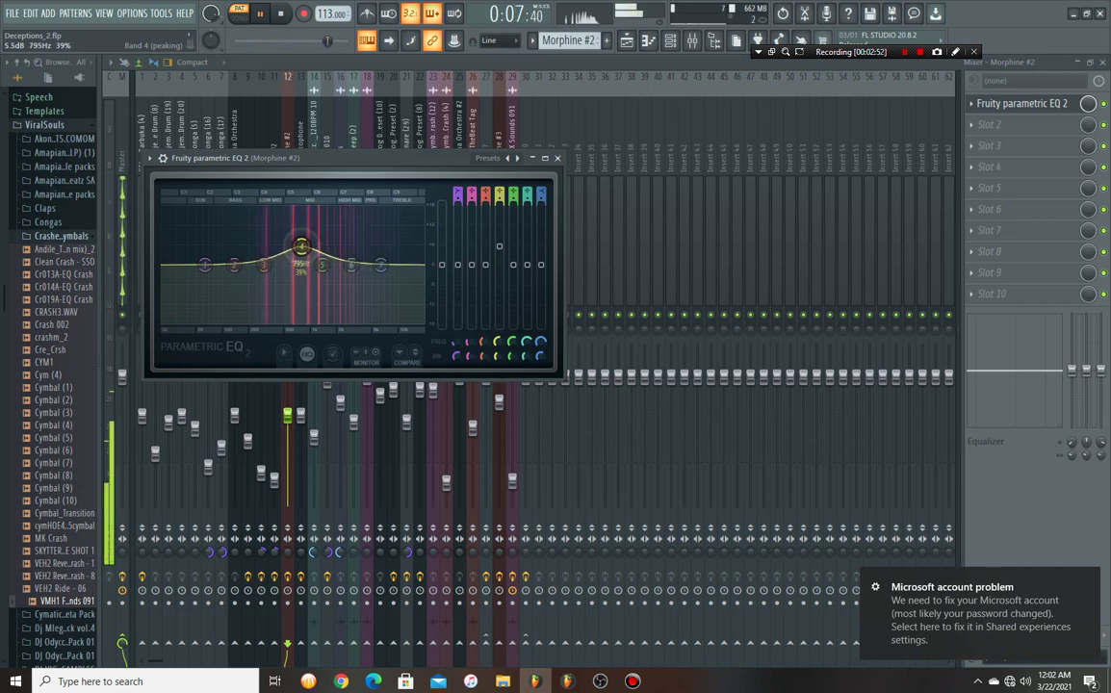
pyautogui.moveTo(205, 265); pyautogui.dragTo(228, 313)
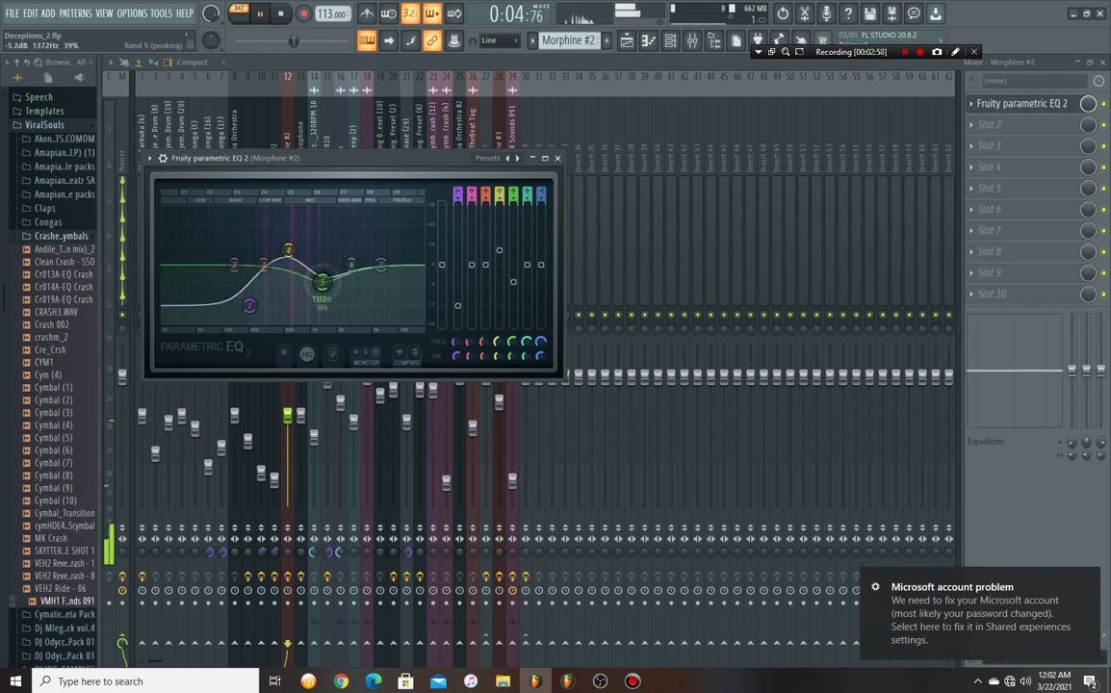
pyautogui.moveTo(381, 265); pyautogui.dragTo(364, 258)
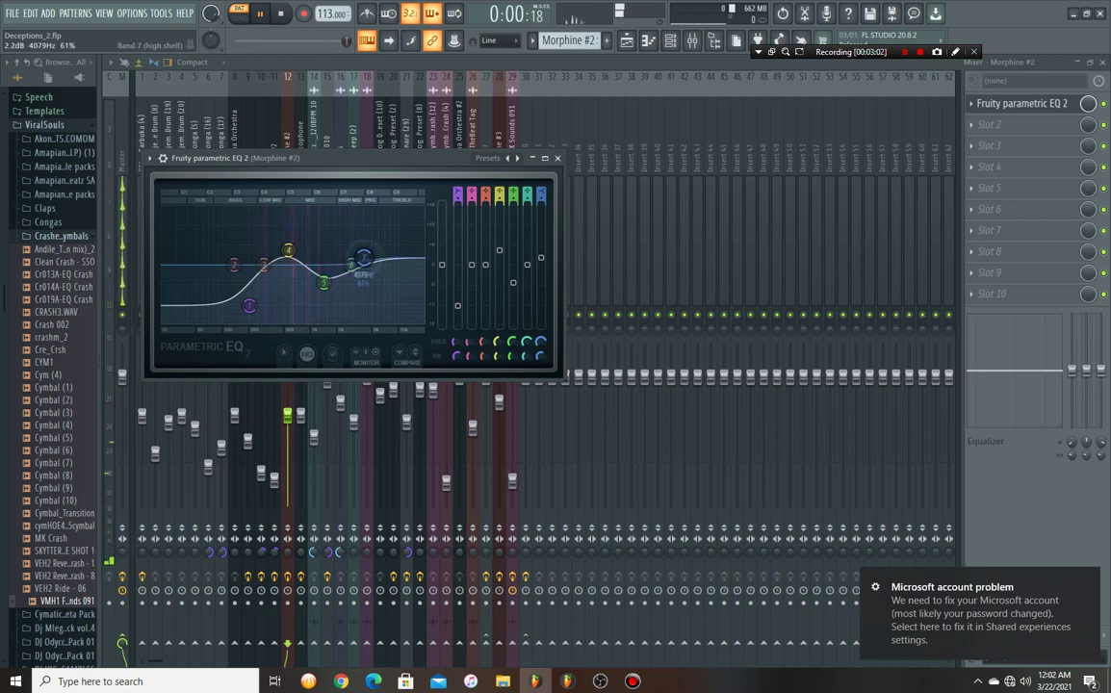
pyautogui.click(556, 159)
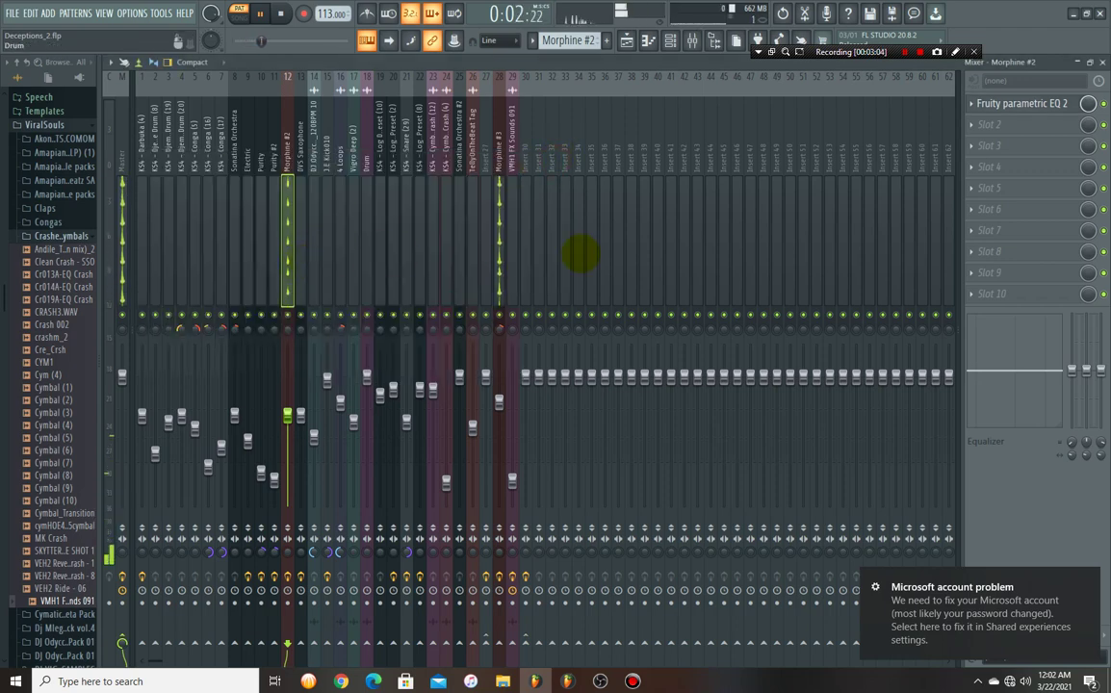
# Set a narrow band 3 cut near 765 Hz in the Morphine #3 EQ and adjust the Morphine #2 track's panning.
pyautogui.click(498, 252)
pyautogui.click(1020, 103)
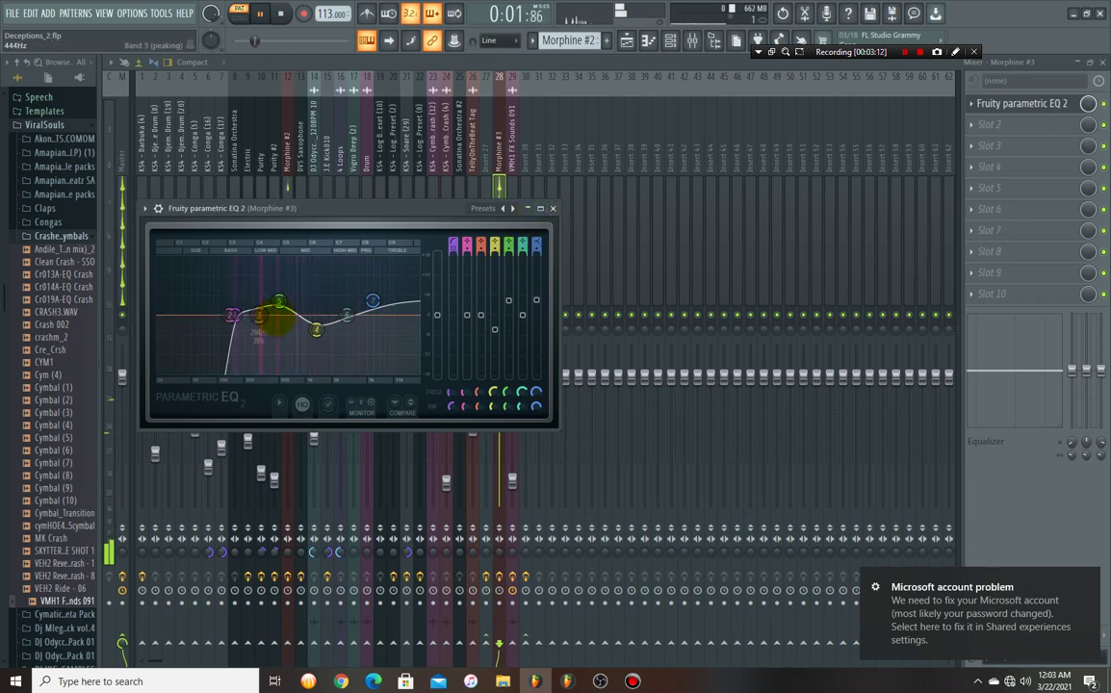
pyautogui.scroll(-2, 258, 315)
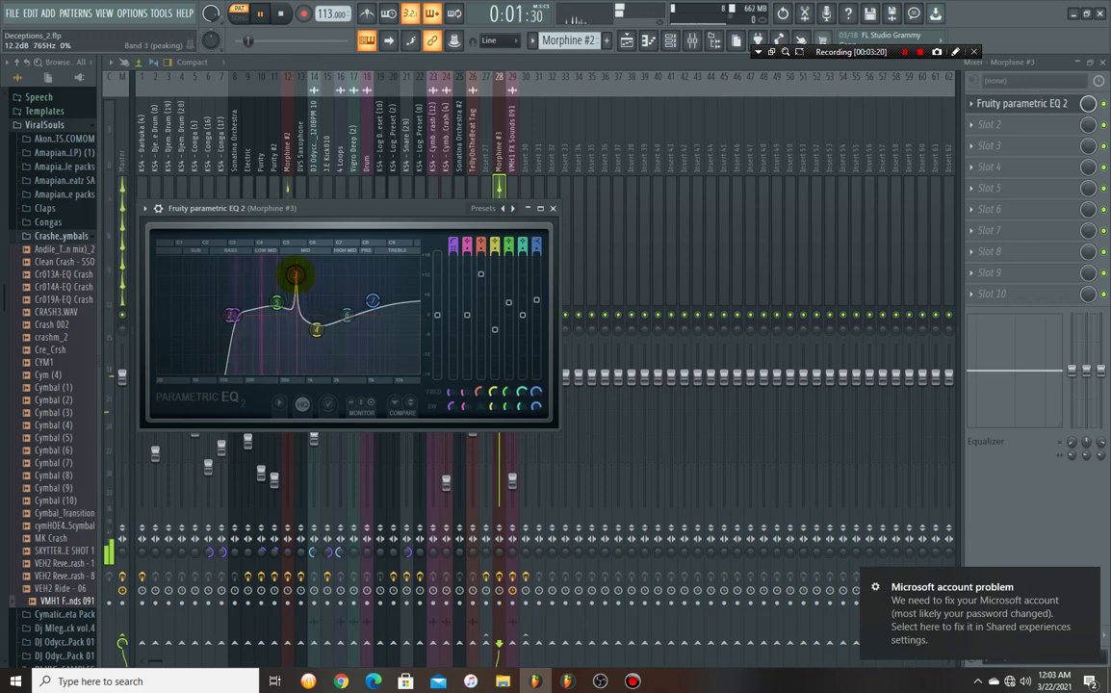
pyautogui.moveTo(480, 274); pyautogui.dragTo(480, 315)
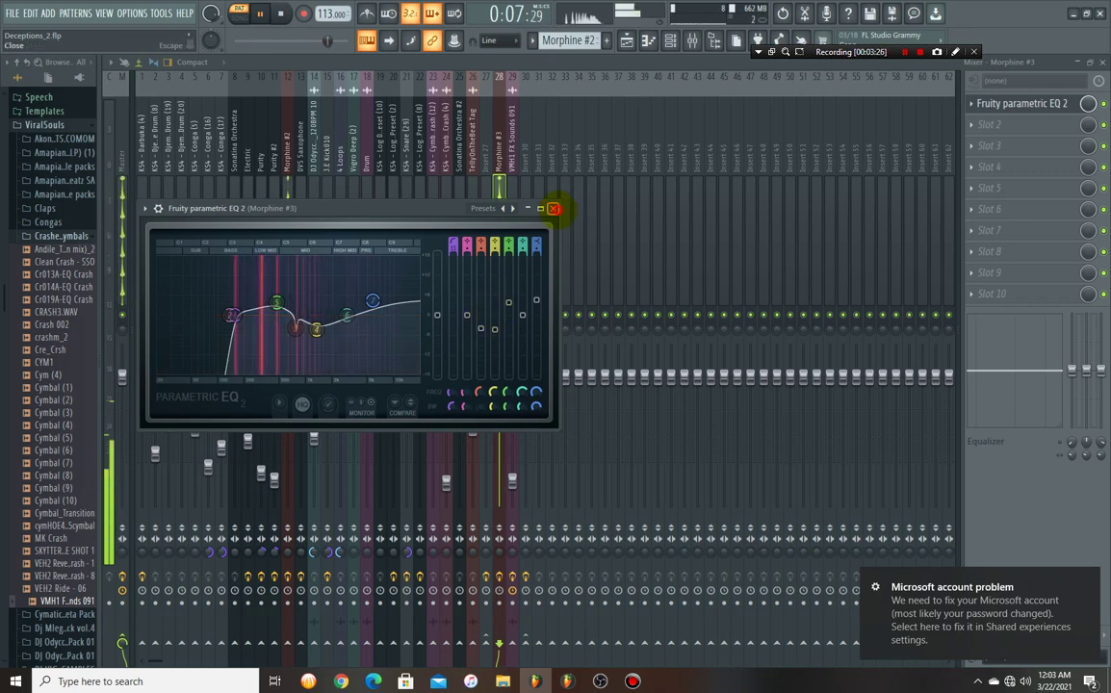
pyautogui.click(554, 208)
pyautogui.click(287, 328)
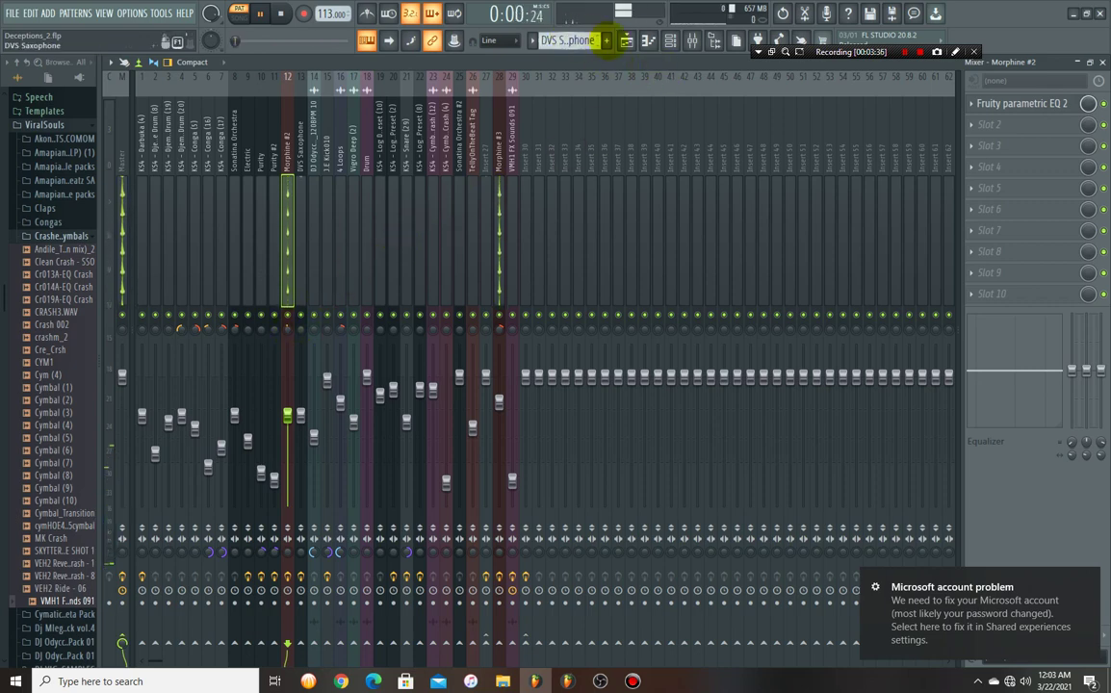
# Check the DVS Saxophone instrument, its mixer track and the reverb on Insert 27 that it is routed to.
pyautogui.press('F6')
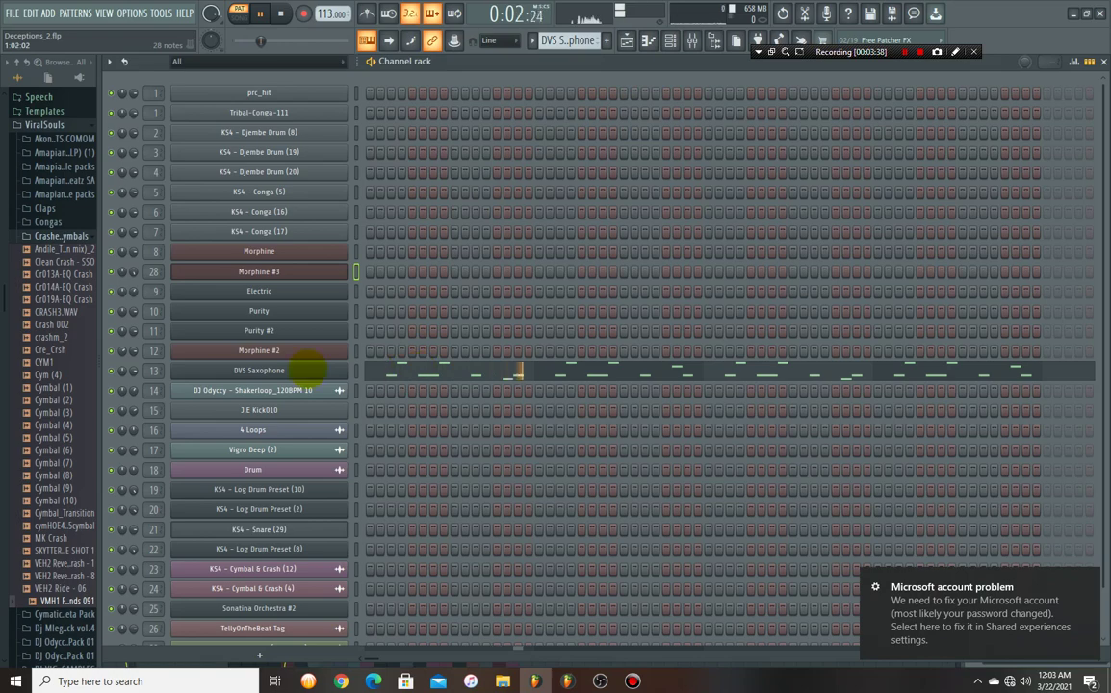
pyautogui.click(317, 368)
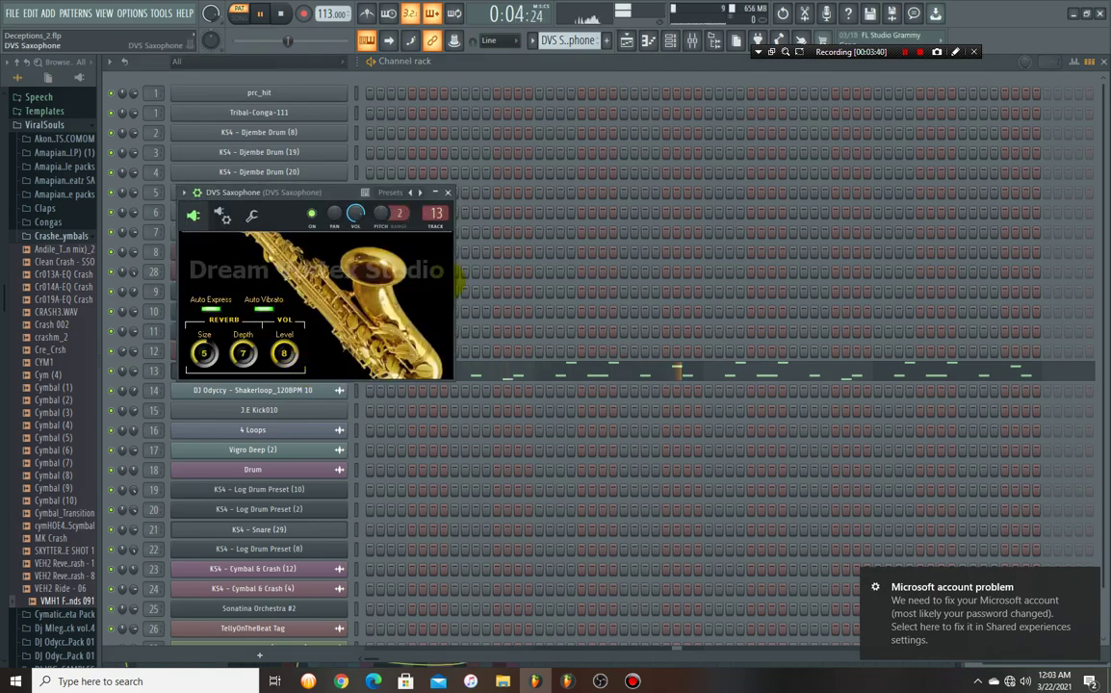
pyautogui.click(690, 41)
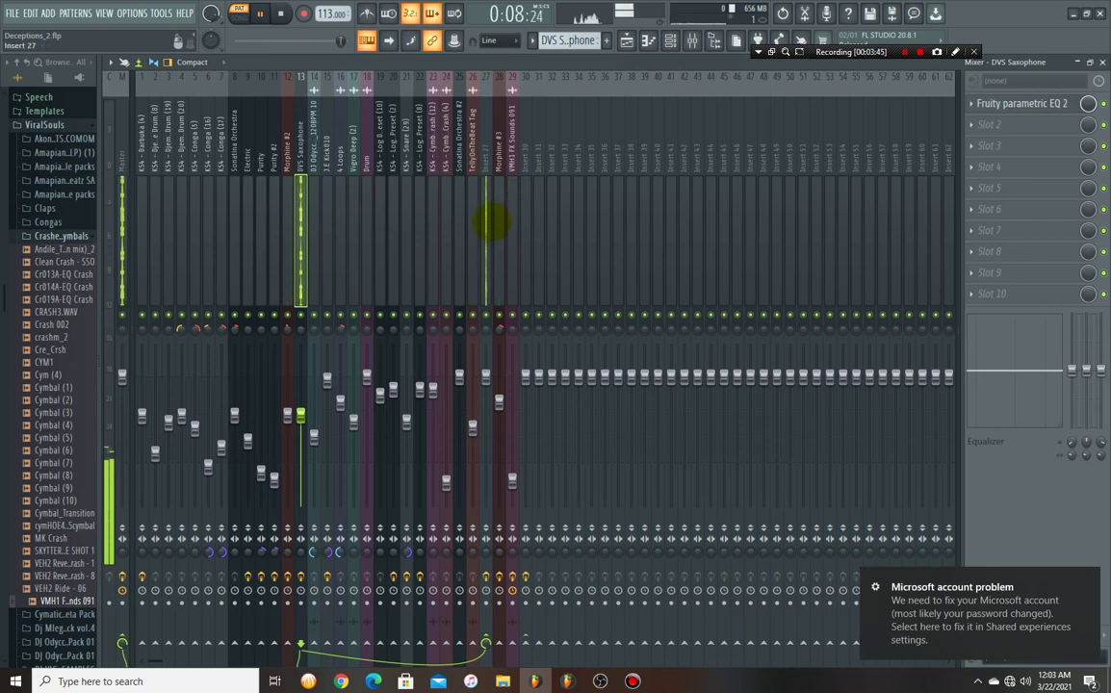
pyautogui.click(490, 223)
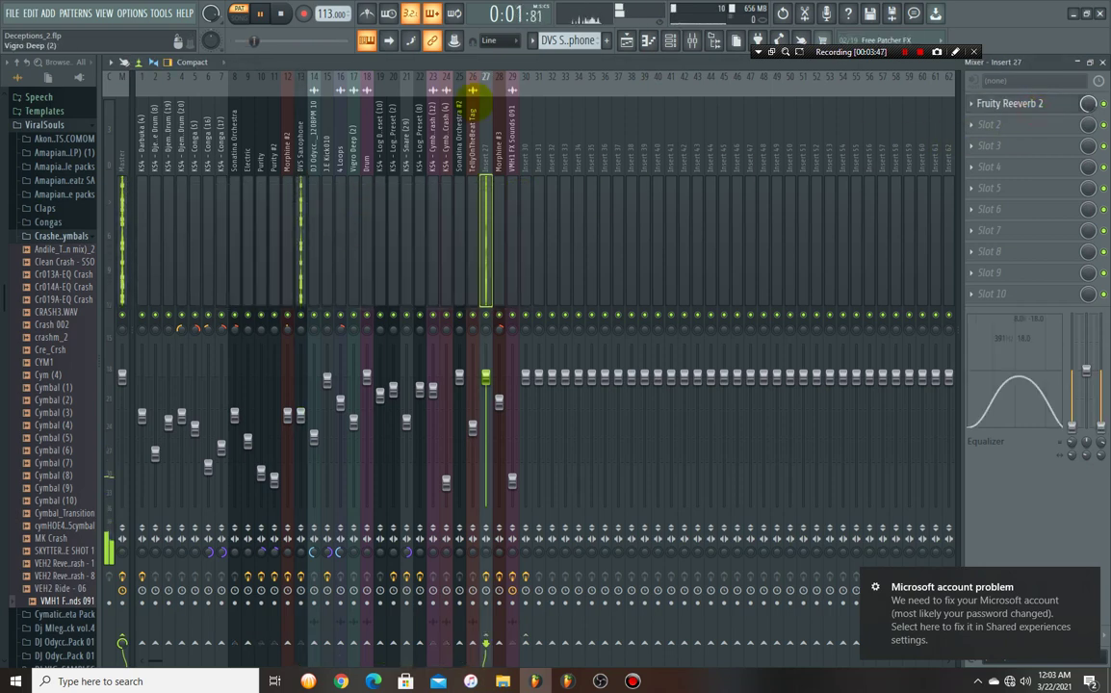
# Check the KS4 - Snare (29) mixer track in Pattern 7 and the Fruity Reeverb 2 settings on Insert 30.
pyautogui.press('F6')
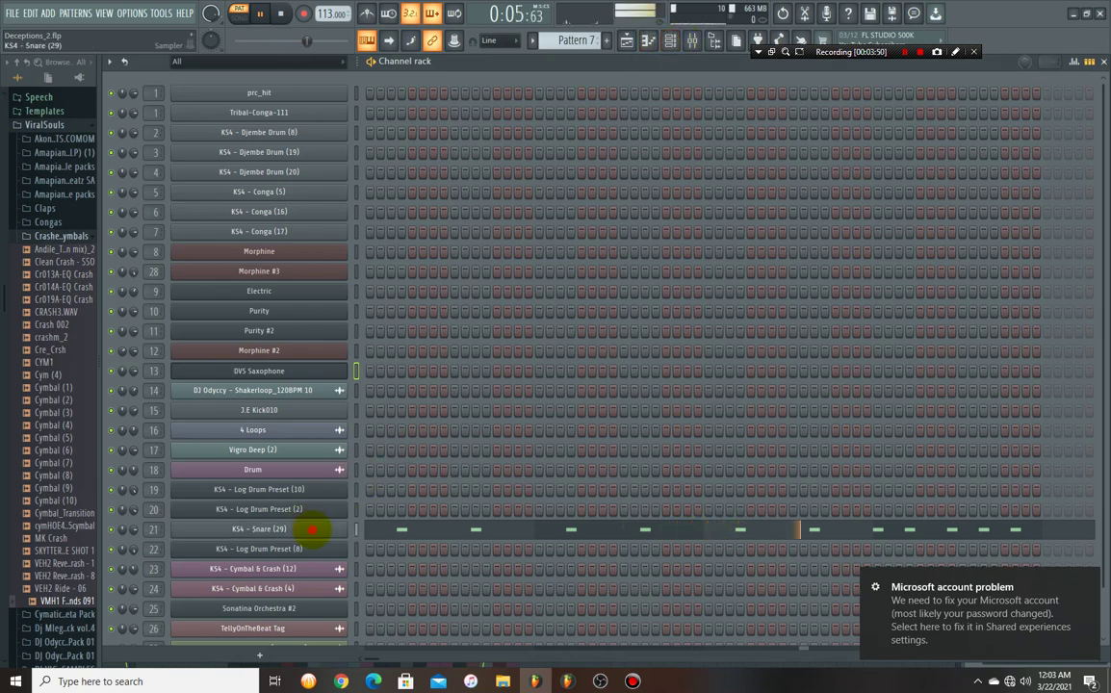
pyautogui.click(312, 529)
pyautogui.click(691, 39)
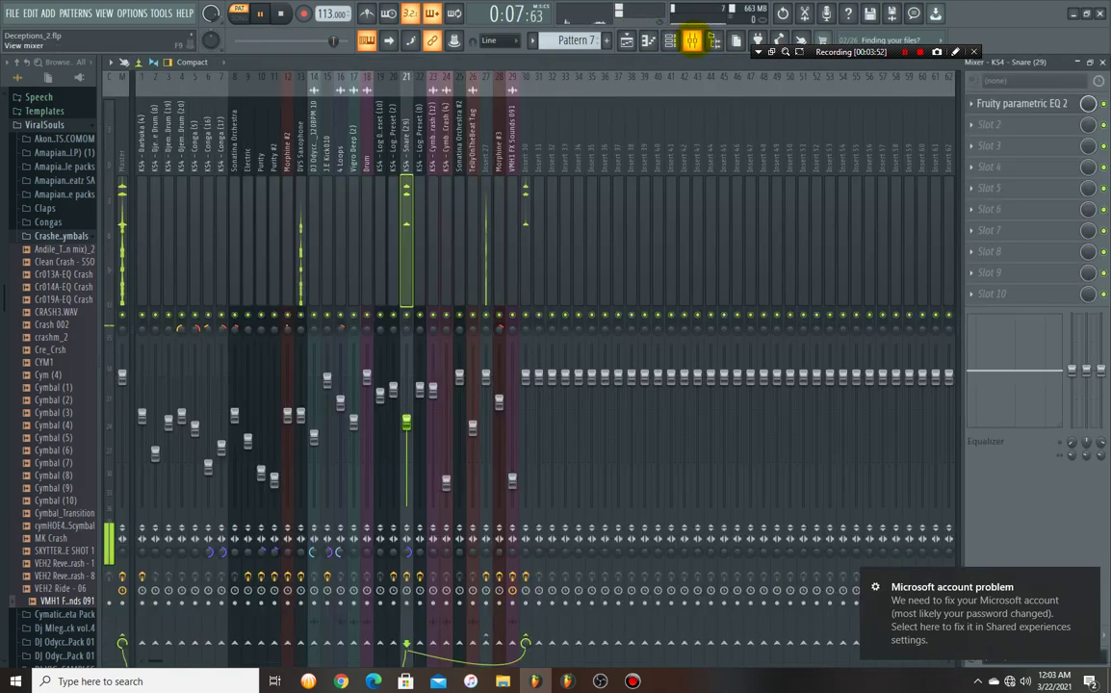
pyautogui.click(525, 186)
pyautogui.click(1056, 104)
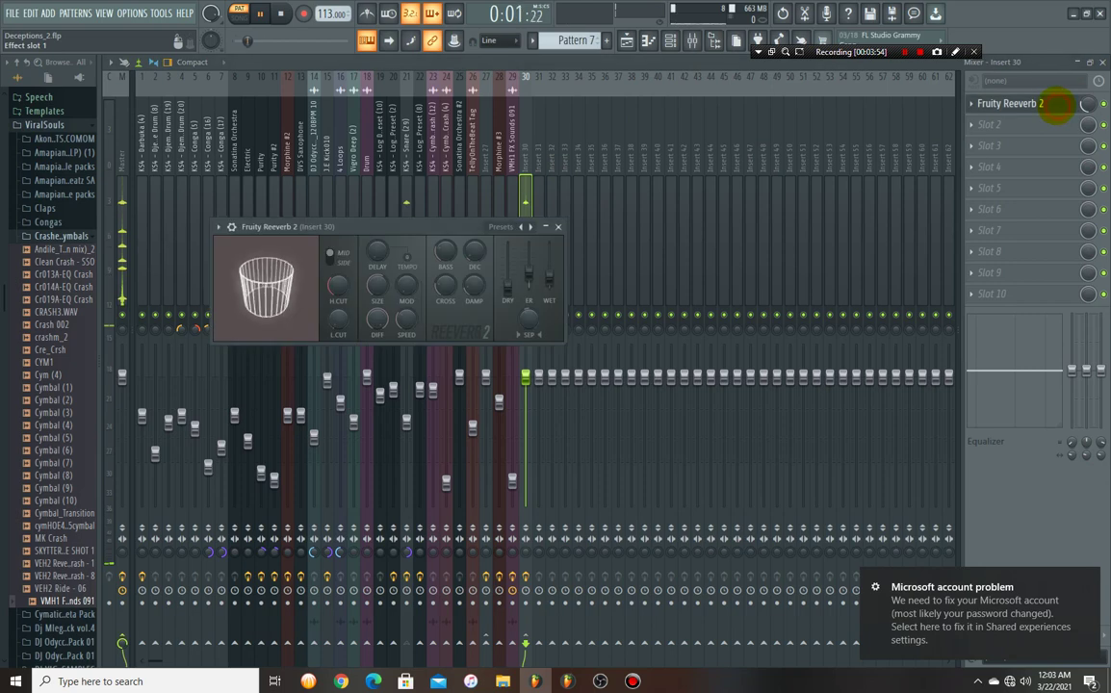
pyautogui.click(1056, 104)
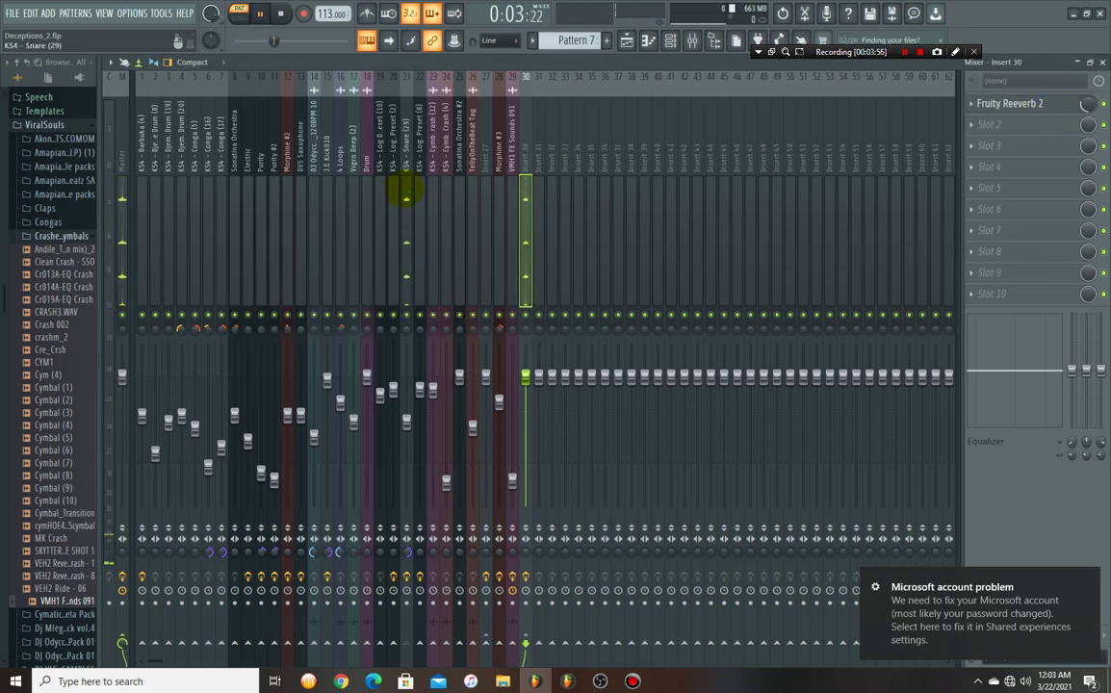
# Raise the band 1 high pass cutoff slightly in the KS4 - Snare (29) track's Fruity Parametric EQ 2.
pyautogui.click(406, 192)
pyautogui.click(1059, 104)
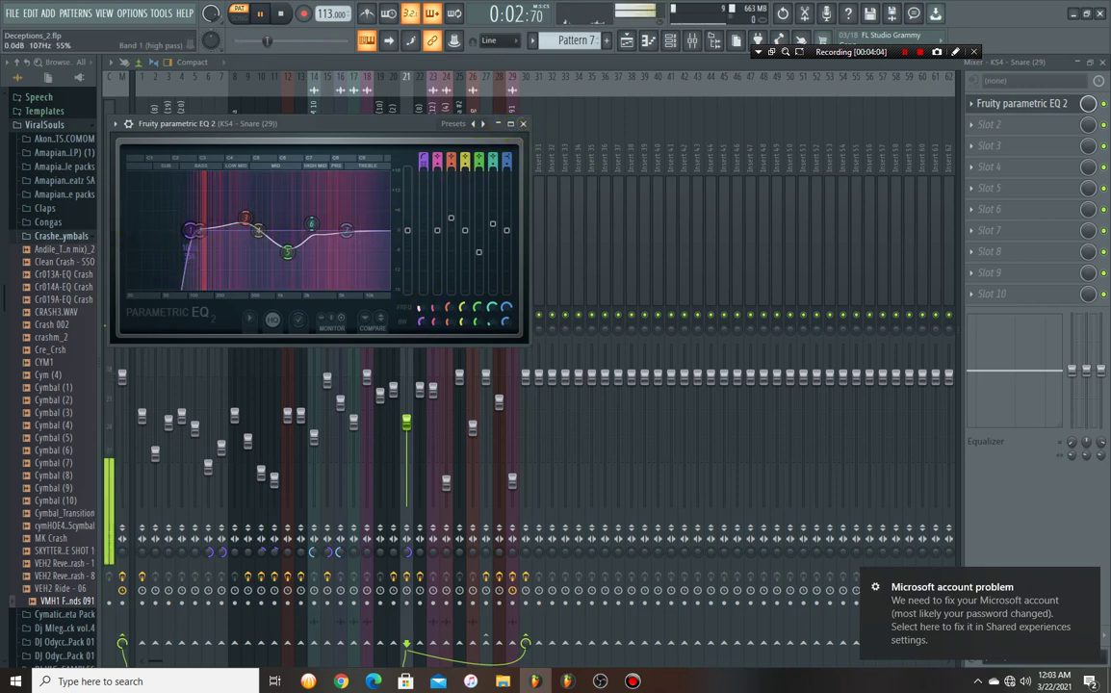
pyautogui.moveTo(190, 230); pyautogui.dragTo(192, 230)
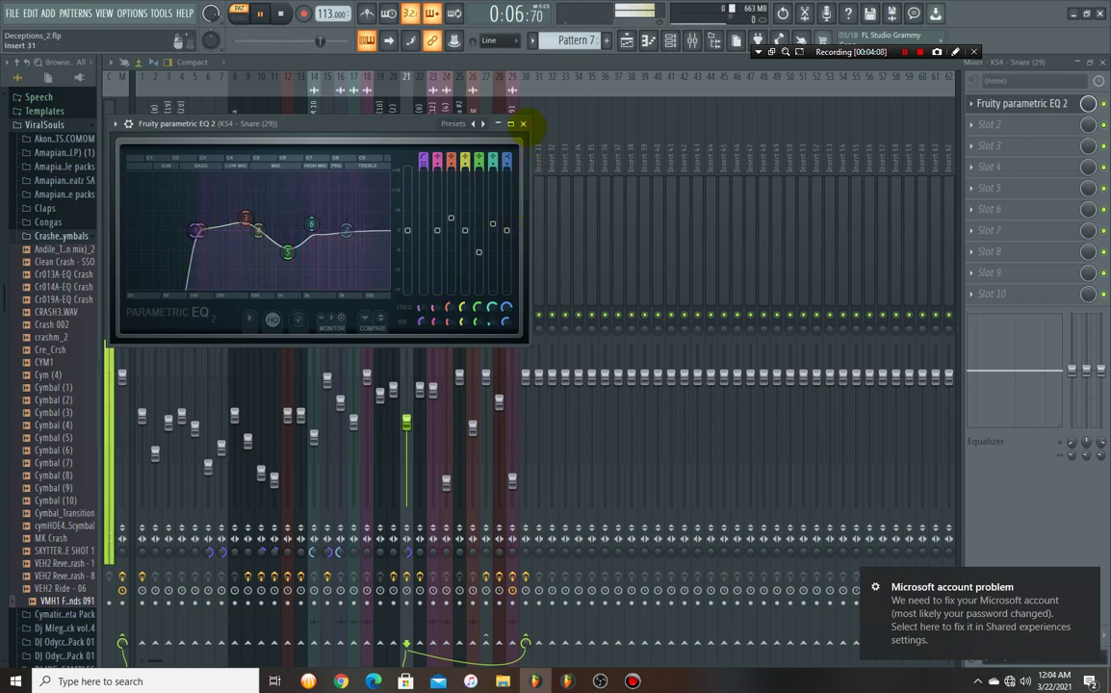
pyautogui.click(523, 123)
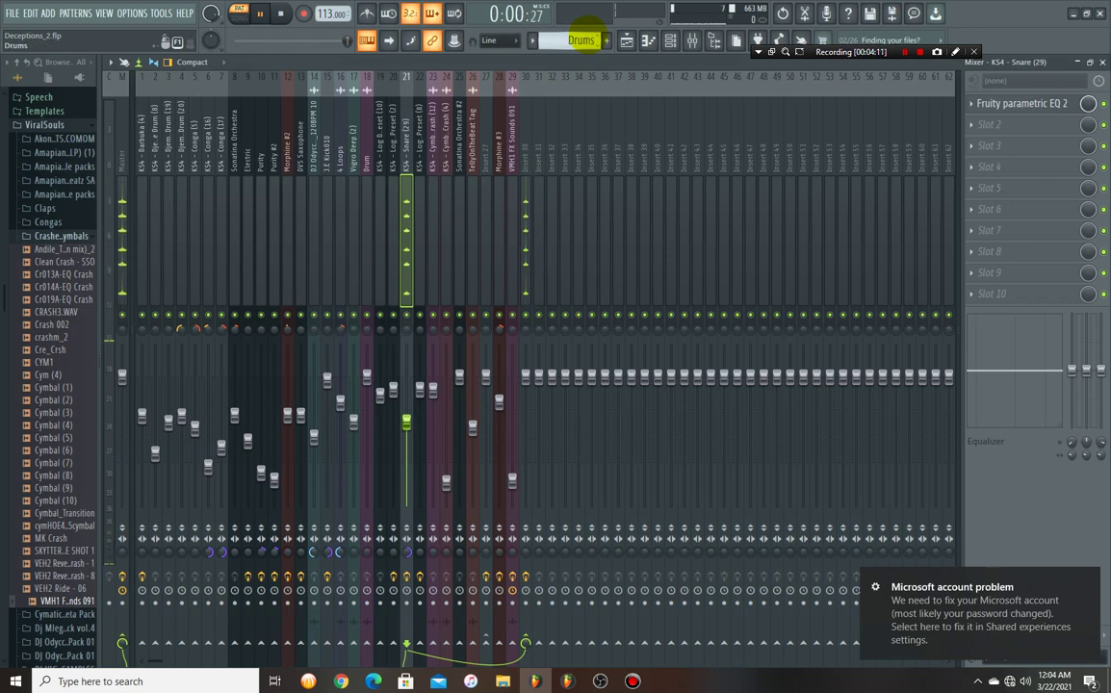
# Check the KS4 - Log Drum Preset (10) instrument used in the Drums pattern and its mixer track.
pyautogui.click(670, 40)
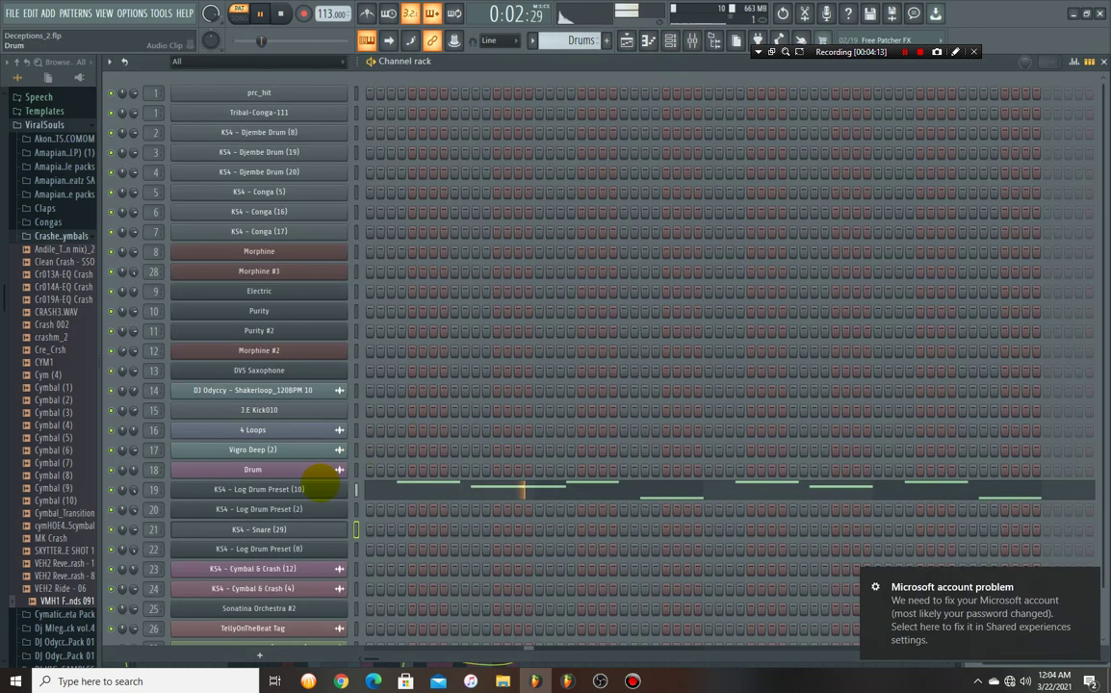
pyautogui.click(328, 489)
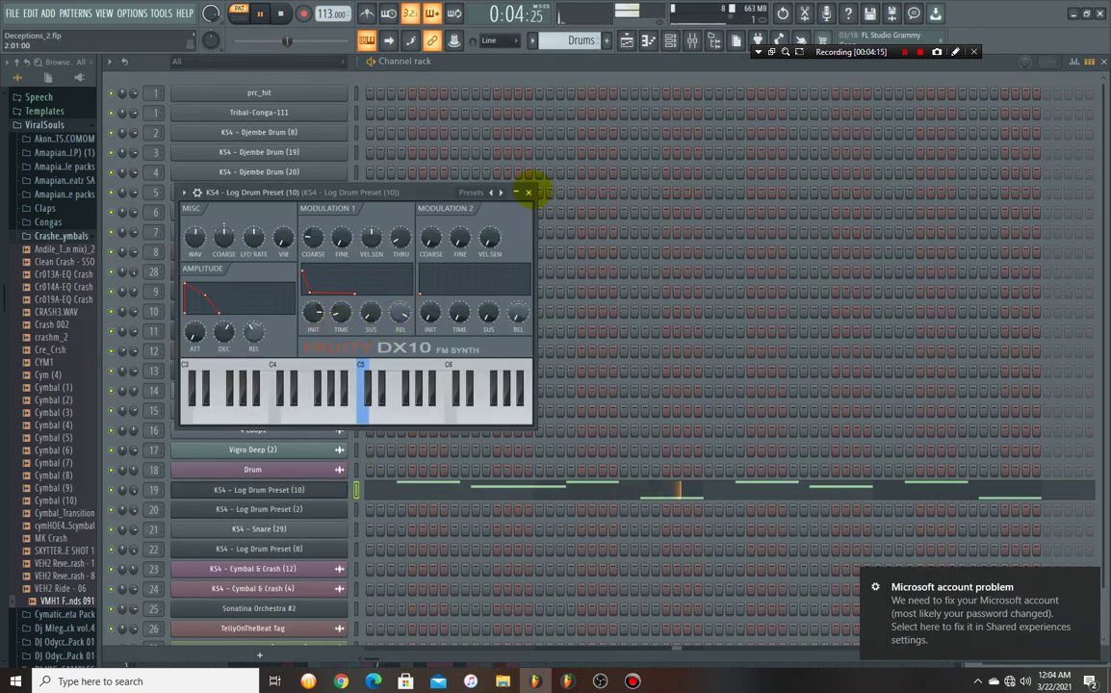
pyautogui.click(529, 189)
pyautogui.click(692, 40)
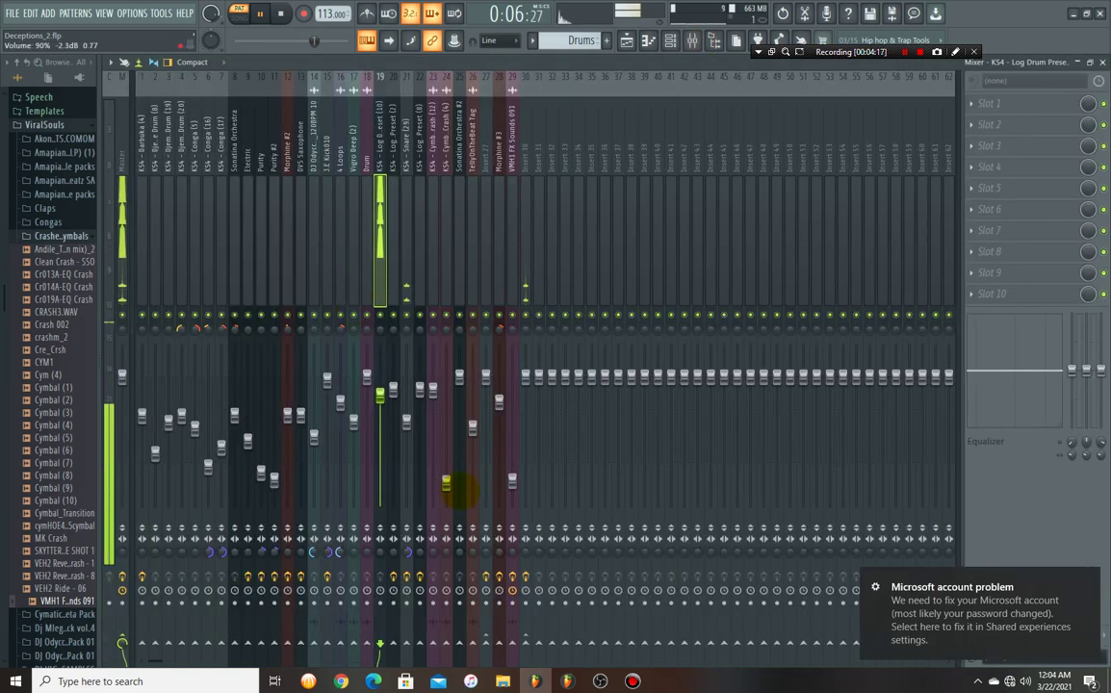
# Try sending the KS4 - Log Drum Preset (10) mixer track to Insert 30 and to Insert 27, removing each send again.
pyautogui.click(526, 643)
pyautogui.click(525, 642)
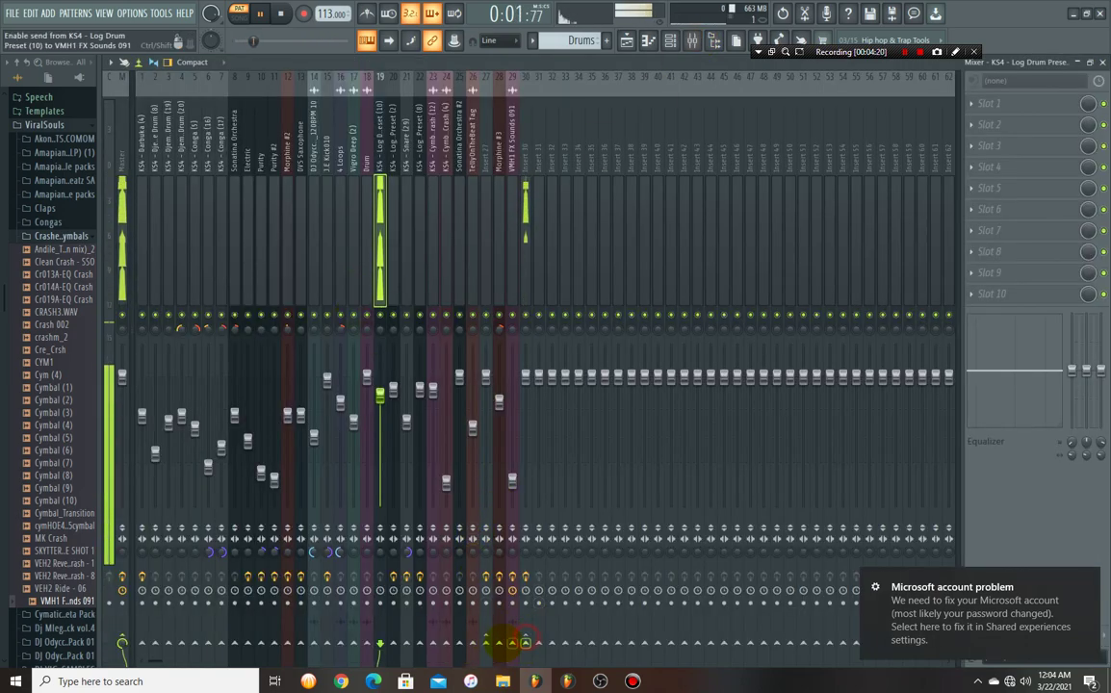
pyautogui.click(486, 643)
pyautogui.click(486, 643)
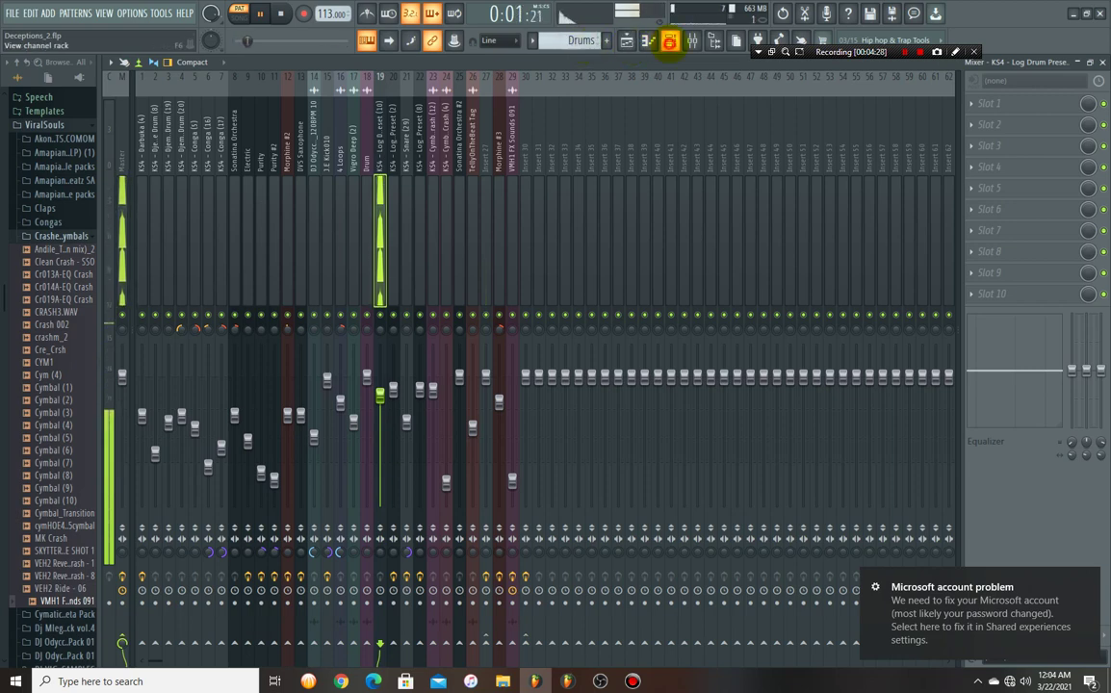
# Check the KS4 - Log Drum Preset (10) instrument, then the KS4 - Log Drum Preset (2) instrument in the Log pattern.
pyautogui.press('F6')
pyautogui.click(313, 489)
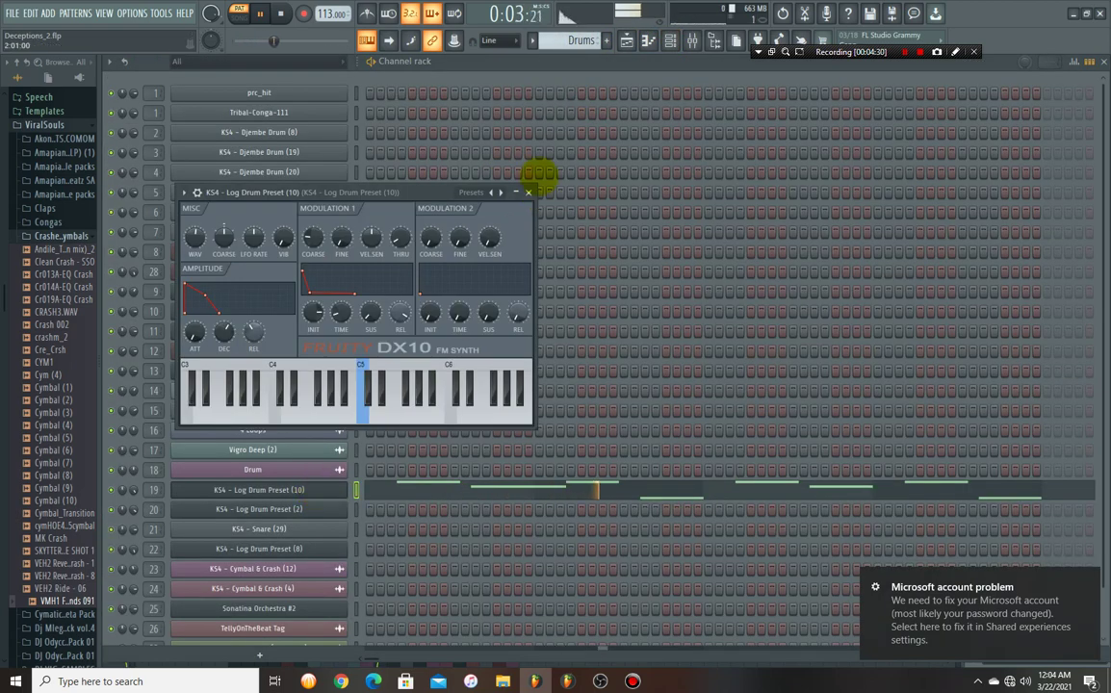
pyautogui.click(528, 190)
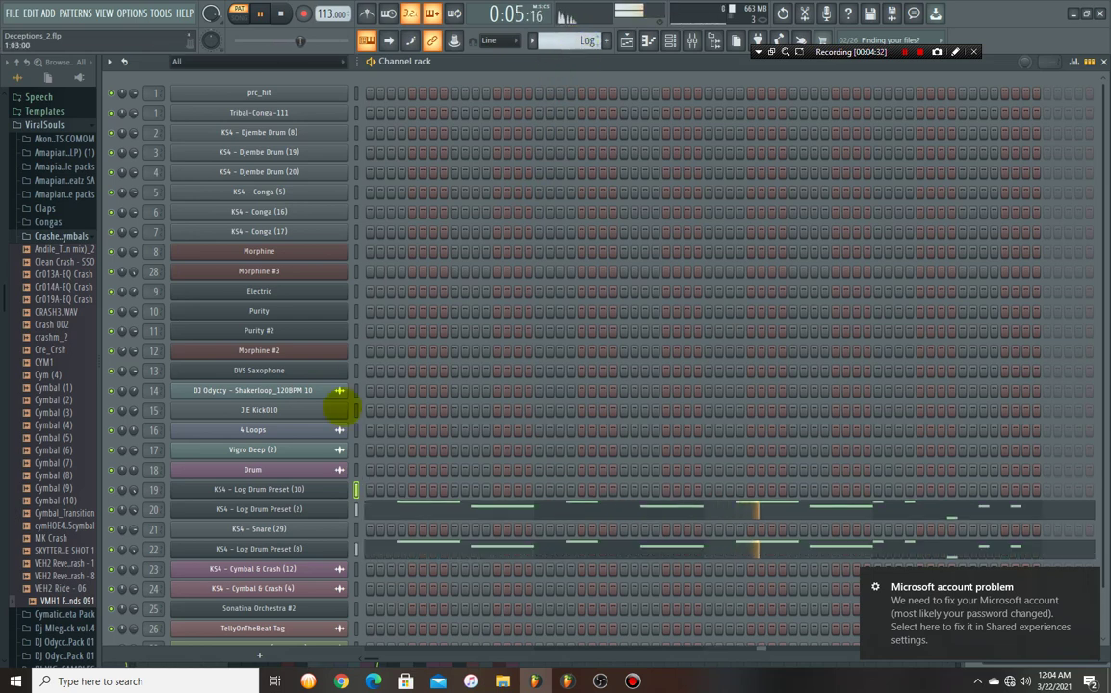
pyautogui.click(313, 509)
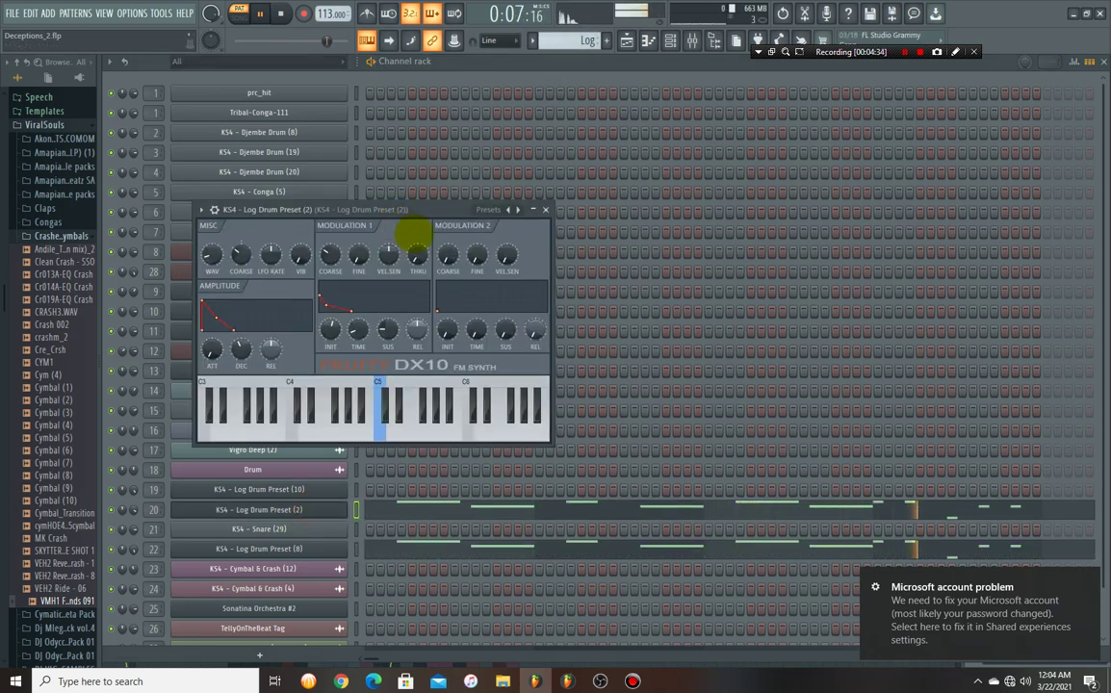
pyautogui.click(544, 209)
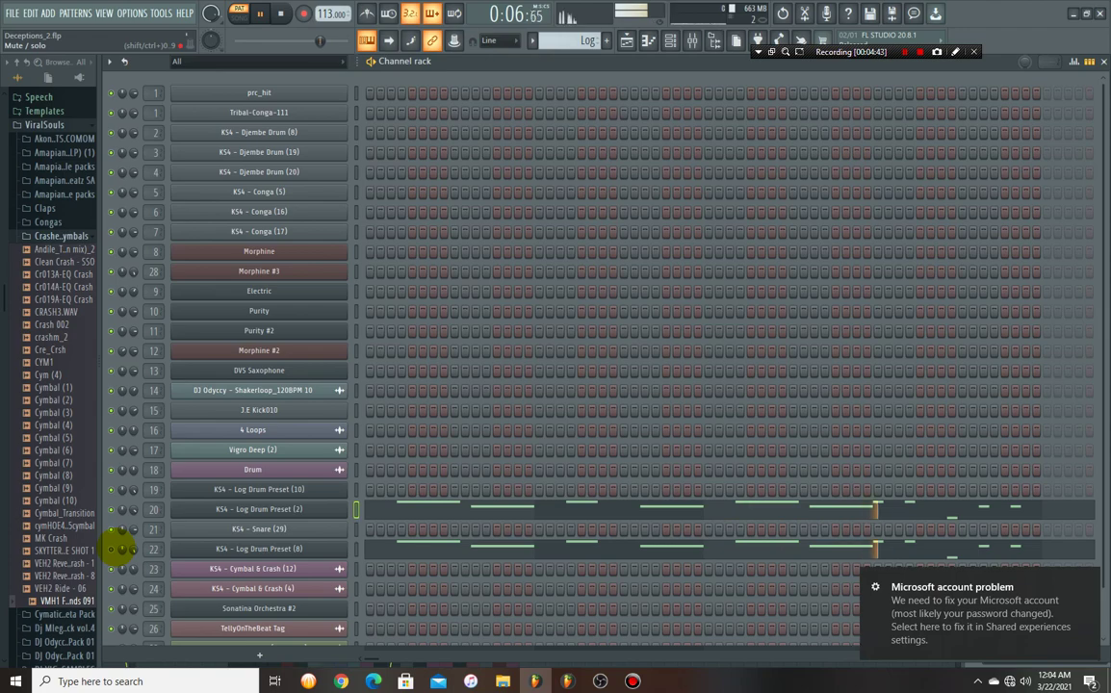
# Mute the KS4 - Log Drum Preset (2) channel and lower the KS4 - Log Drum Preset (8) mixer track's volume to 81%.
pyautogui.click(110, 509)
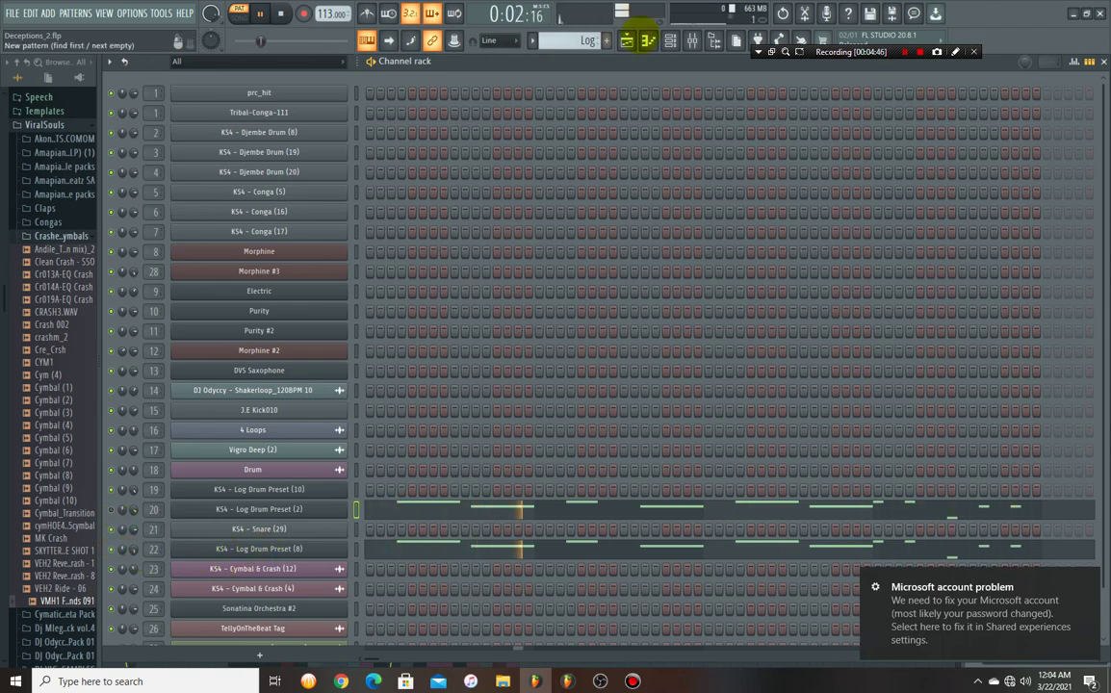
pyautogui.click(625, 39)
pyautogui.click(420, 210)
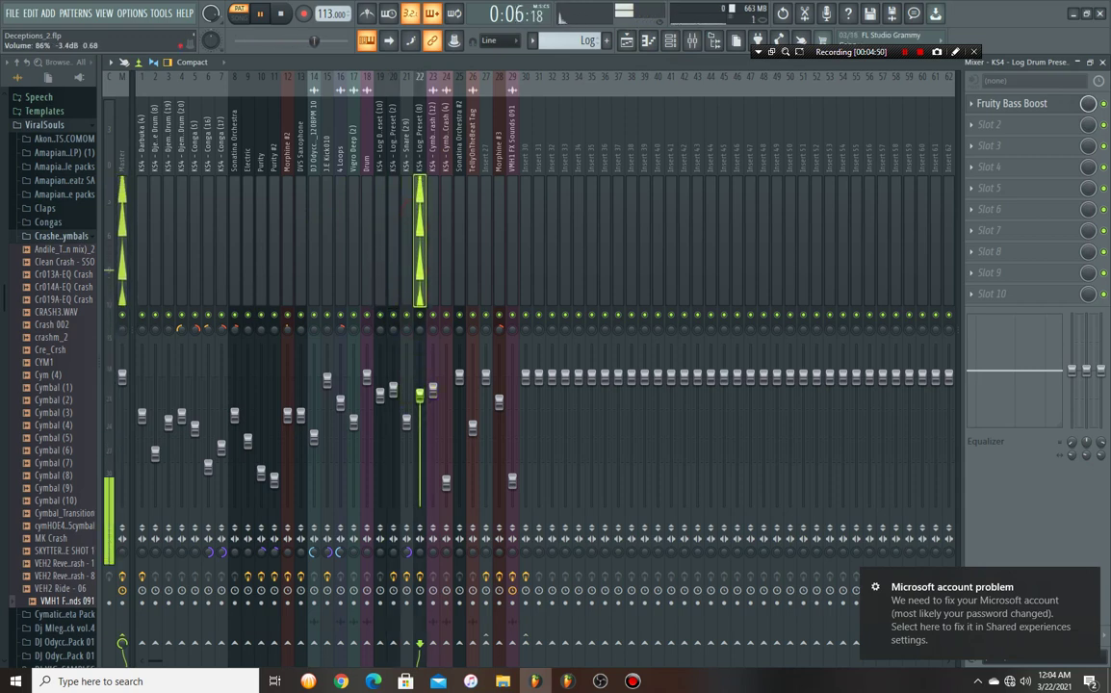
pyautogui.moveTo(420, 393); pyautogui.dragTo(420, 397)
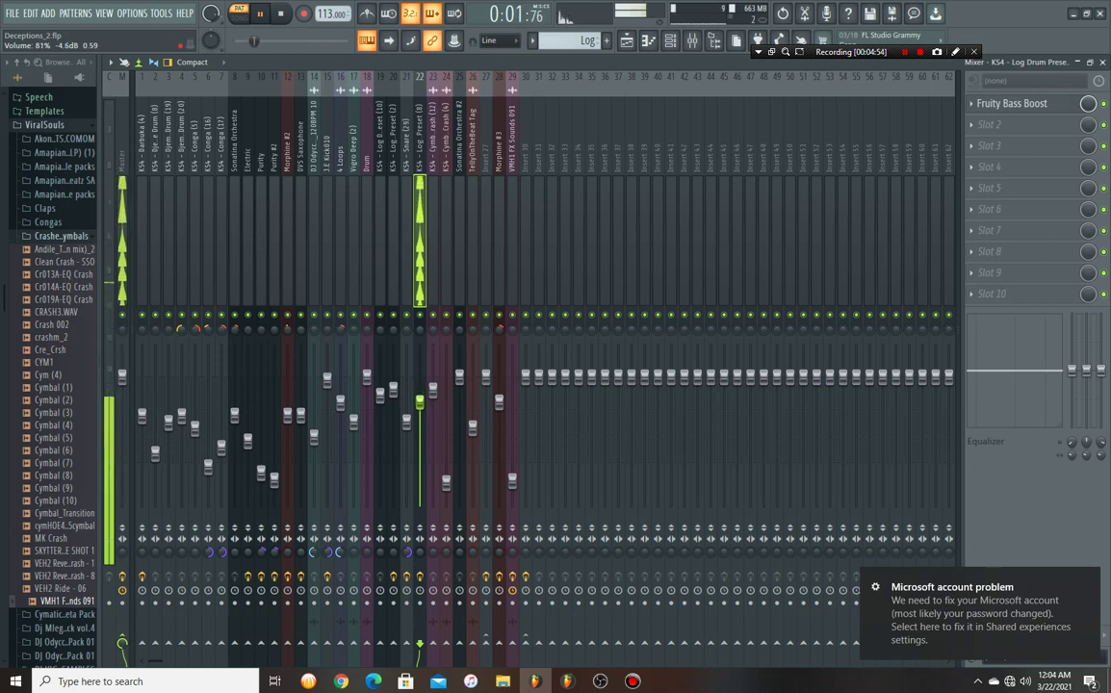
# Check the Fruity Bass Boost on the KS4 - Log Drum Preset (8) track and the KS4 - Log Drum Preset (2) notes in the piano roll.
pyautogui.click(1054, 105)
pyautogui.click(1054, 105)
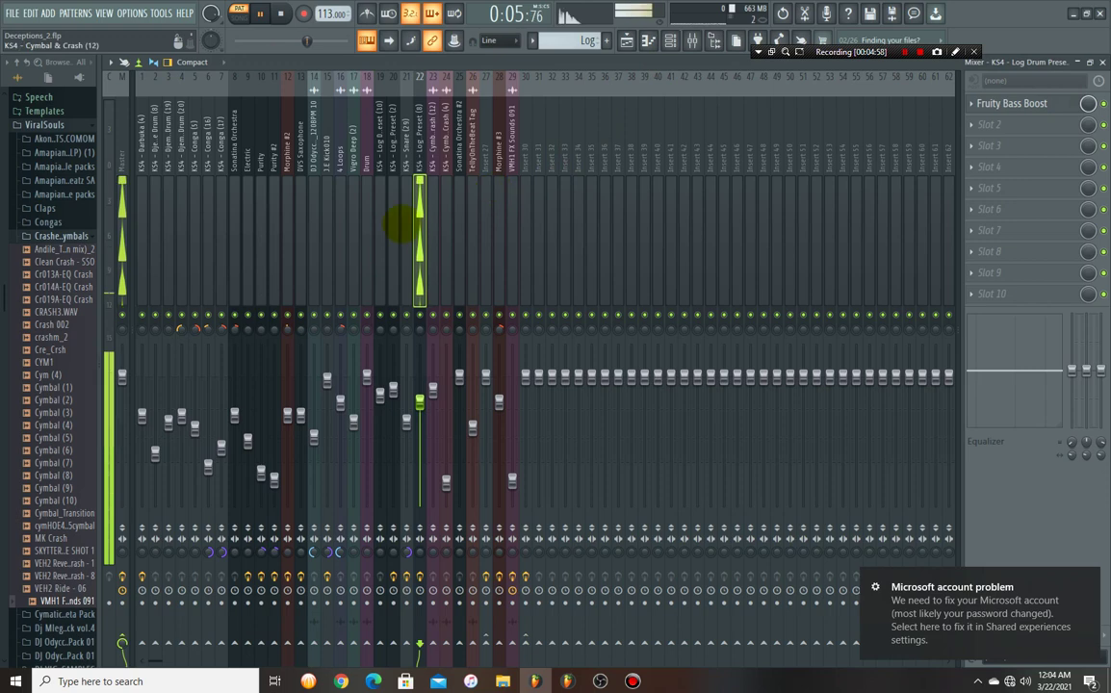
pyautogui.click(670, 43)
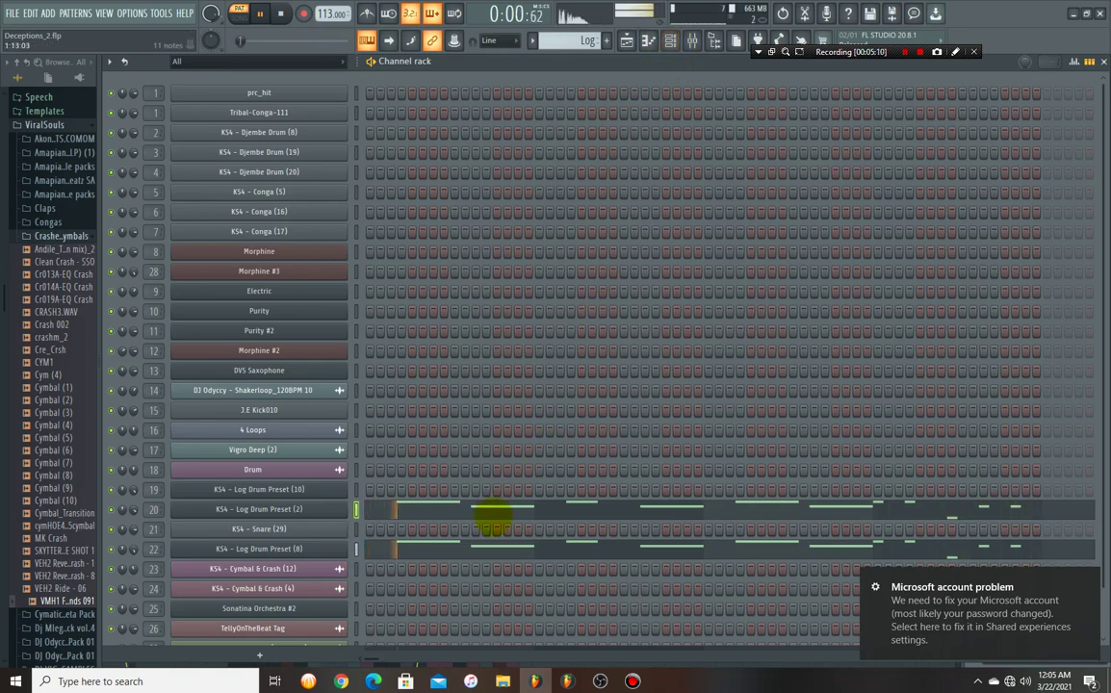
pyautogui.doubleClick(496, 510)
pyautogui.scroll(-10, 460, 329)
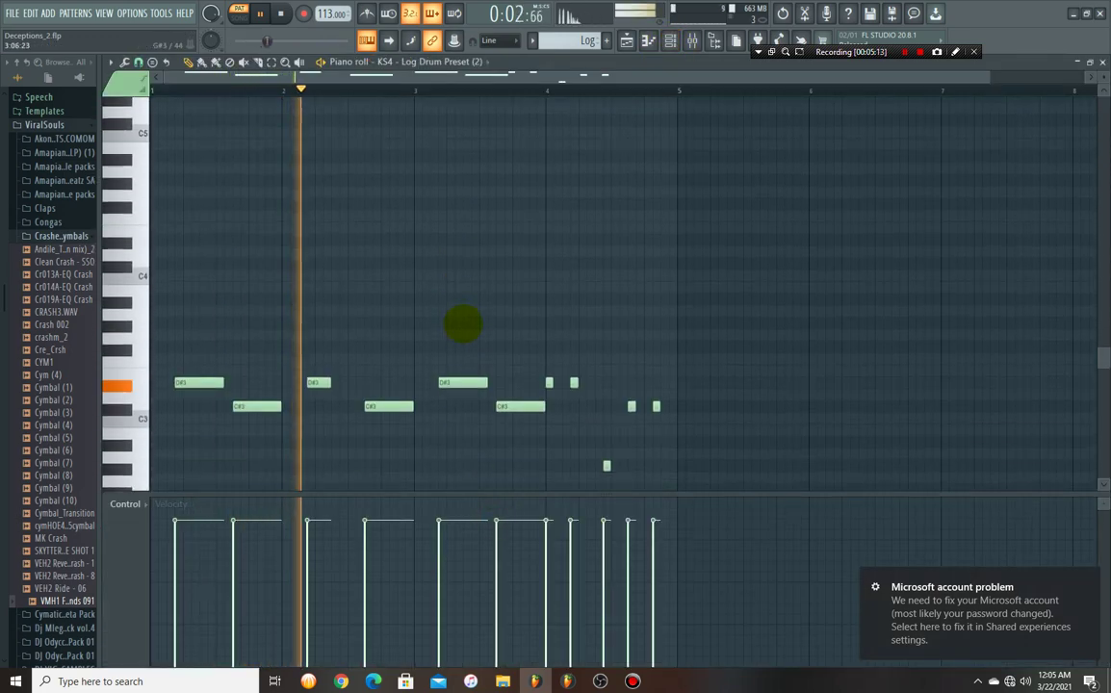
pyautogui.scroll(2, 460, 329)
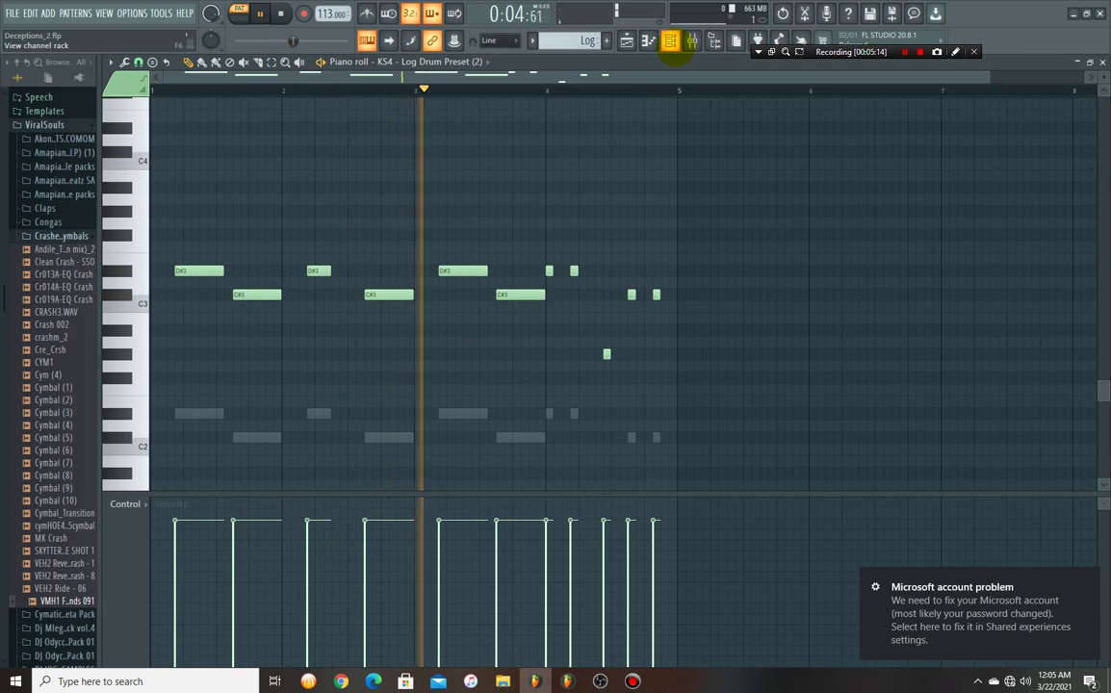
# Solo Track 2 in the playlist together with Track 3 and play the arrangement in song mode.
pyautogui.click(669, 40)
pyautogui.scroll(-1, 570, 41)
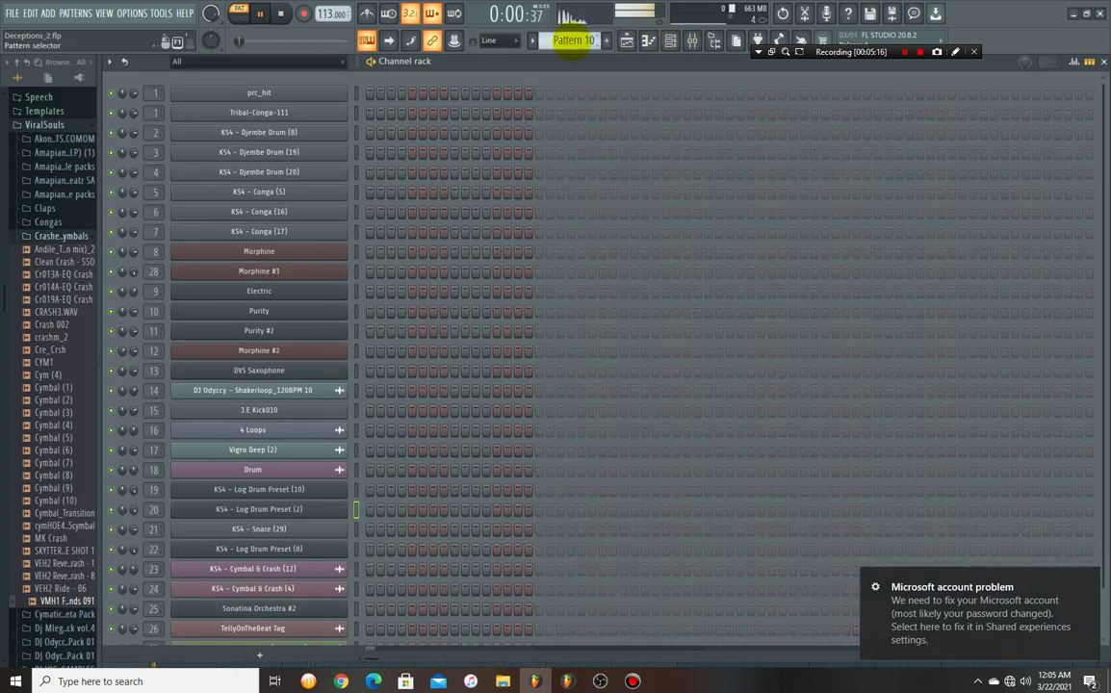
pyautogui.click(625, 39)
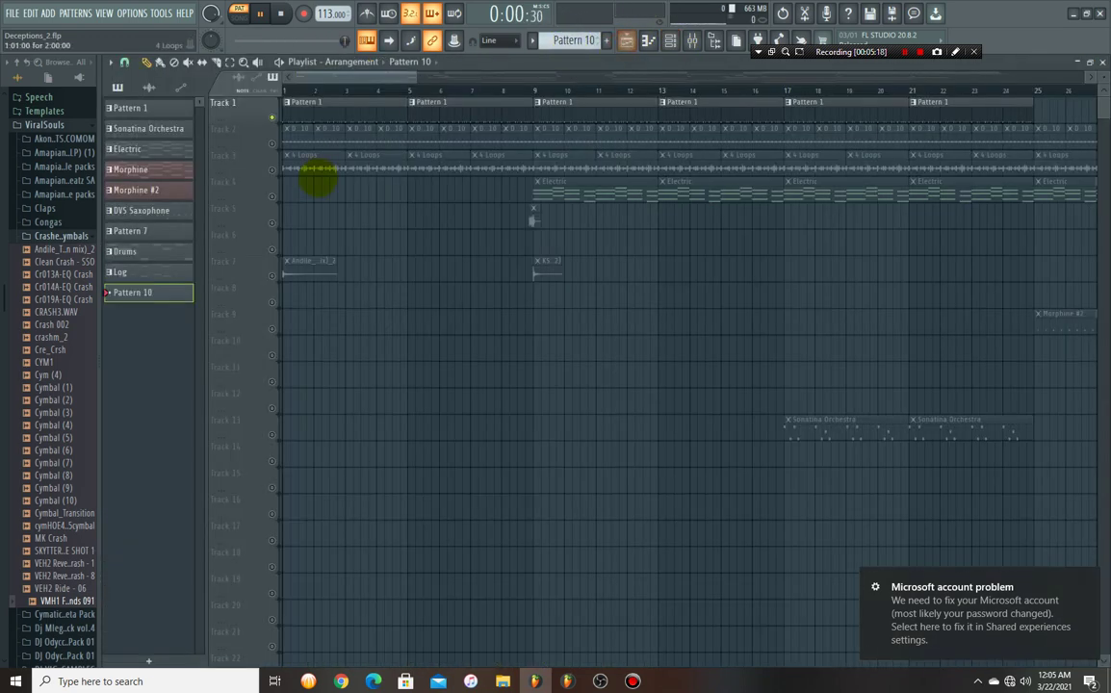
pyautogui.rightClick(271, 144)
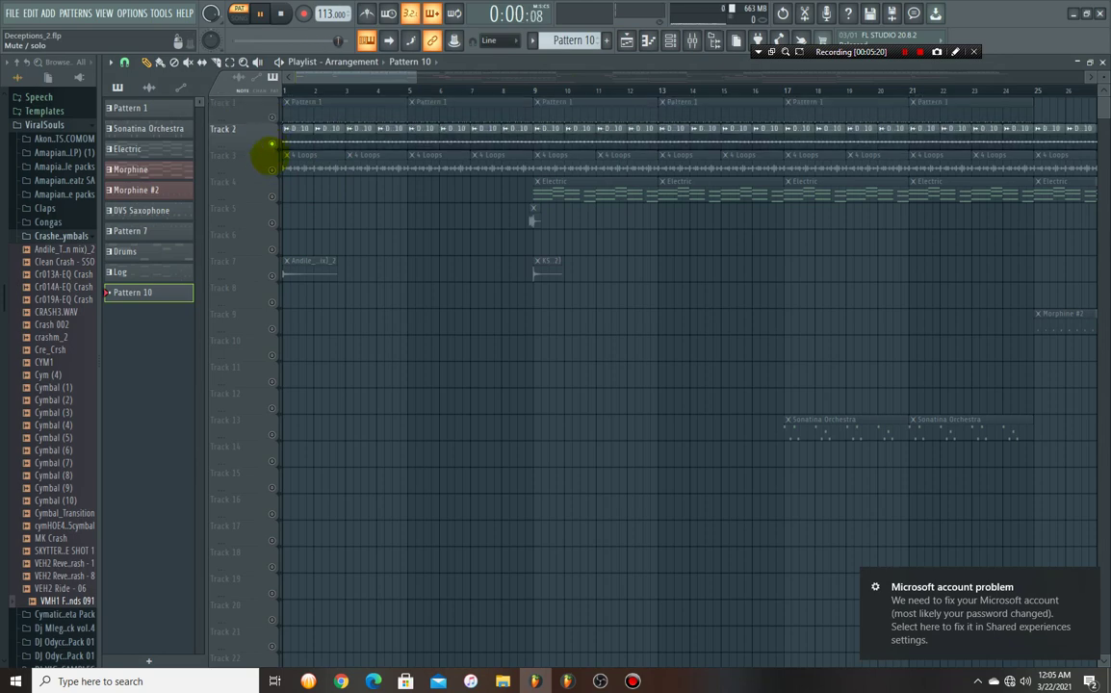
pyautogui.click(271, 169)
pyautogui.click(239, 14)
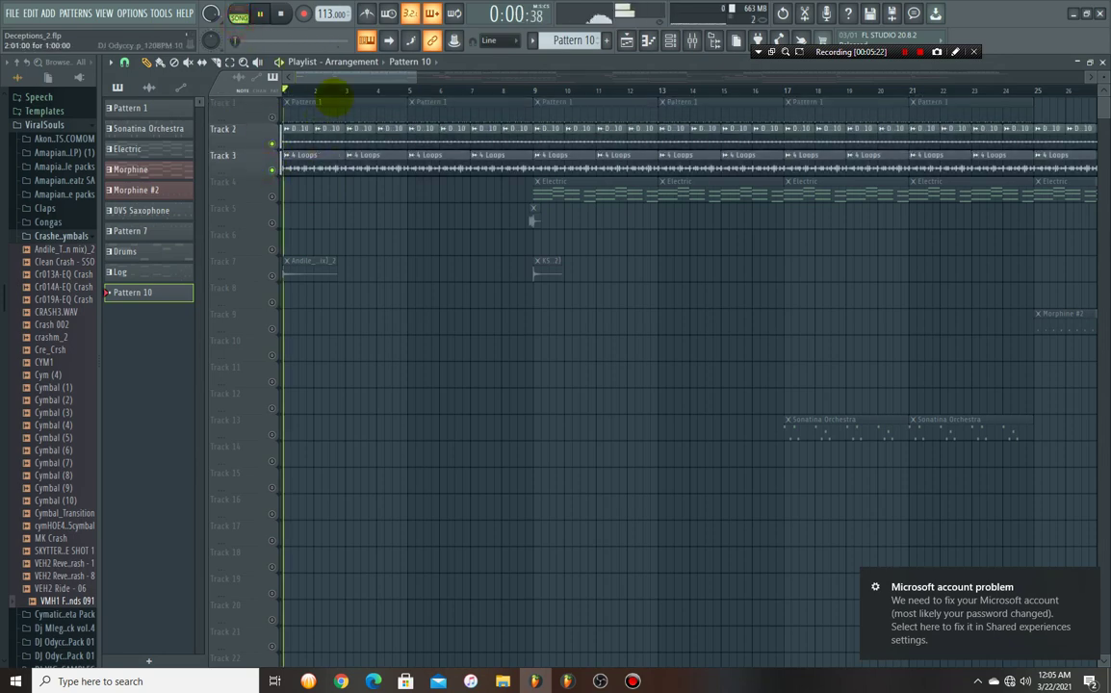
pyautogui.scroll(-3, 322, 94)
pyautogui.scroll(-5, 331, 94)
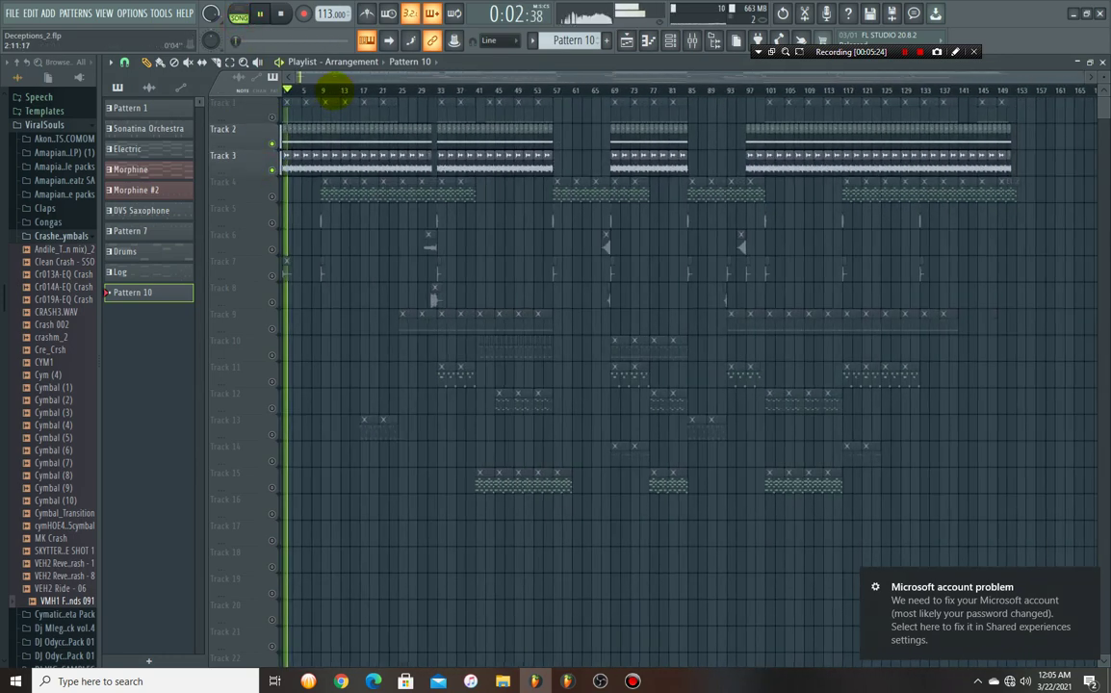
pyautogui.scroll(6, 279, 91)
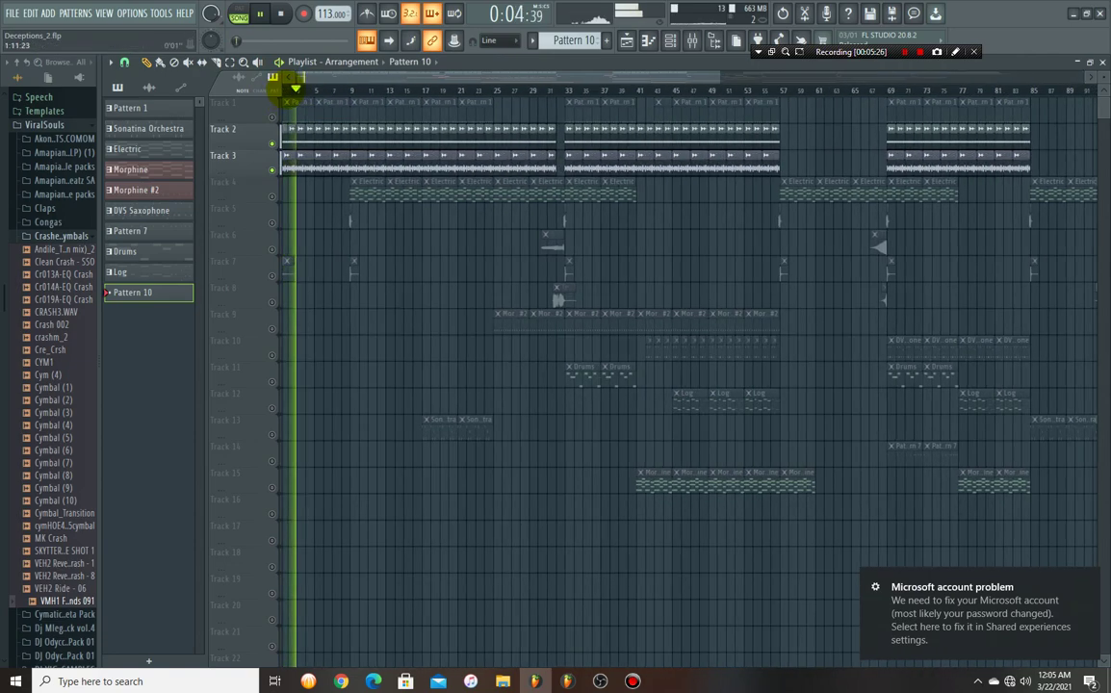
# Unmute Tracks 7, 5 and 6 in the playlist alongside the two loop tracks.
pyautogui.click(285, 264)
pyautogui.scroll(-2, 308, 96)
pyautogui.scroll(-2, 332, 93)
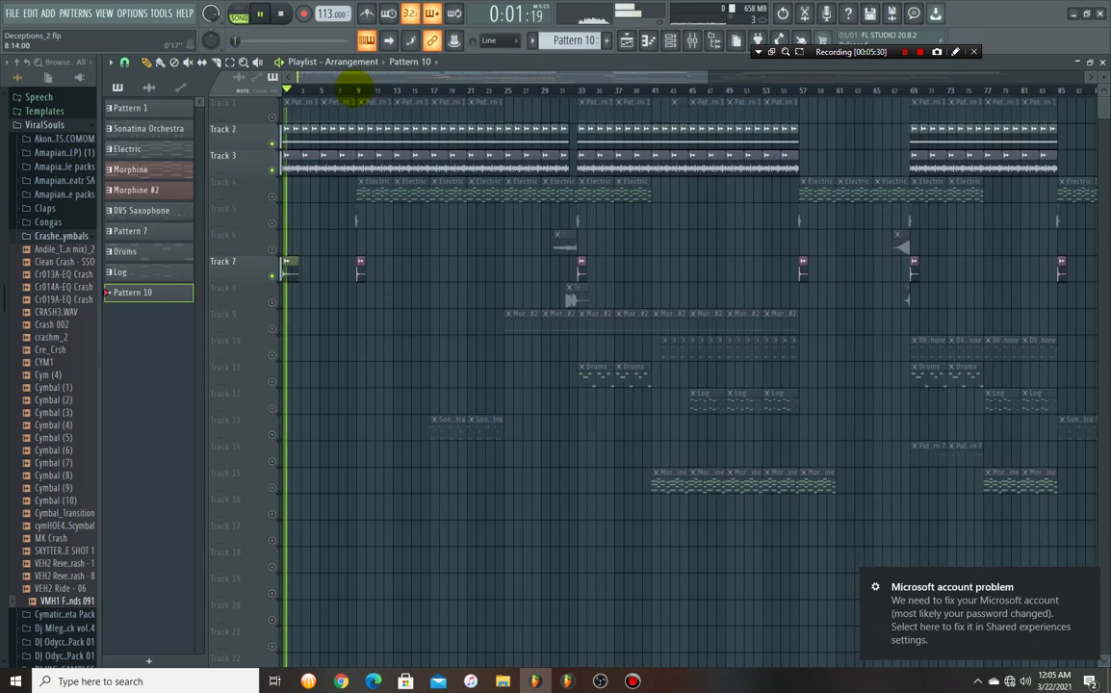
pyautogui.click(271, 223)
pyautogui.click(270, 248)
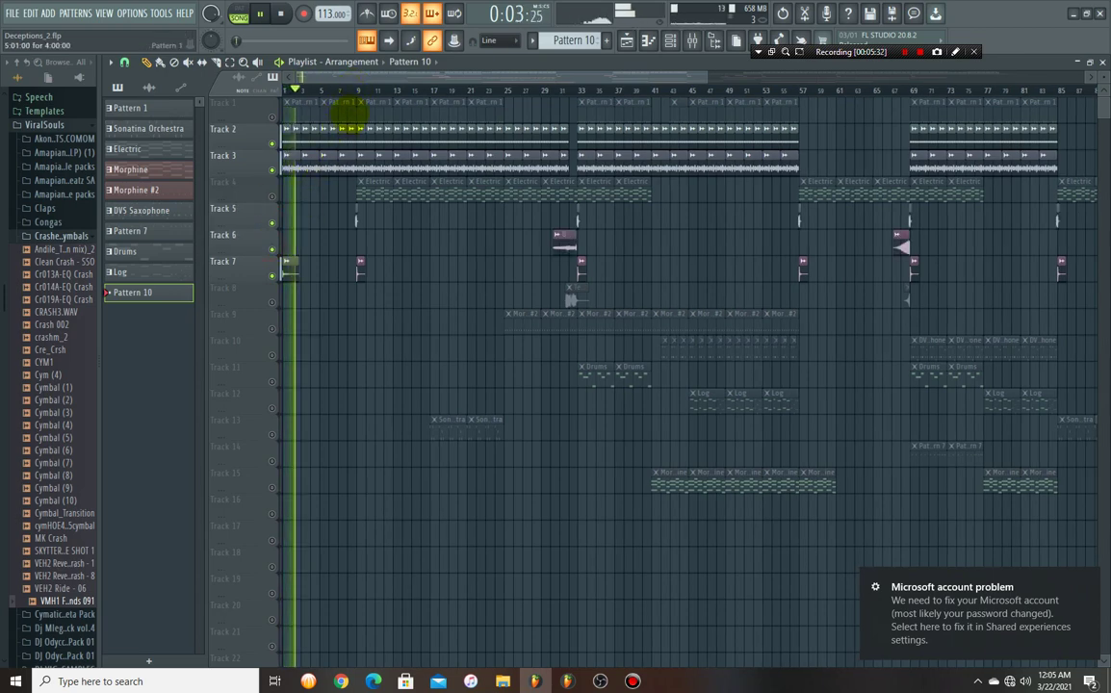
# Play the arrangement from just before bar 9 and from the start of the Drum clip on Track 6.
pyautogui.click(352, 87)
pyautogui.scroll(2, 358, 88)
pyautogui.click(354, 88)
pyautogui.scroll(2, 358, 88)
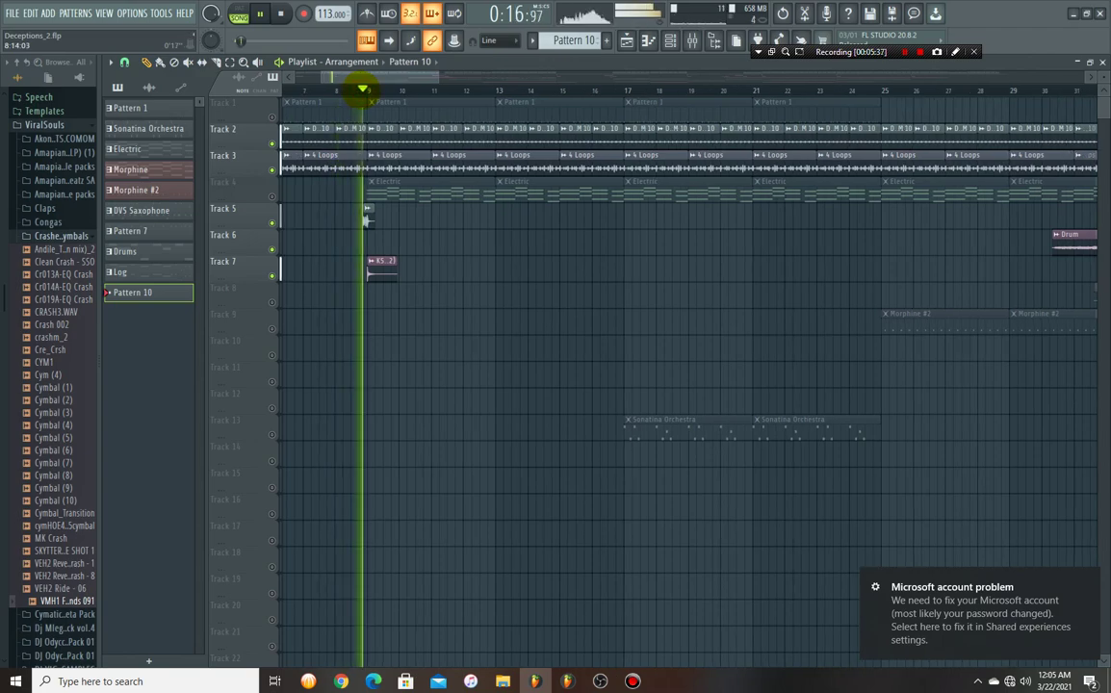
pyautogui.scroll(-3, 358, 89)
pyautogui.scroll(-1, 358, 89)
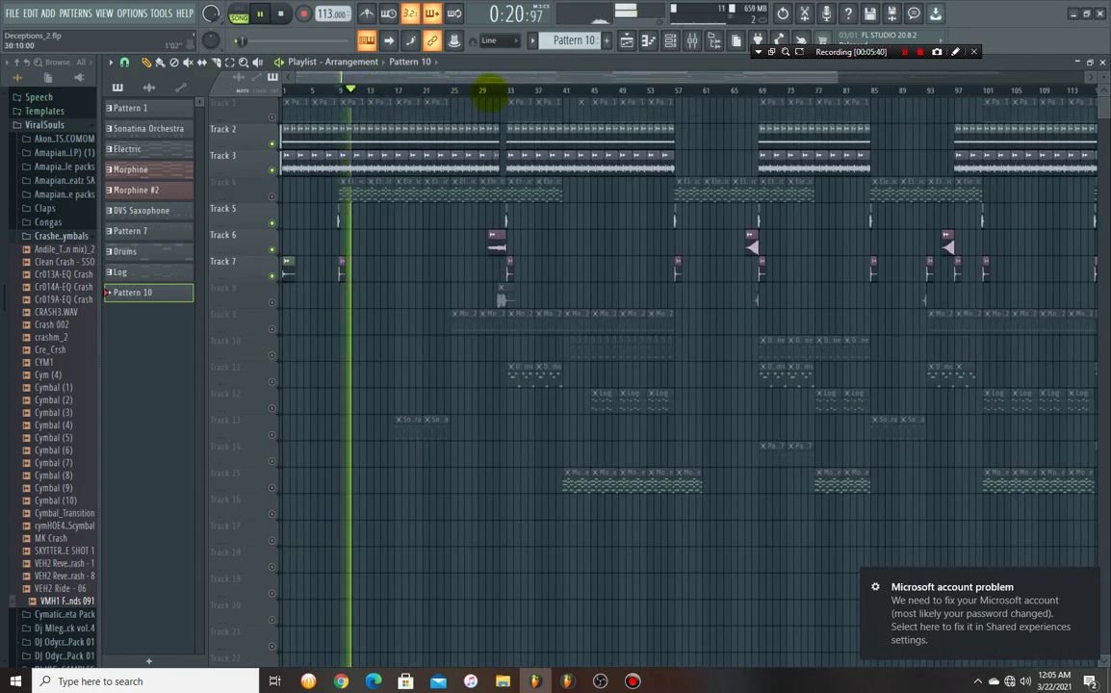
pyautogui.scroll(2, 488, 93)
pyautogui.click(488, 92)
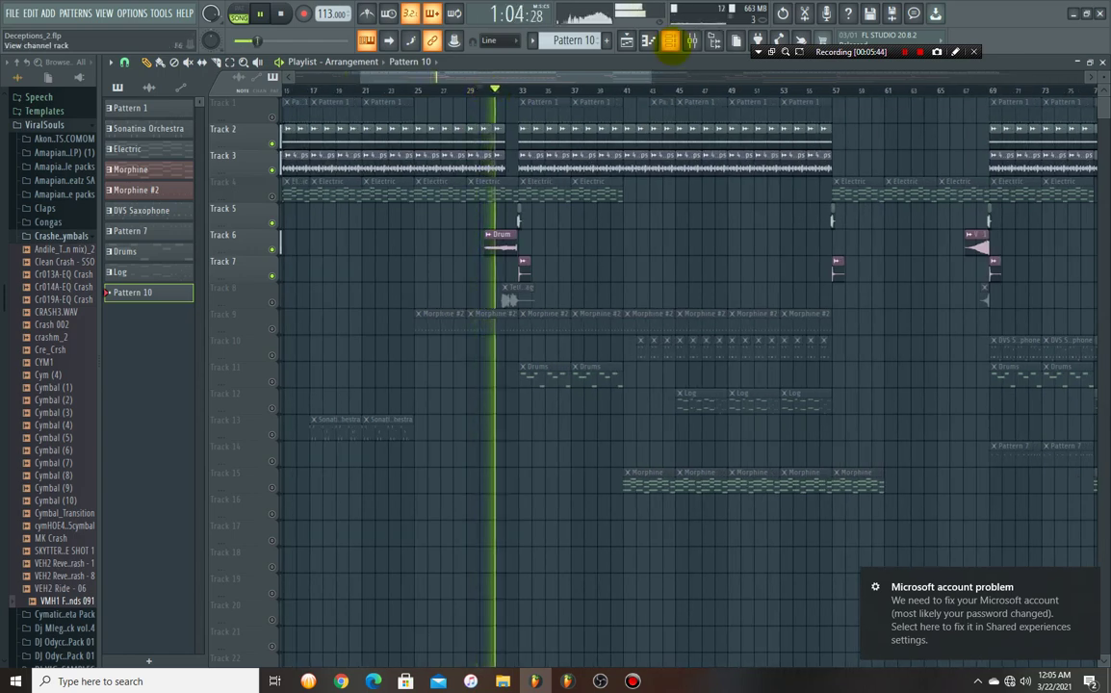
# Lower the volumes of the Drum and Vigro Deep (2) mixer tracks and send both to Insert 27.
pyautogui.press('F9')
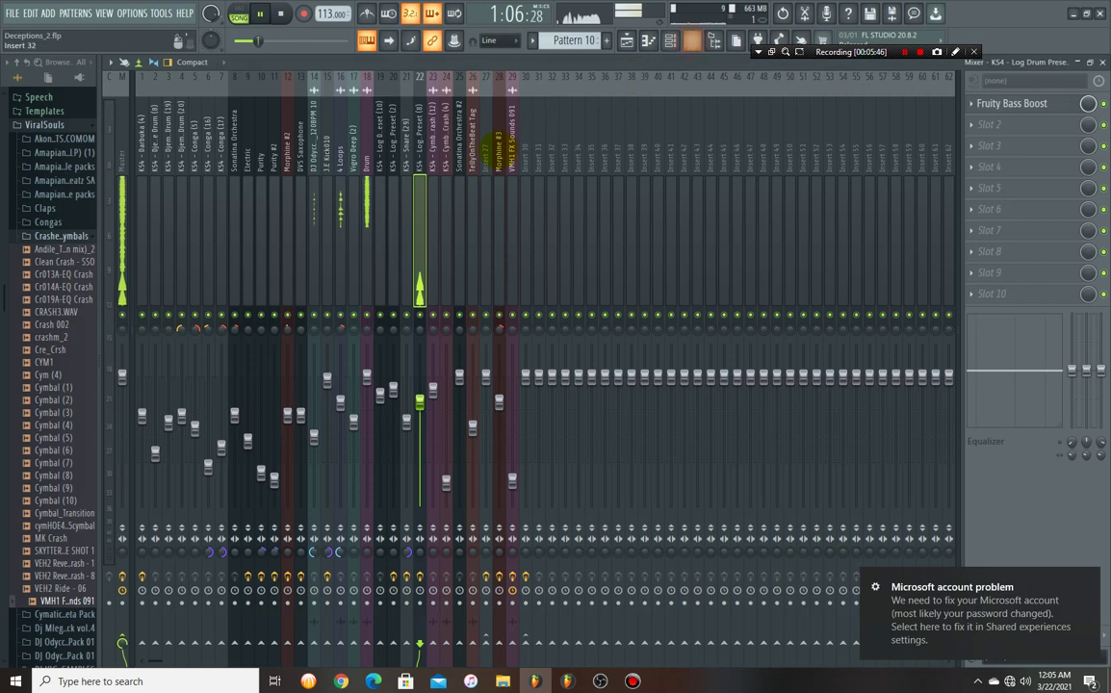
pyautogui.click(367, 219)
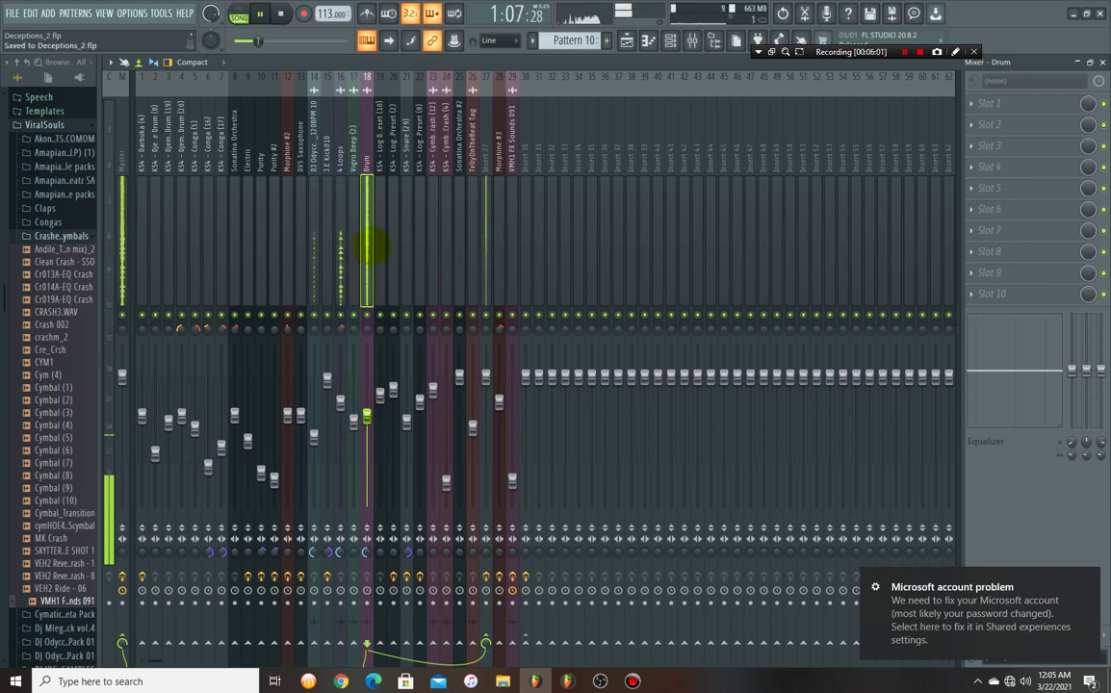
pyautogui.click(352, 242)
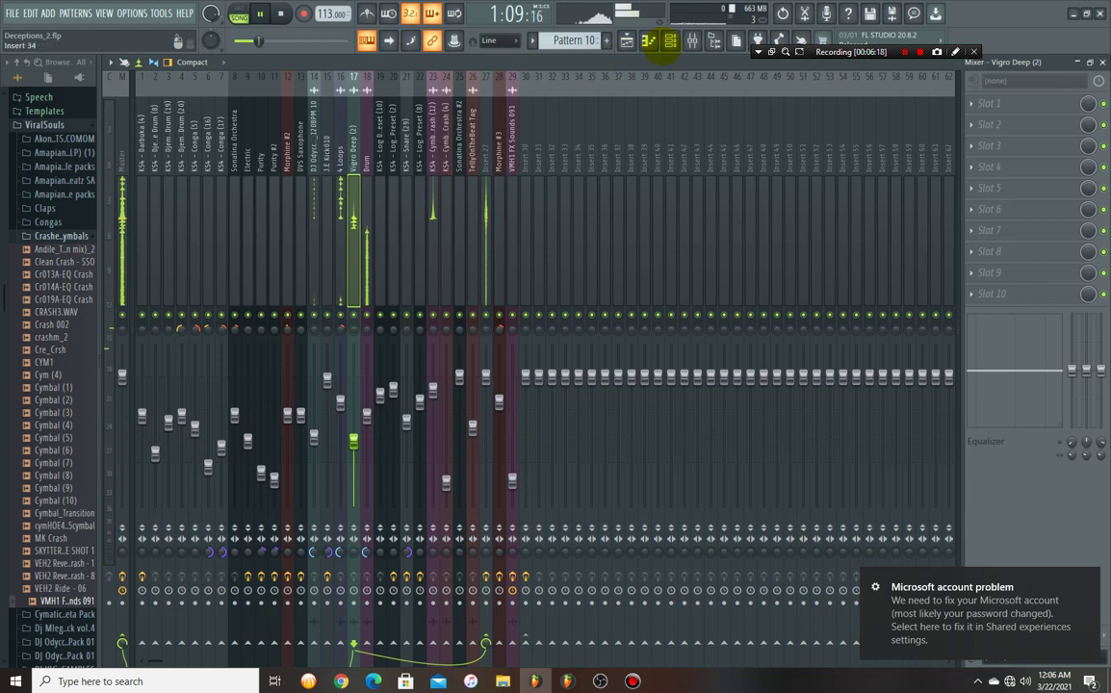
# Solo Track 8 in the playlist and listen to the TellyOnTheBeat Tag clip from about bar 30.
pyautogui.click(626, 41)
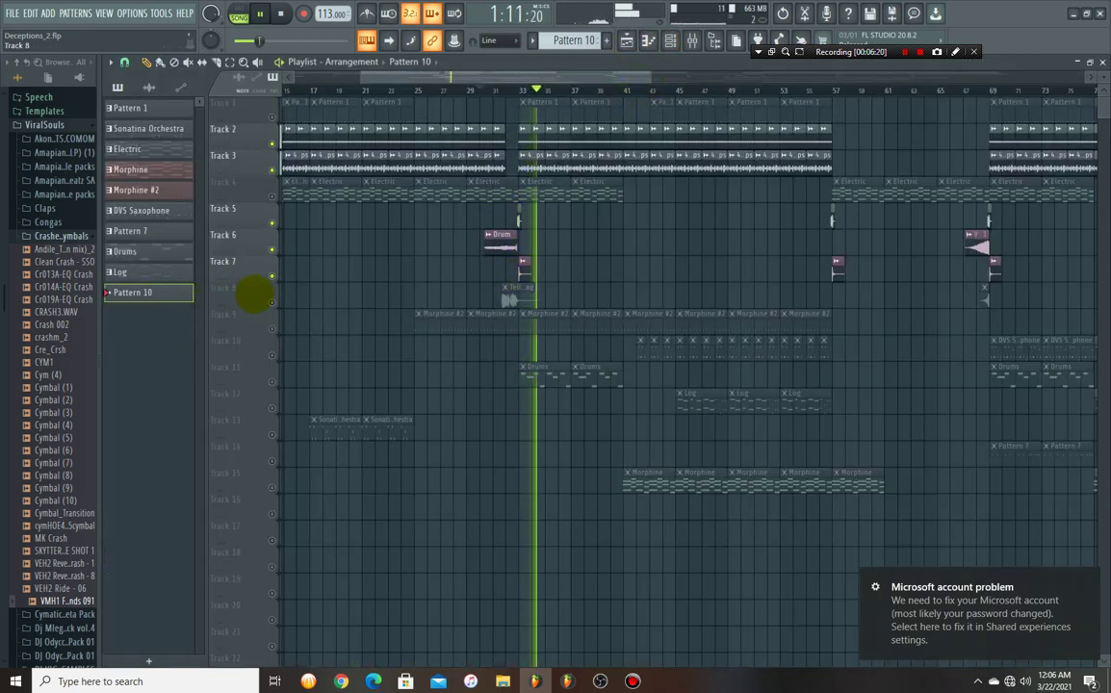
pyautogui.click(270, 302)
pyautogui.rightClick(270, 302)
pyautogui.click(476, 90)
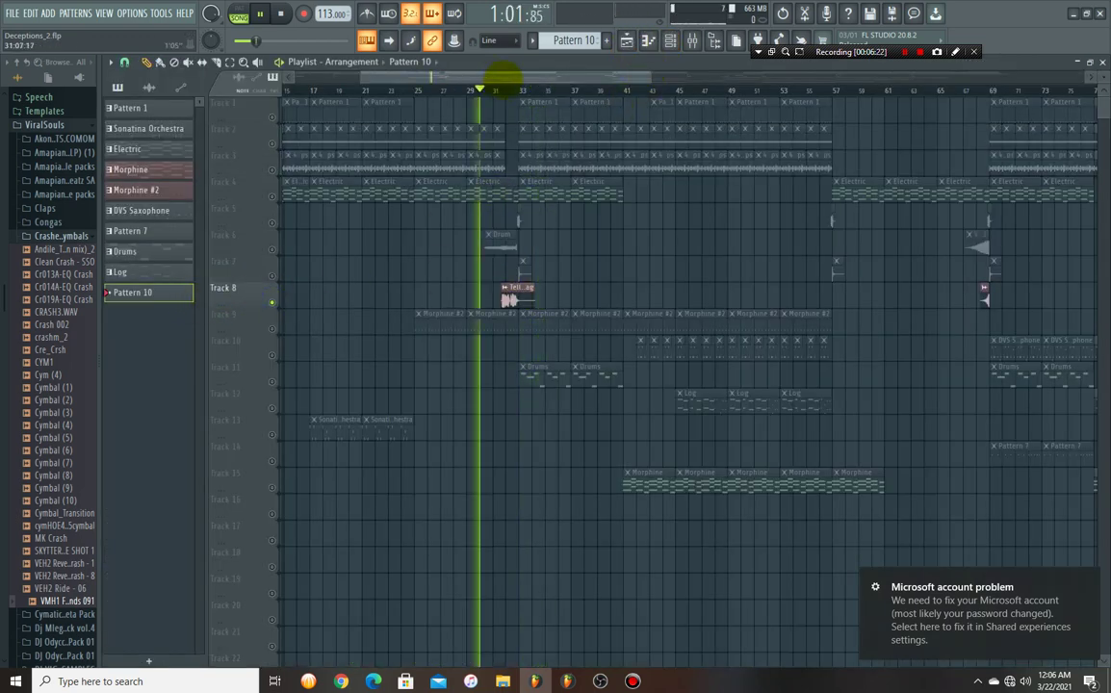
pyautogui.scroll(4, 492, 93)
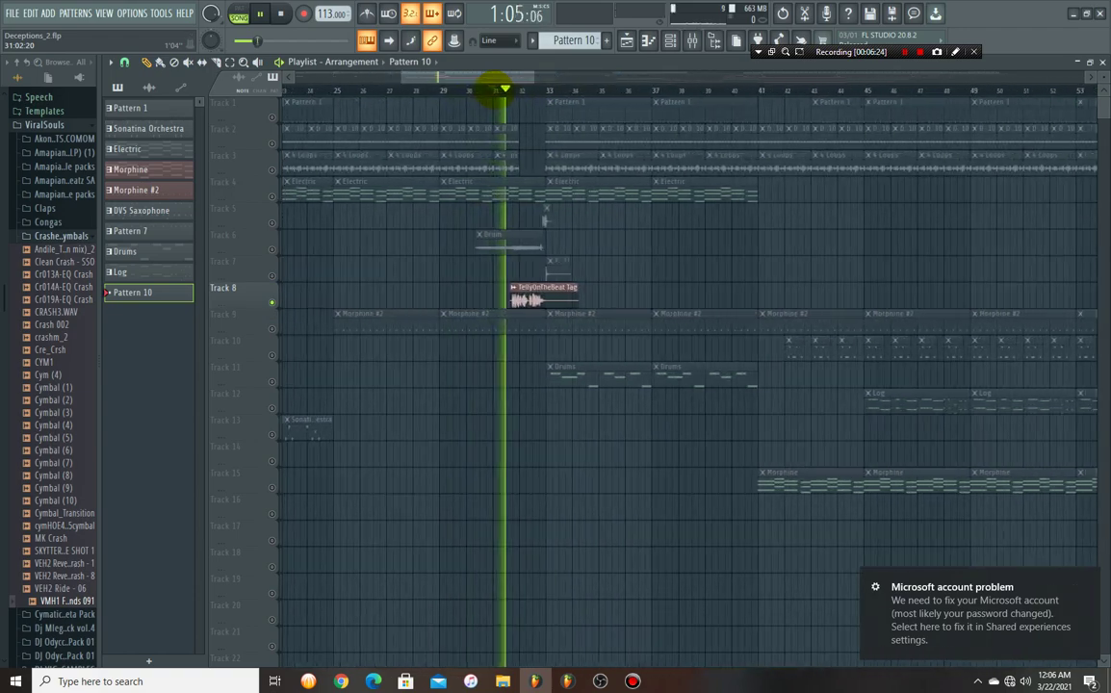
pyautogui.scroll(-4, 492, 93)
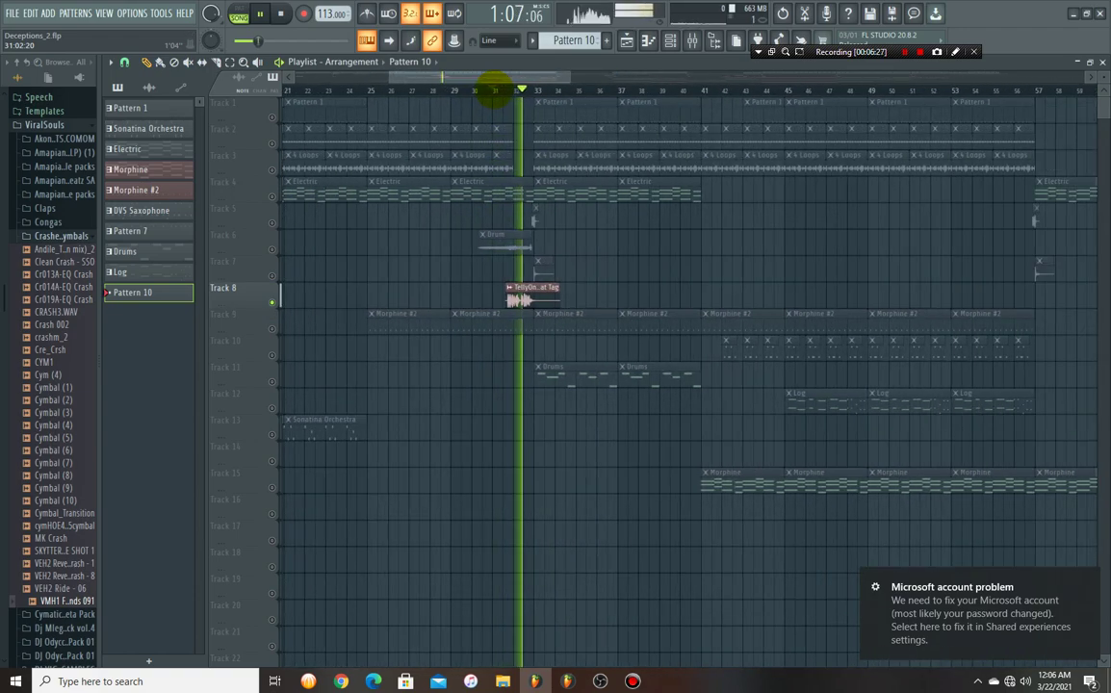
# Solo Track 6 in the playlist and play its VMH1 FX Sounds 091 clip from about bar 67.
pyautogui.scroll(-5, 492, 93)
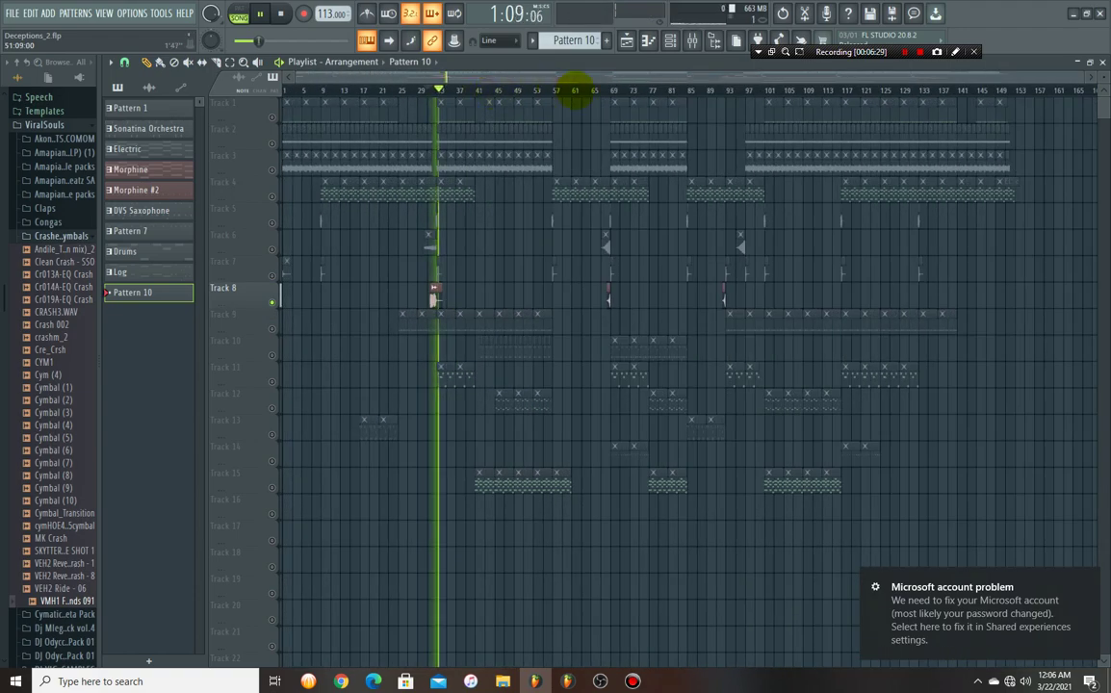
pyautogui.scroll(8, 614, 85)
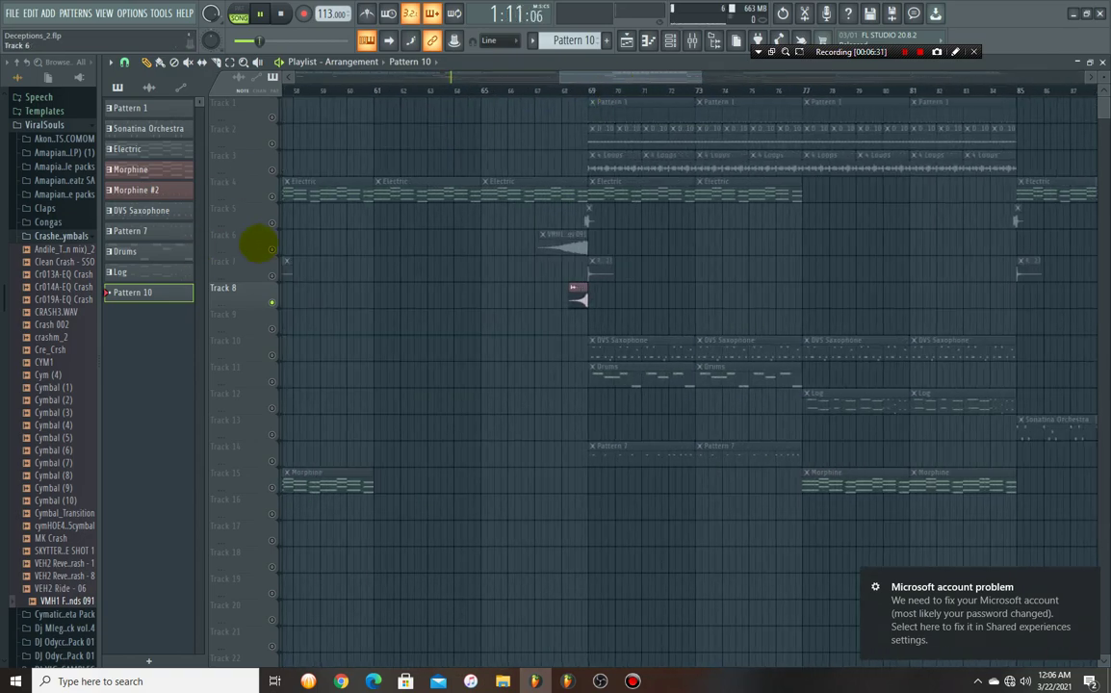
pyautogui.rightClick(271, 248)
pyautogui.rightClick(272, 248)
pyautogui.rightClick(271, 248)
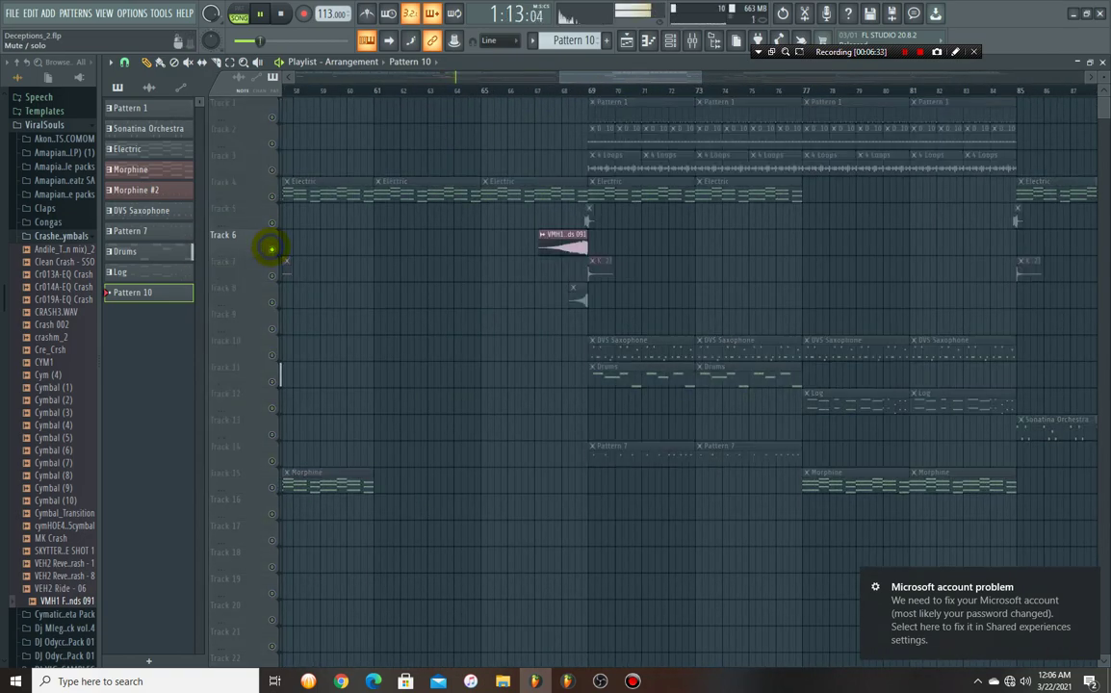
pyautogui.click(538, 90)
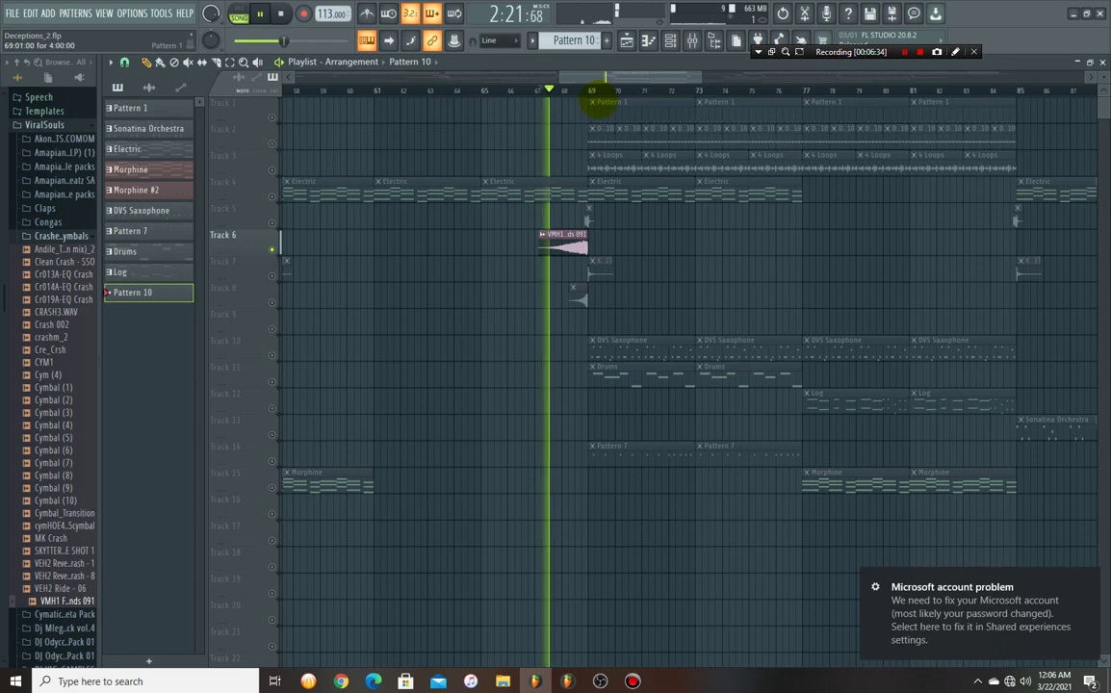
# Check the Gross Beat effect on the VMH1 FX Sounds 091 mixer track.
pyautogui.click(690, 42)
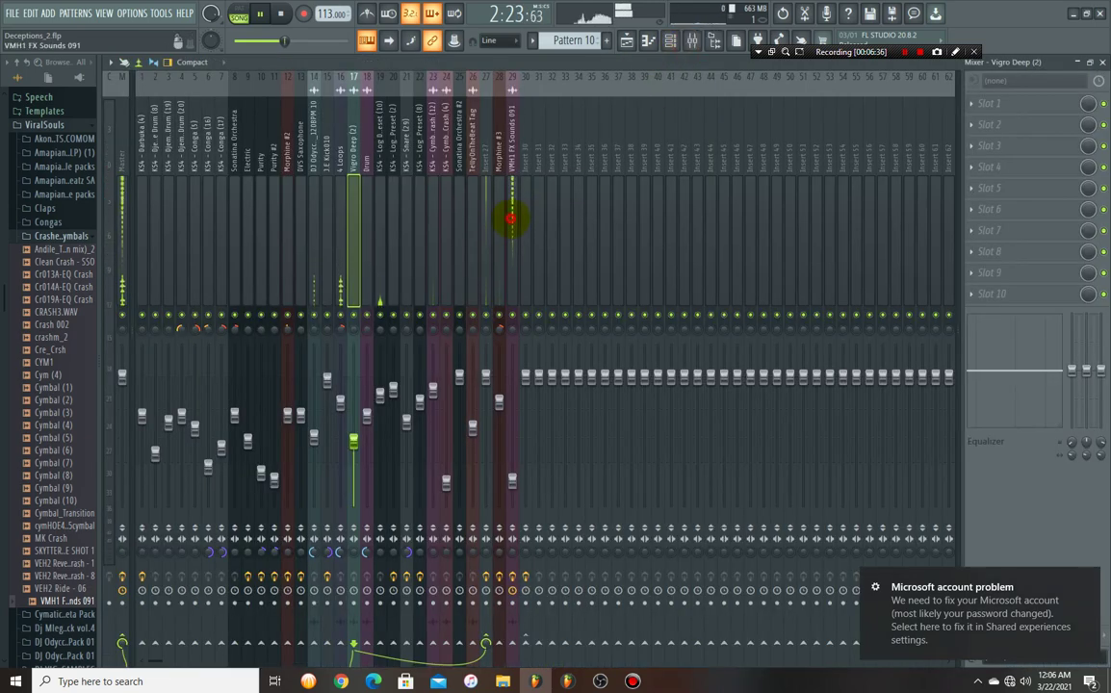
pyautogui.click(511, 219)
pyautogui.click(996, 103)
pyautogui.click(996, 103)
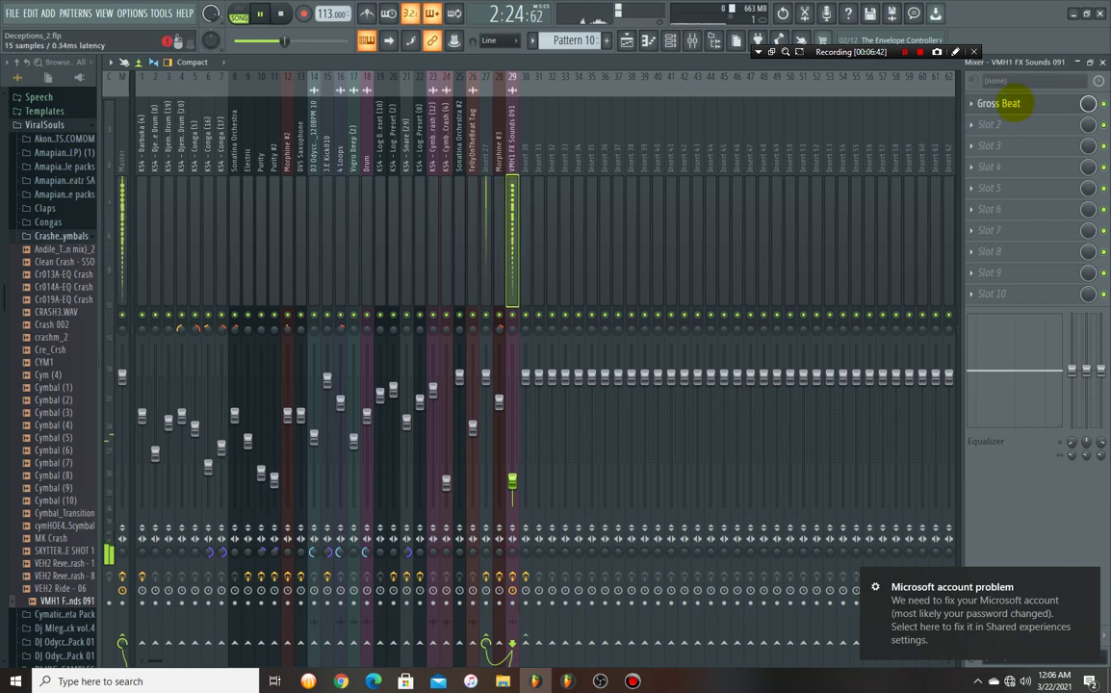
# Move Gross Beat to slot 2 on the VMH1 FX Sounds 091 track and add Fruity Parametric EQ 2 above it with the lows cut.
pyautogui.moveTo(998, 103); pyautogui.dragTo(998, 125)
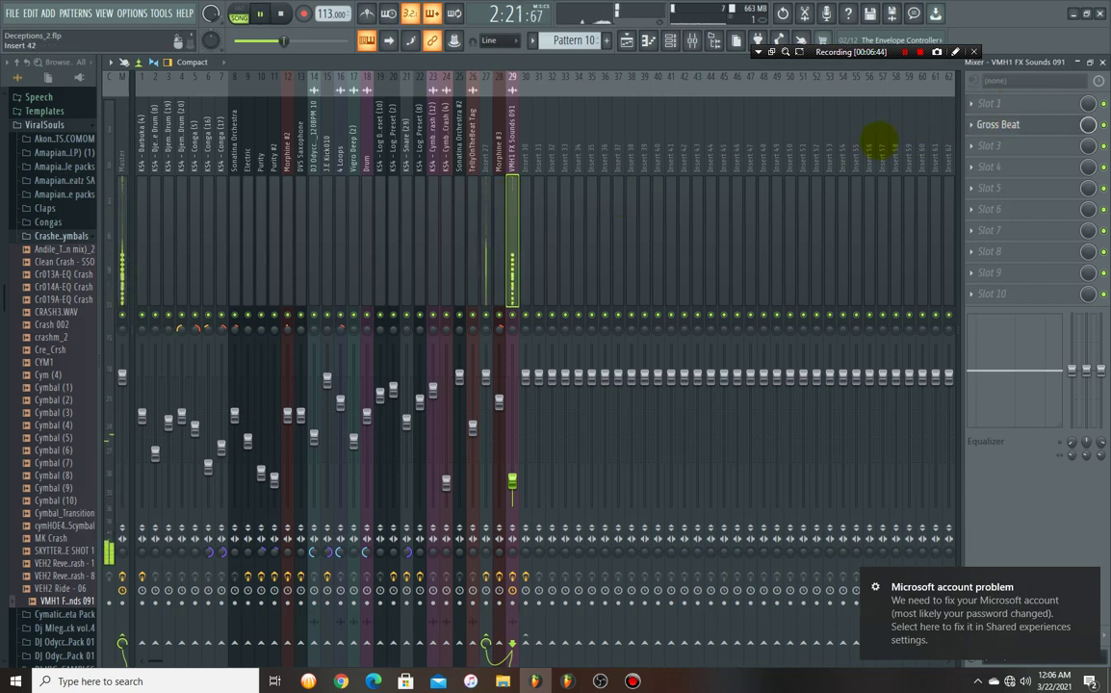
pyautogui.click(989, 103)
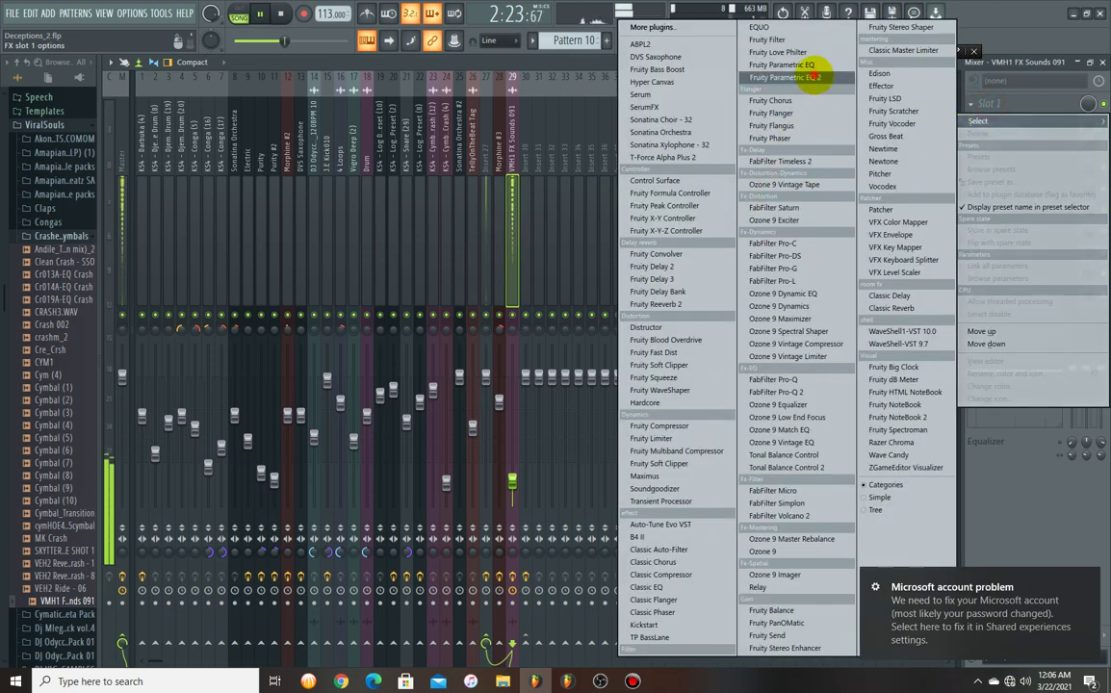
pyautogui.click(814, 74)
pyautogui.moveTo(173, 227); pyautogui.dragTo(239, 285)
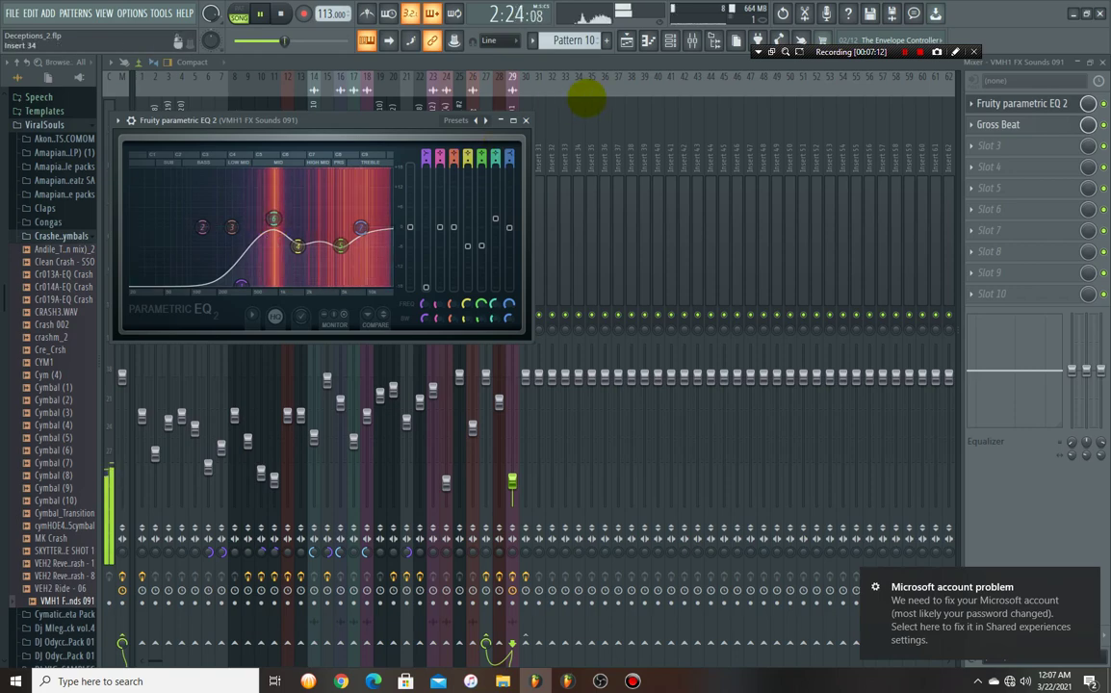
# Turn off the Track 6 solo in the playlist so every track is active, and play the arrangement from the start.
pyautogui.press('F5')
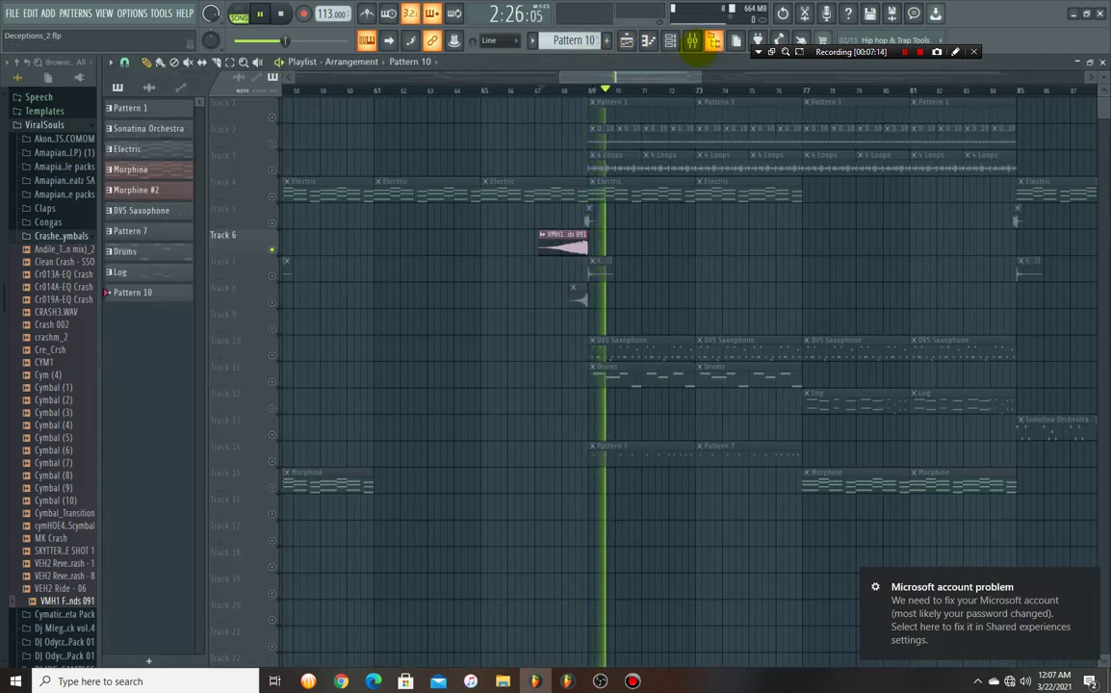
pyautogui.click(691, 40)
pyautogui.click(691, 41)
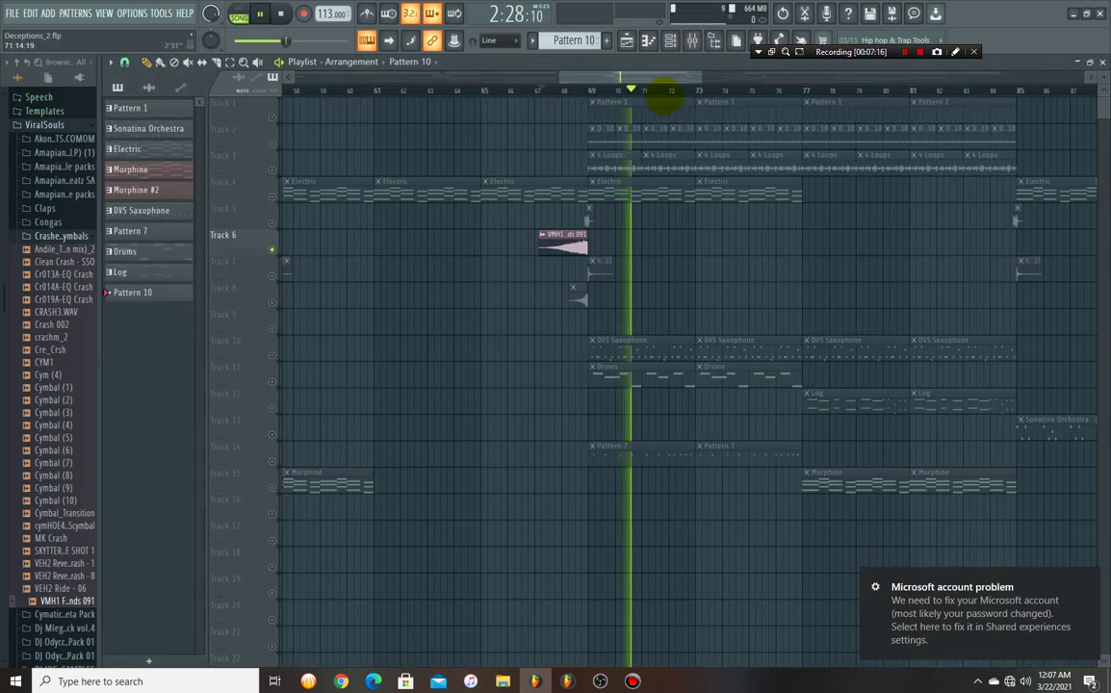
pyautogui.scroll(-6, 662, 94)
pyautogui.scroll(2, 662, 94)
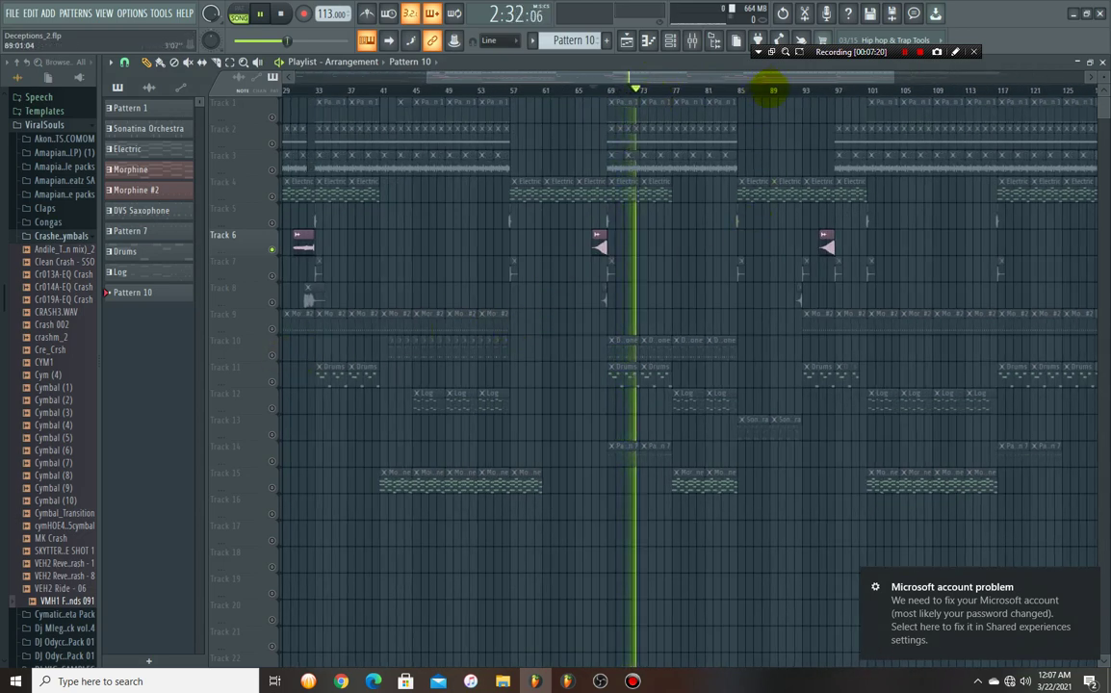
pyautogui.scroll(-2, 771, 93)
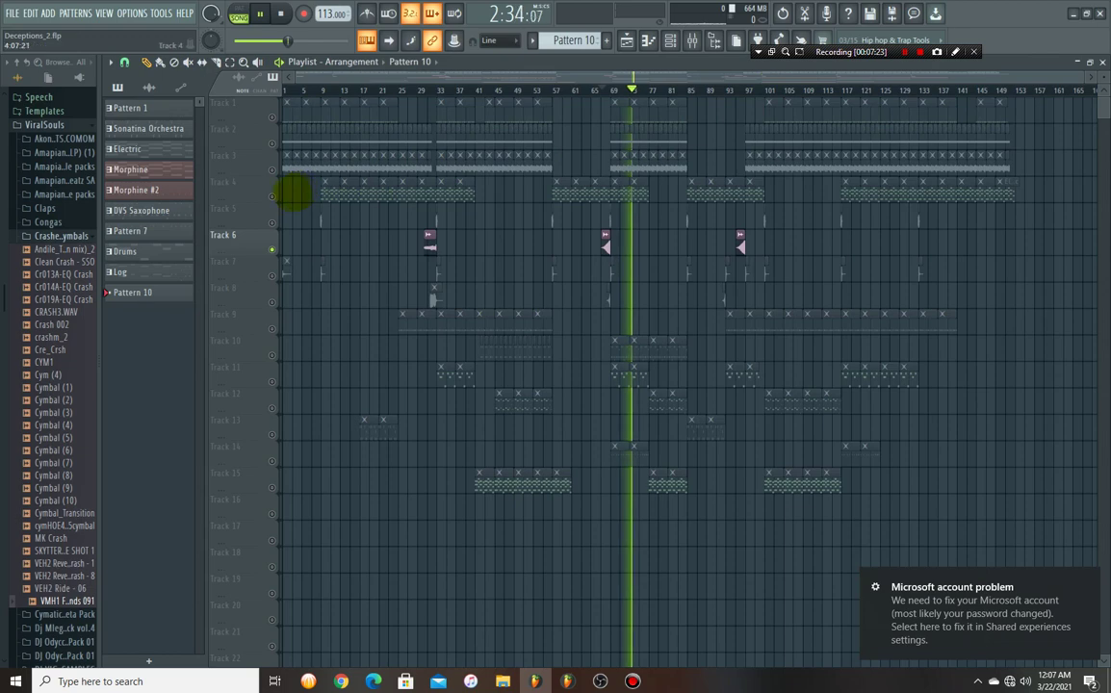
pyautogui.press('space')
pyautogui.click(272, 116)
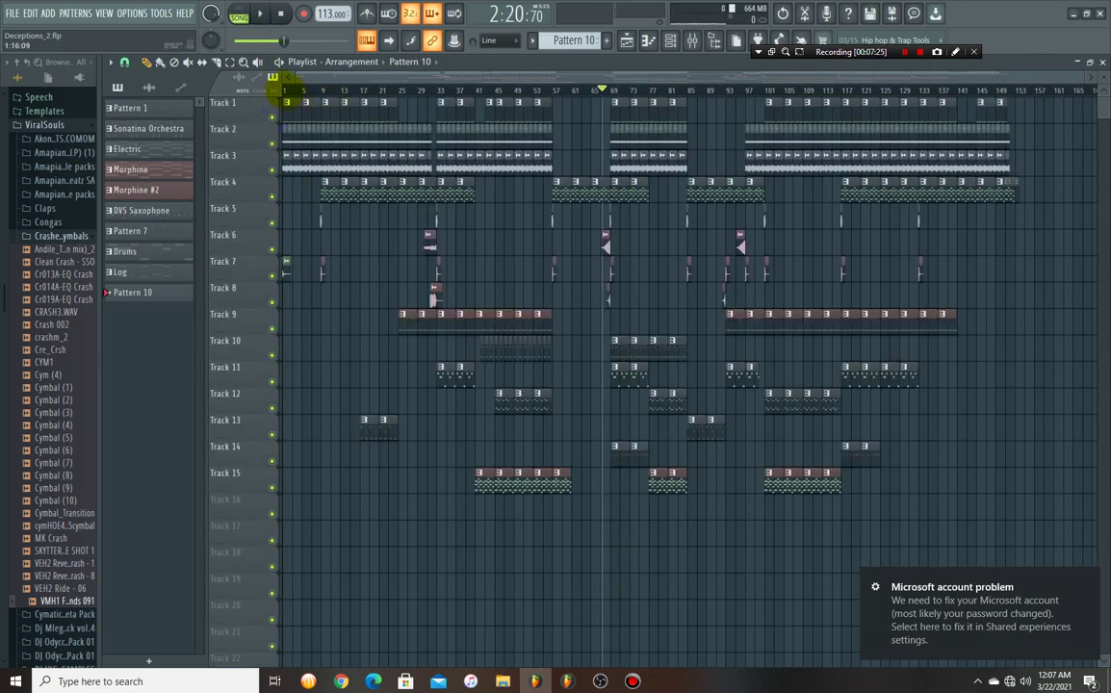
pyautogui.click(281, 14)
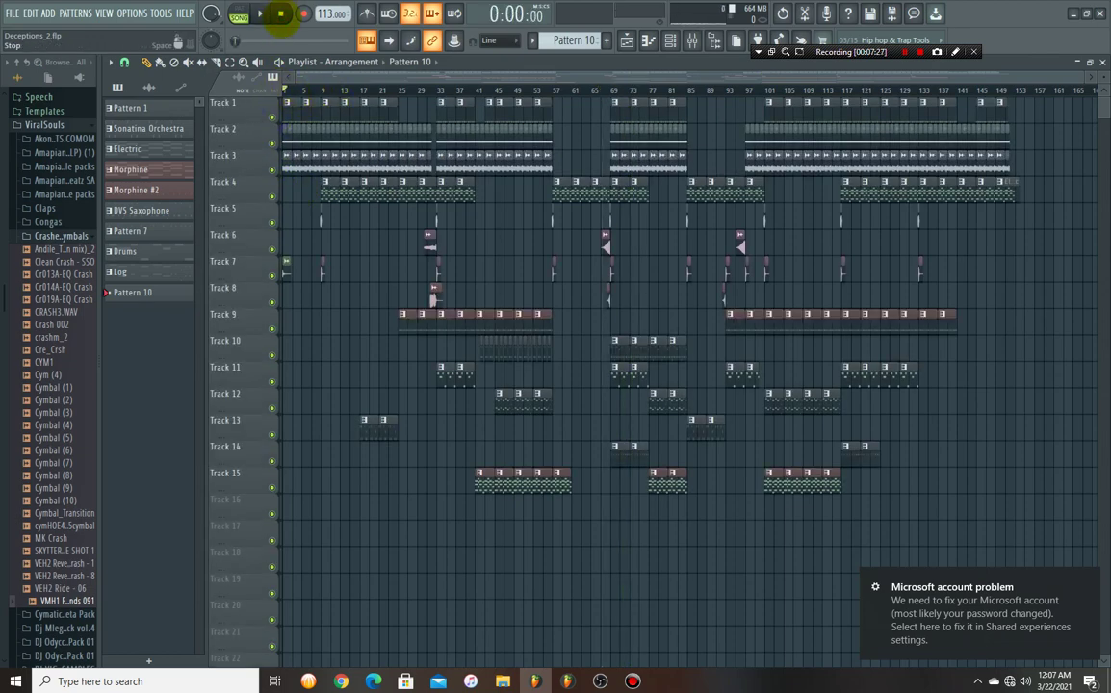
pyautogui.press('space')
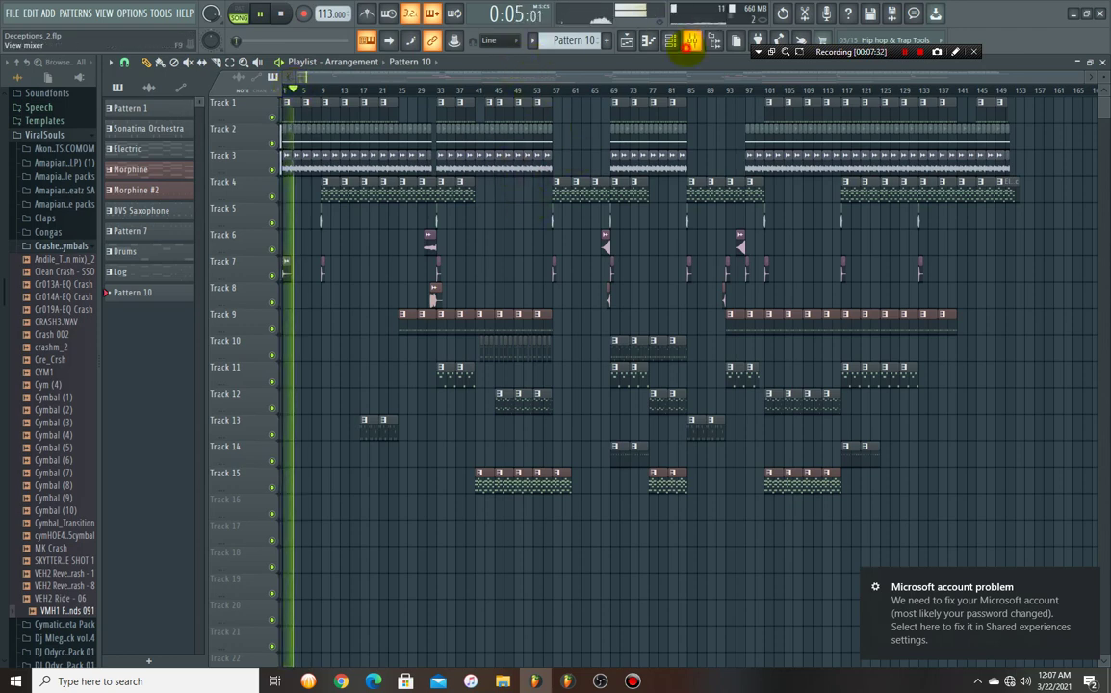
# Inspect the FabFilter Pro-Q and Fruity Limiter effects on the Master mixer track.
pyautogui.click(691, 39)
pyautogui.click(116, 157)
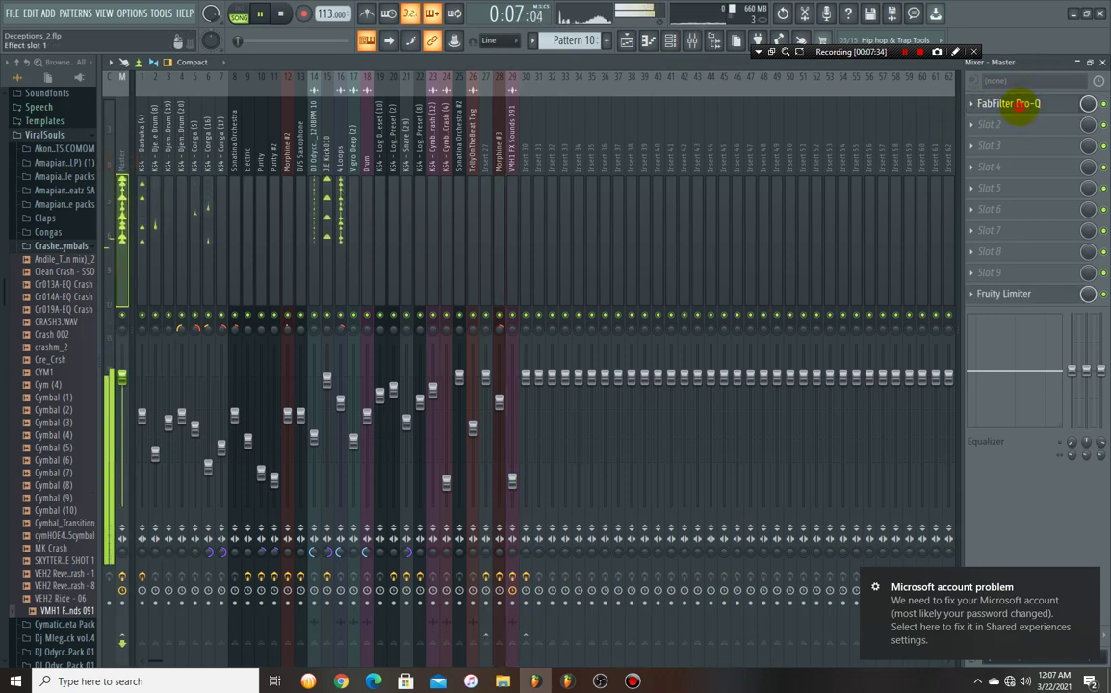
pyautogui.click(1015, 104)
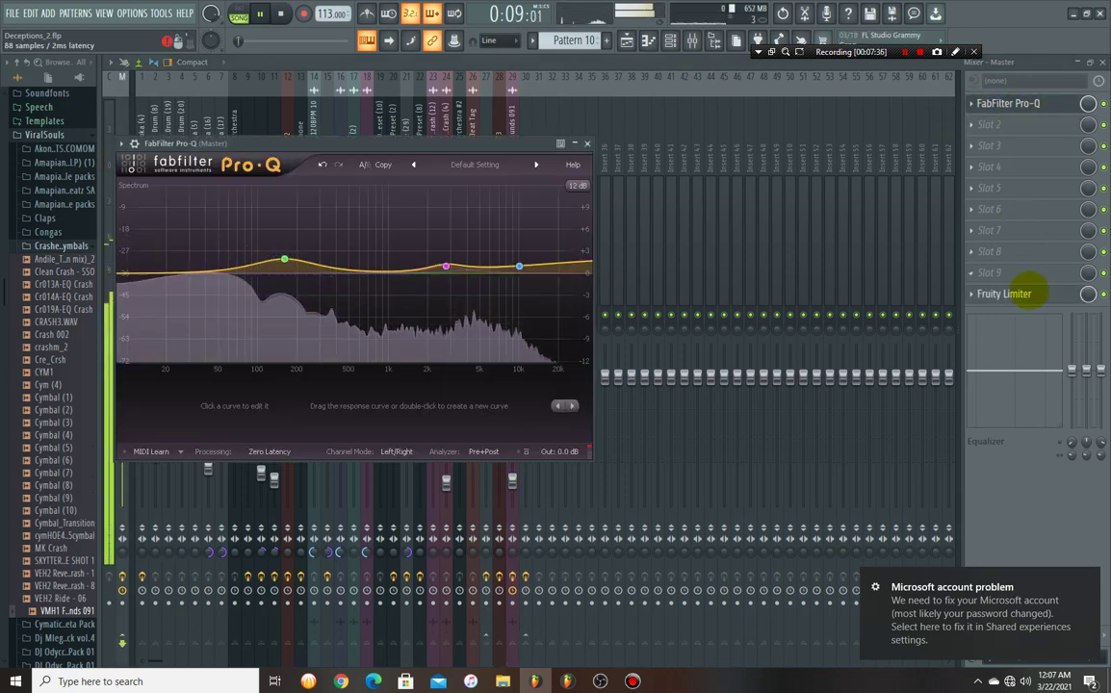
pyautogui.click(1024, 292)
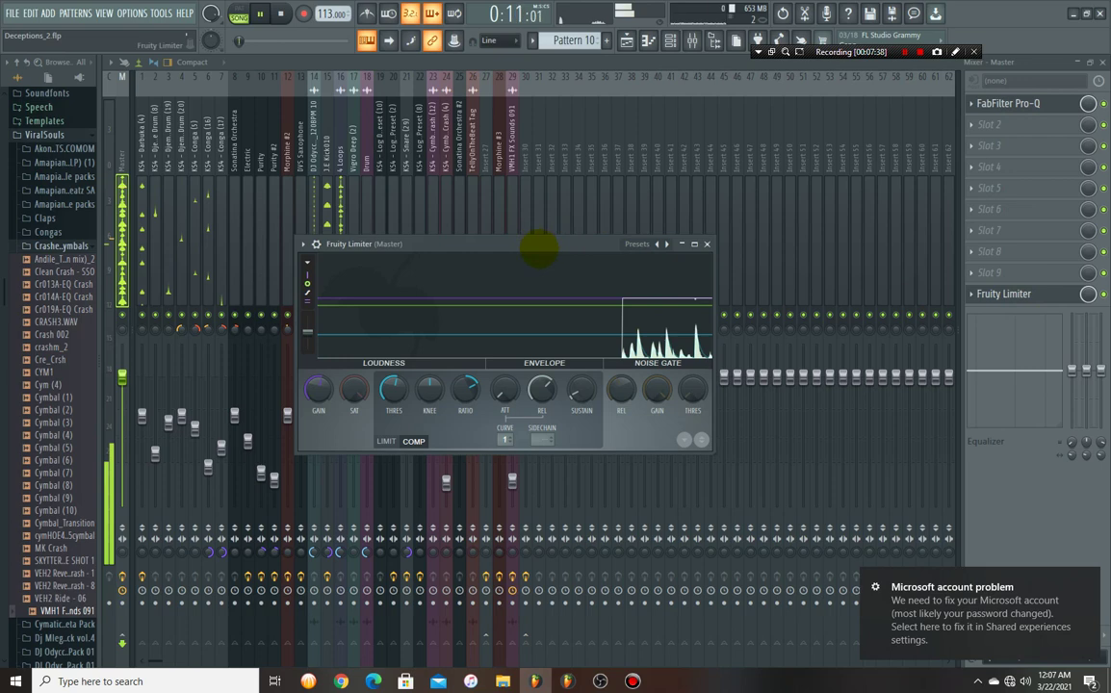
pyautogui.click(320, 389)
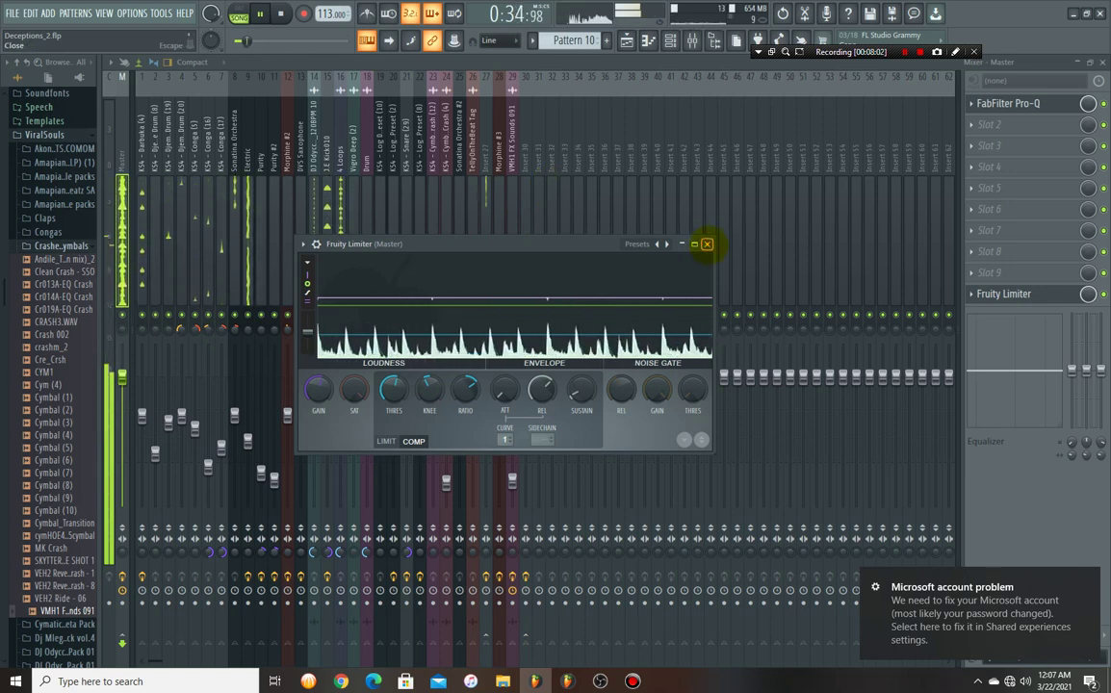
pyautogui.click(706, 244)
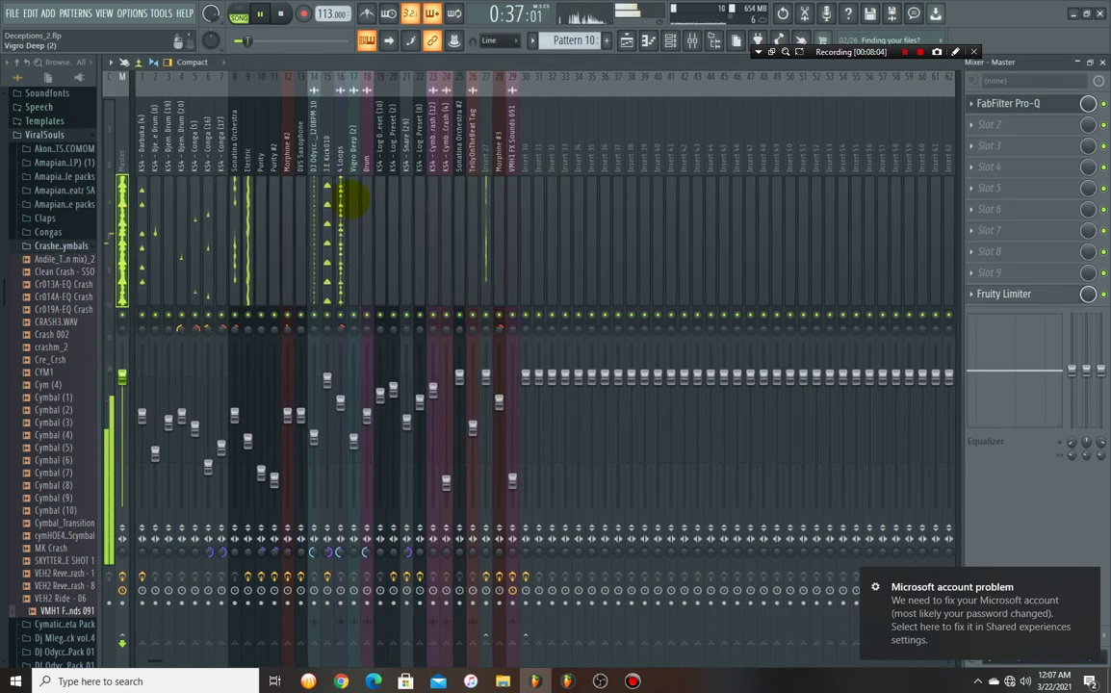
# Play the arrangement from about bar 69 in the playlist, and restart it from the beginning.
pyautogui.click(625, 40)
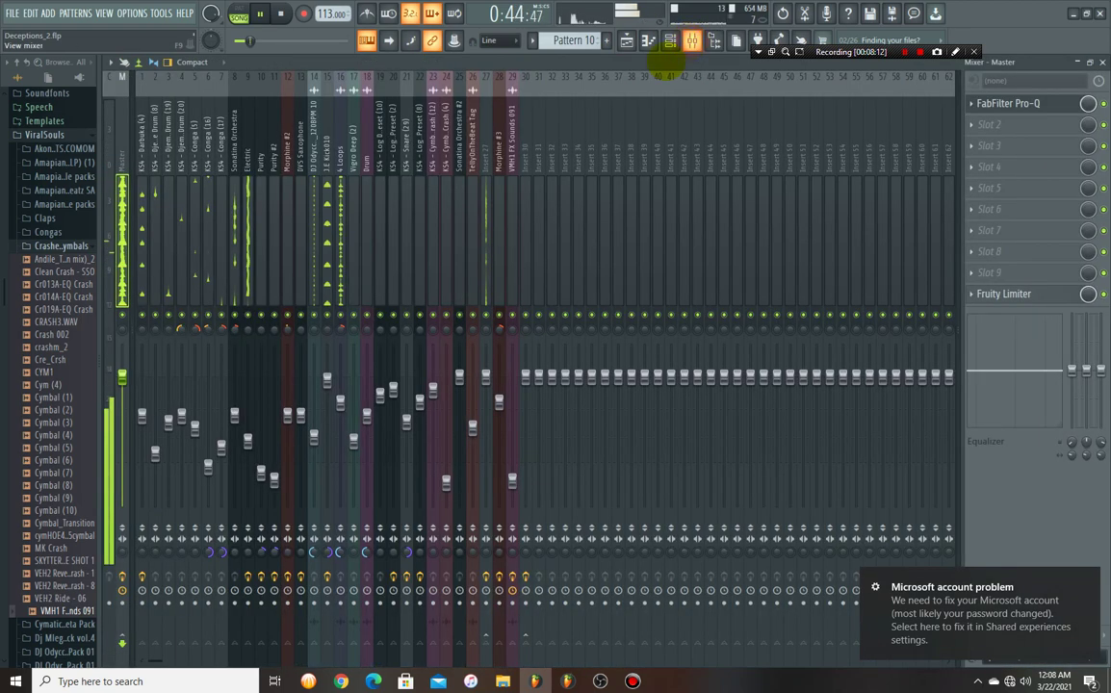
pyautogui.click(670, 41)
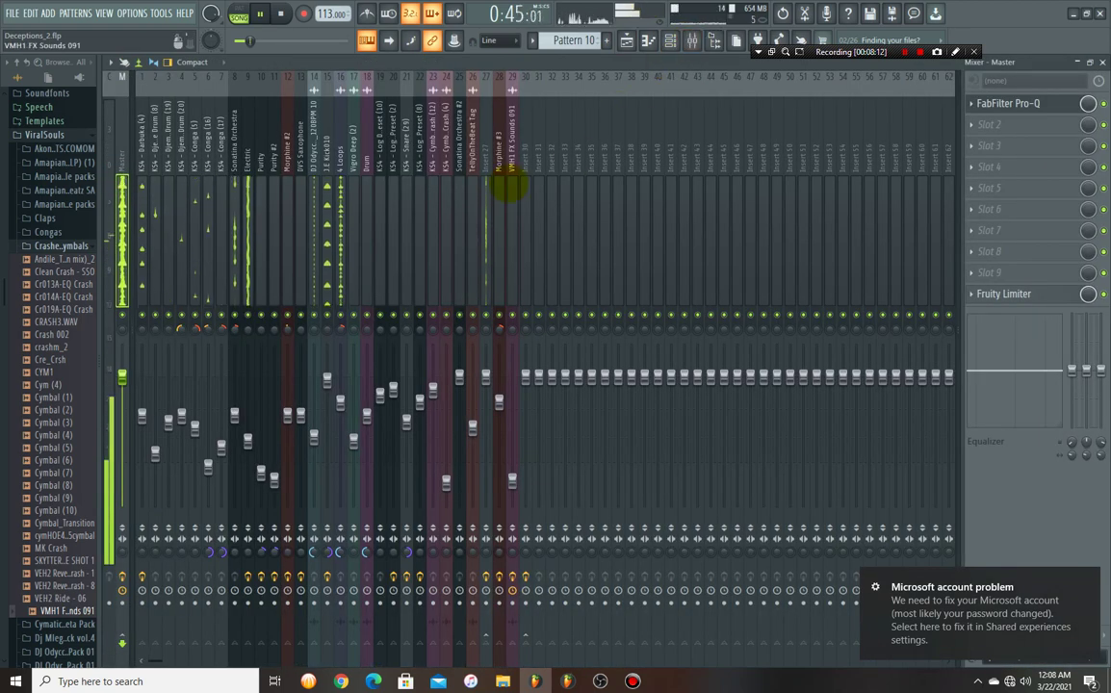
pyautogui.press('F5')
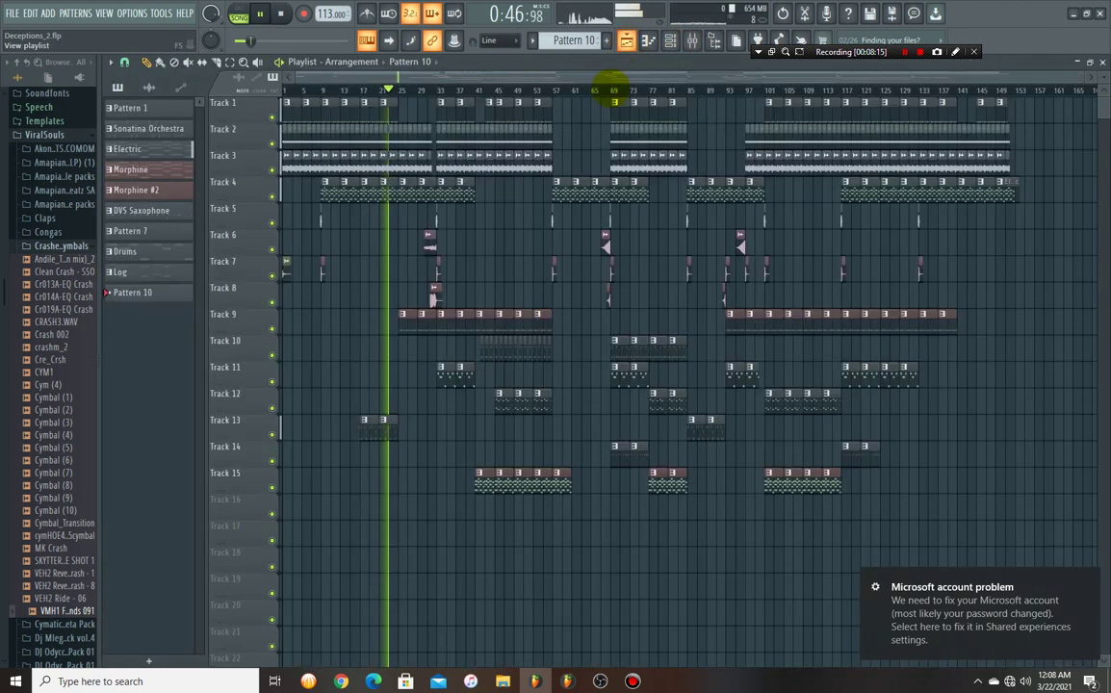
pyautogui.click(613, 84)
pyautogui.click(281, 13)
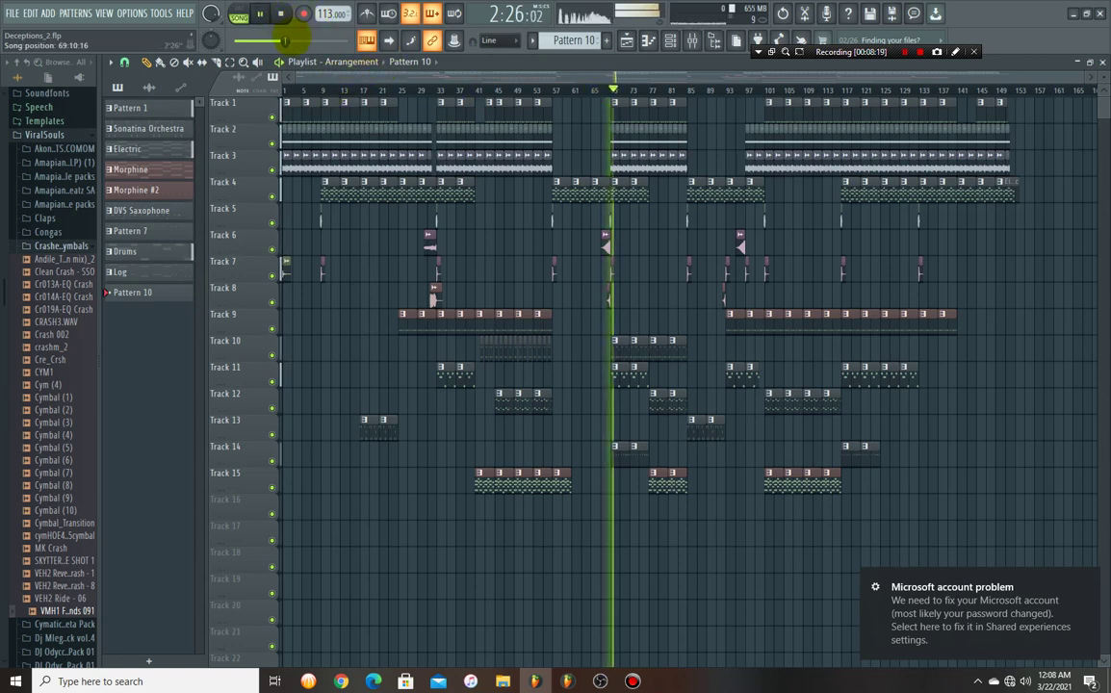
pyautogui.click(281, 15)
pyautogui.press('space')
pyautogui.press('space')
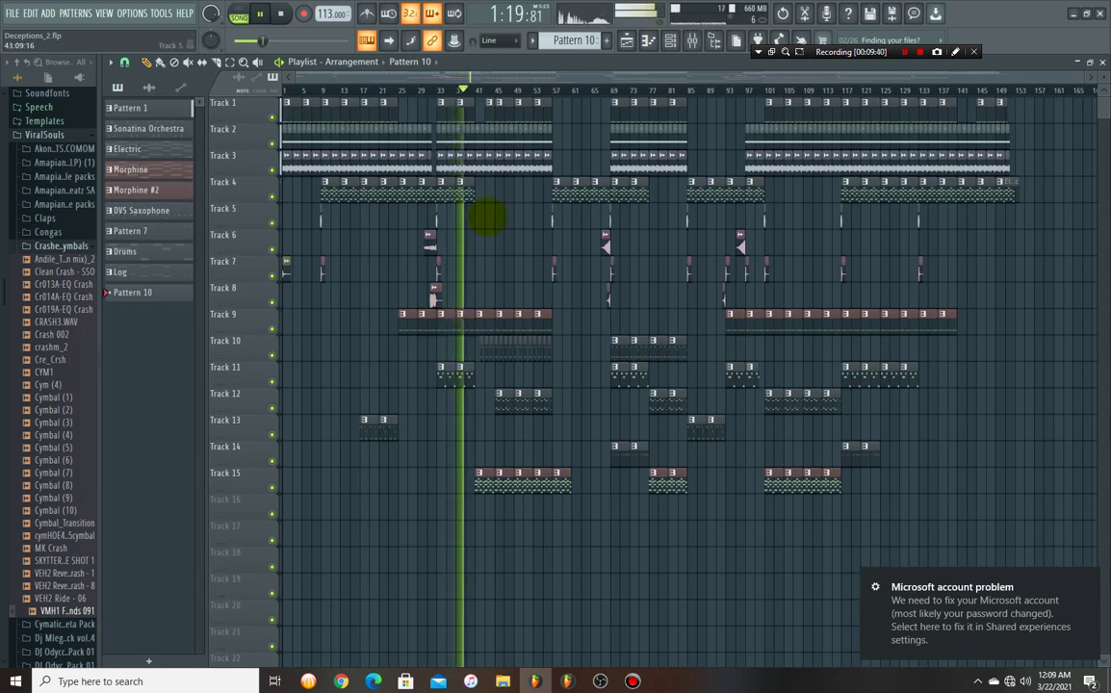
# Watch the J.E Kick010 track and the mixer levels during playback, and return to the playlist.
pyautogui.scroll(5, 488, 95)
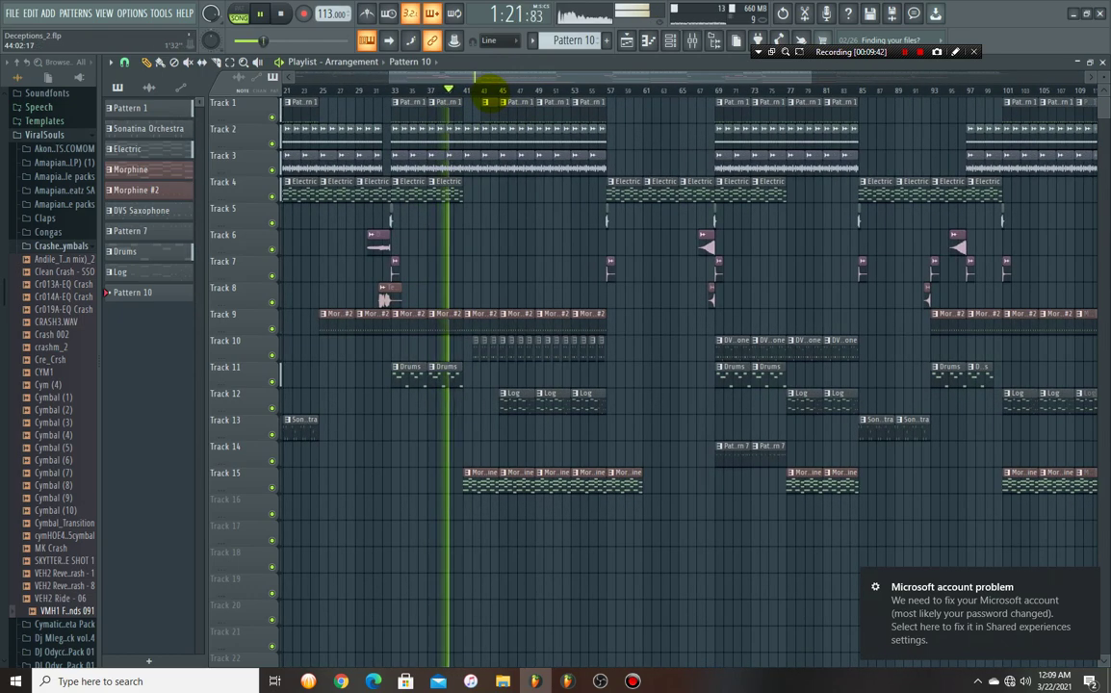
pyautogui.scroll(-5, 488, 98)
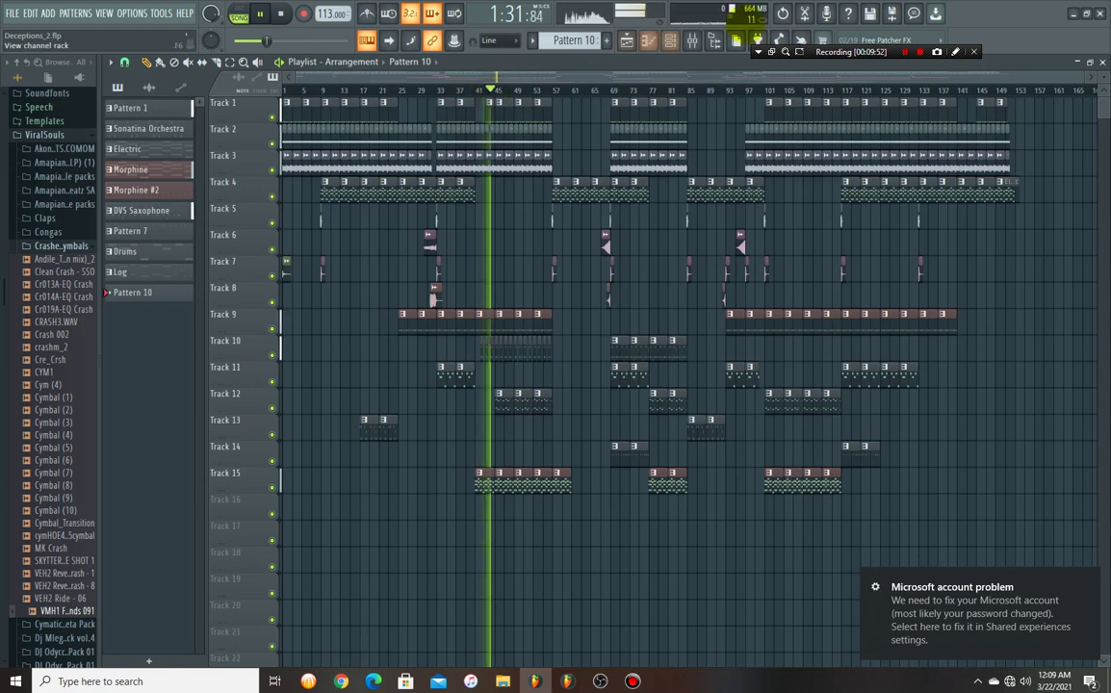
pyautogui.click(692, 40)
pyautogui.click(319, 223)
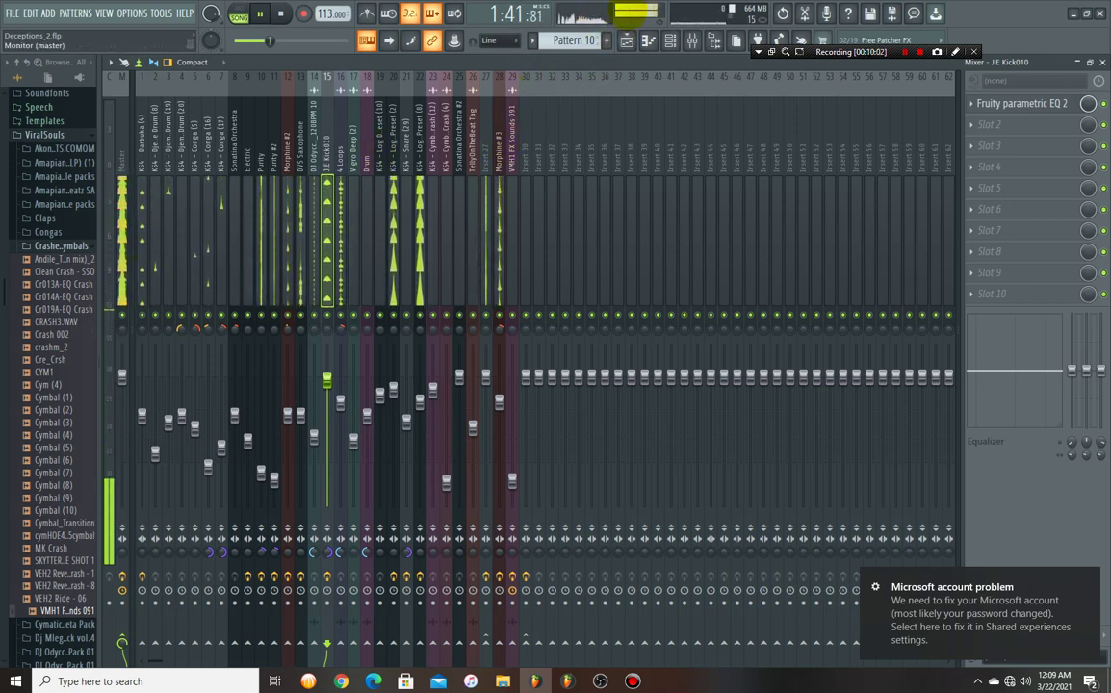
pyautogui.click(625, 40)
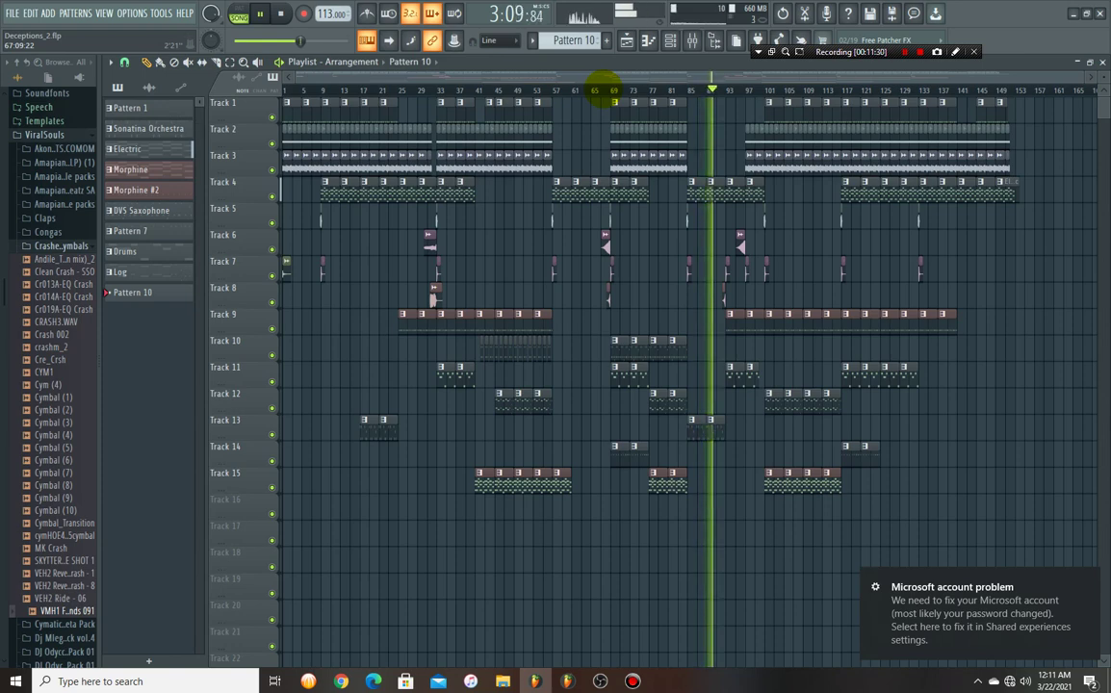
# Group playlist Tracks 6, 7 and 8 under Track 5 and collapse the group.
pyautogui.rightClick(247, 242)
pyautogui.click(296, 362)
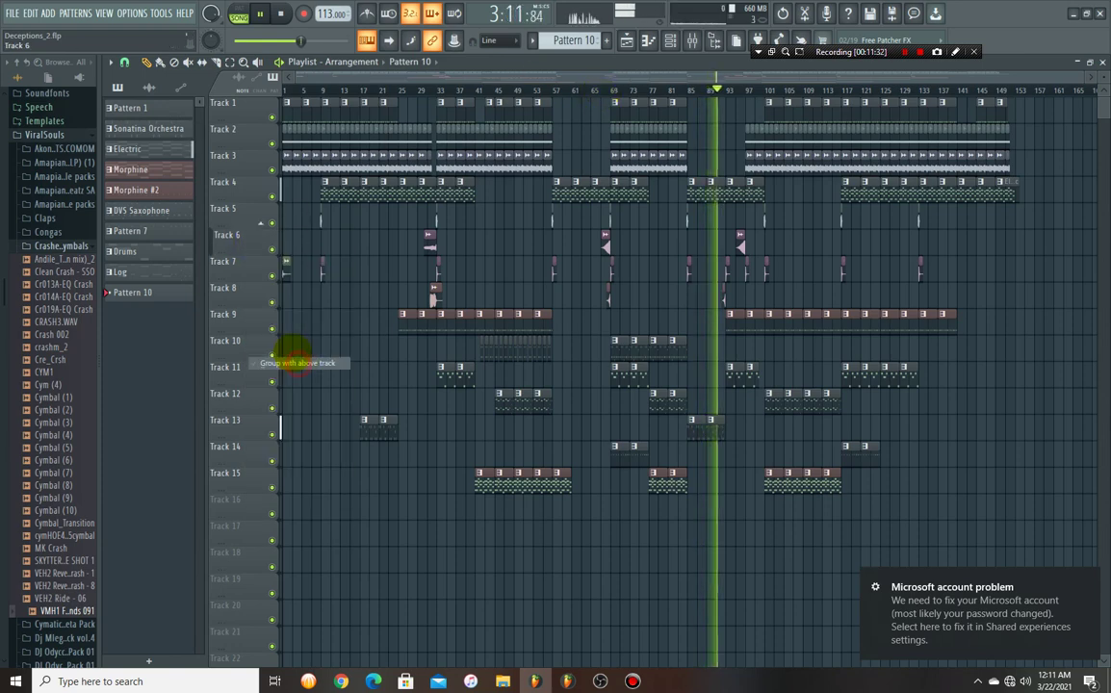
pyautogui.rightClick(247, 264)
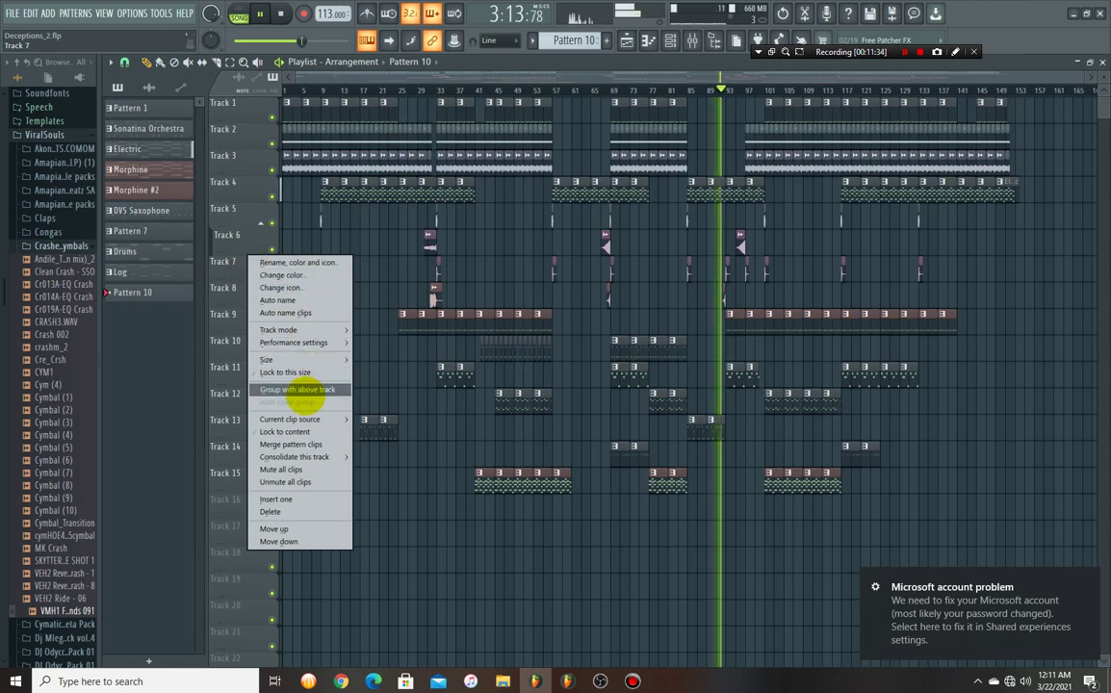
pyautogui.click(297, 389)
pyautogui.rightClick(253, 290)
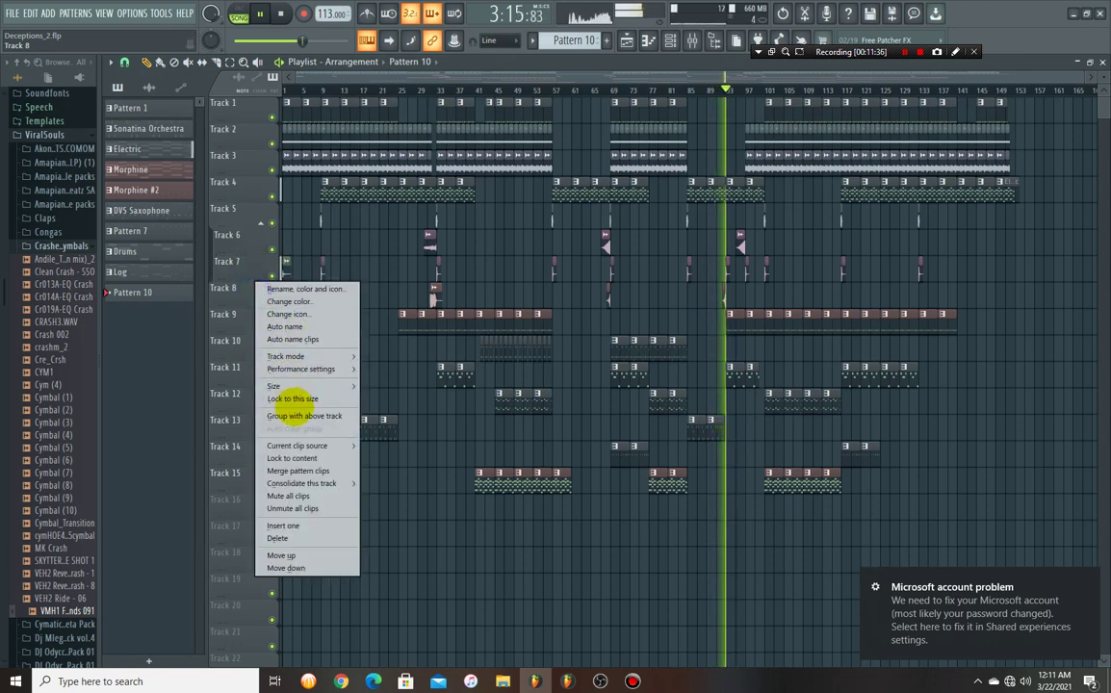
pyautogui.click(294, 412)
pyautogui.click(260, 223)
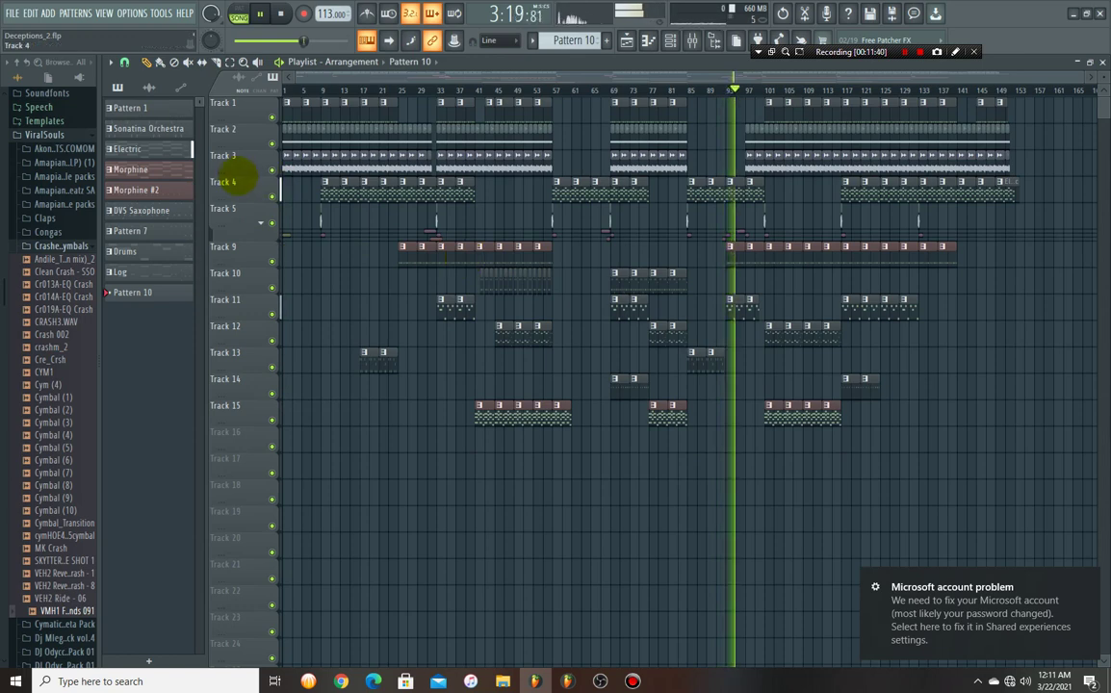
# Group playlist Tracks 2 and 3 under Track 1 and collapse the group.
pyautogui.rightClick(235, 154)
pyautogui.click(285, 283)
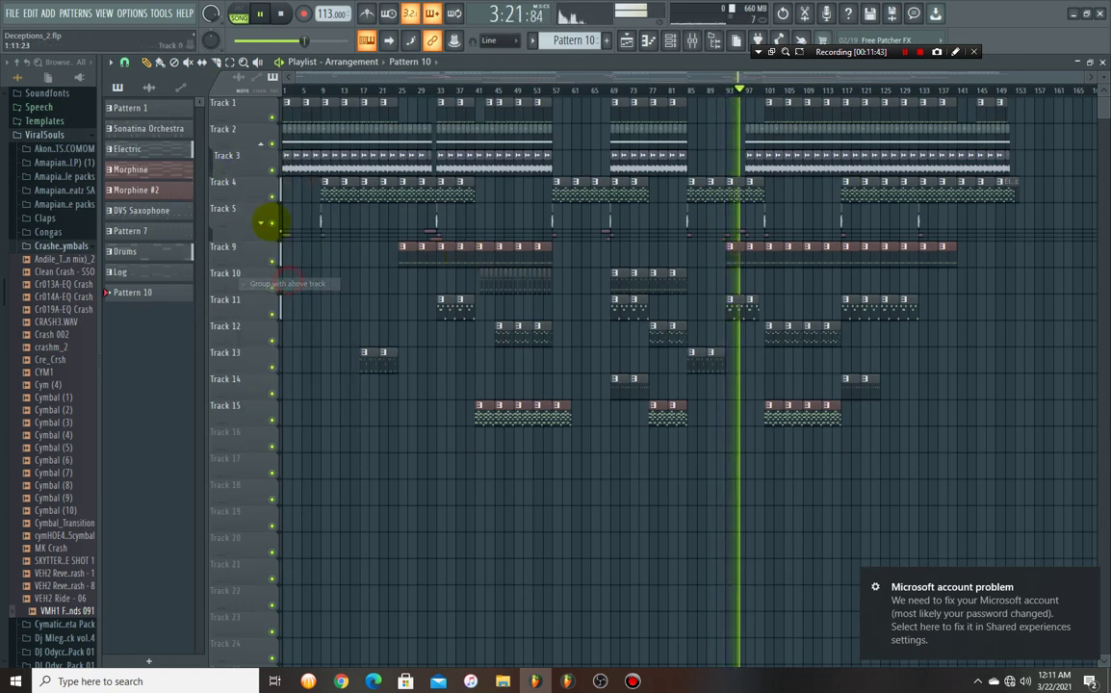
pyautogui.click(260, 143)
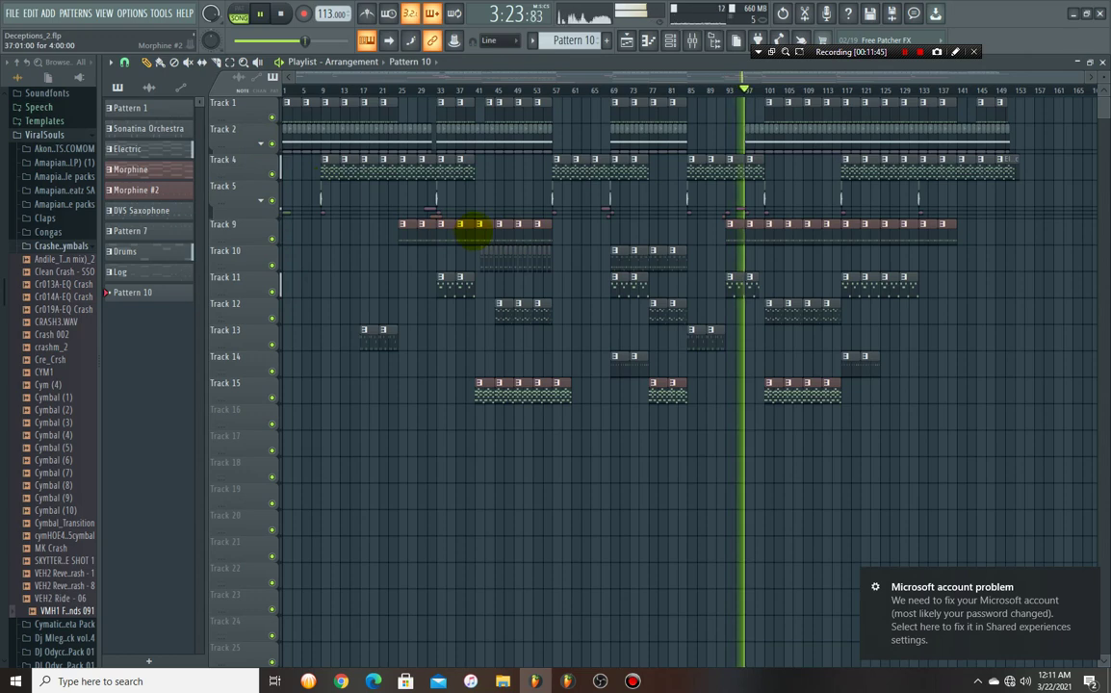
pyautogui.rightClick(246, 126)
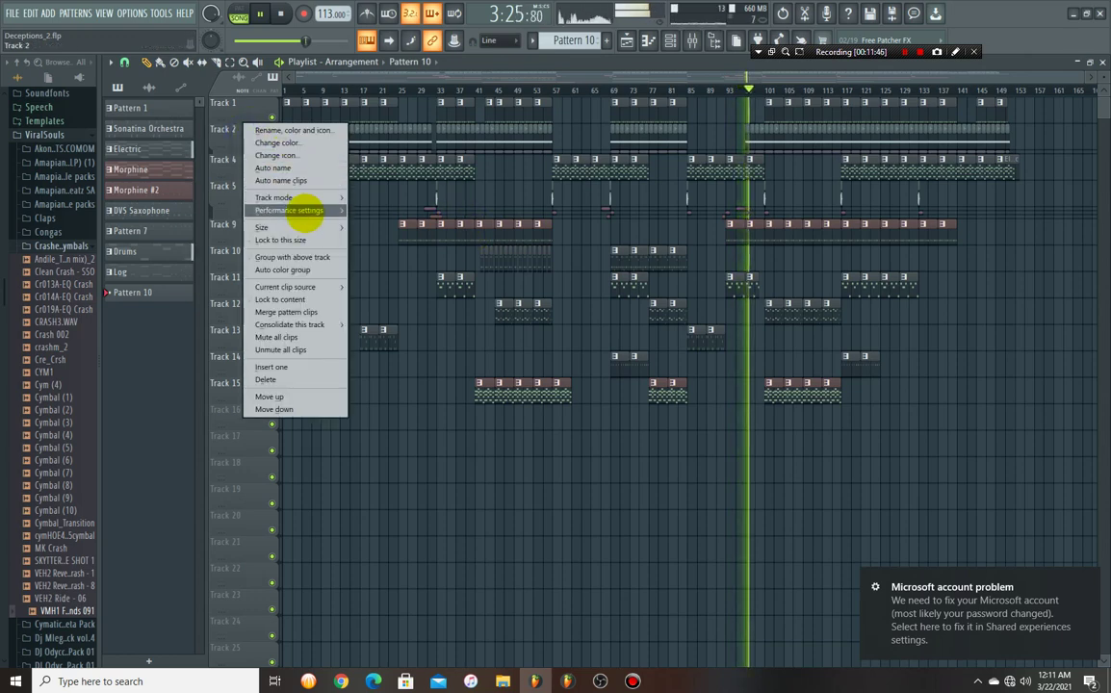
pyautogui.click(288, 257)
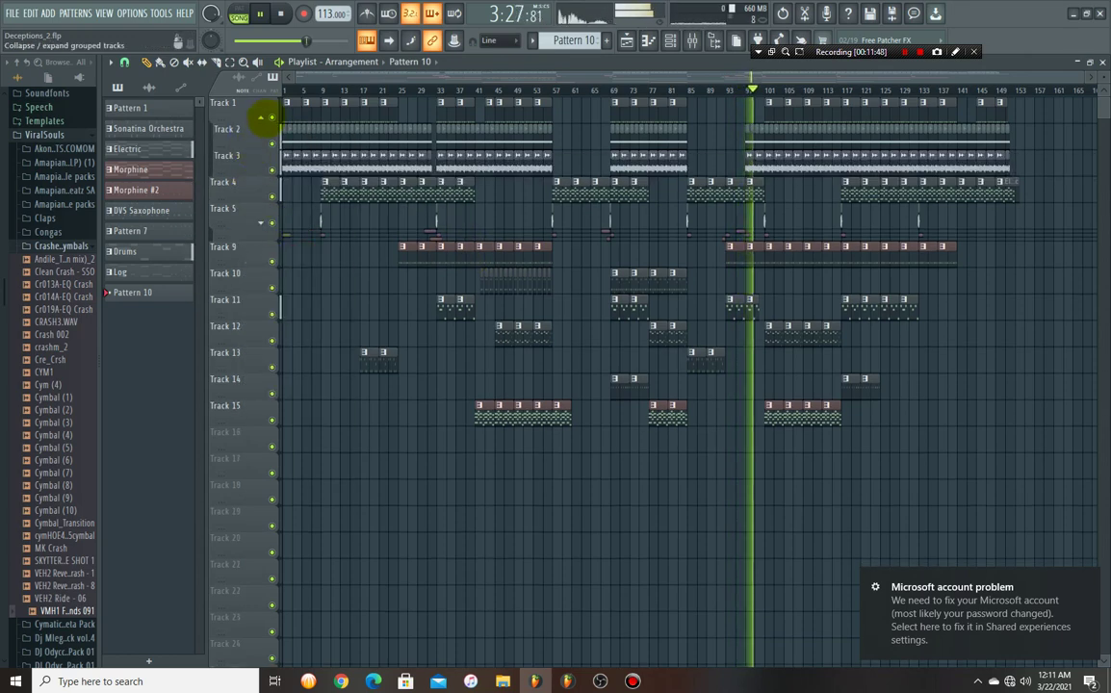
pyautogui.click(262, 116)
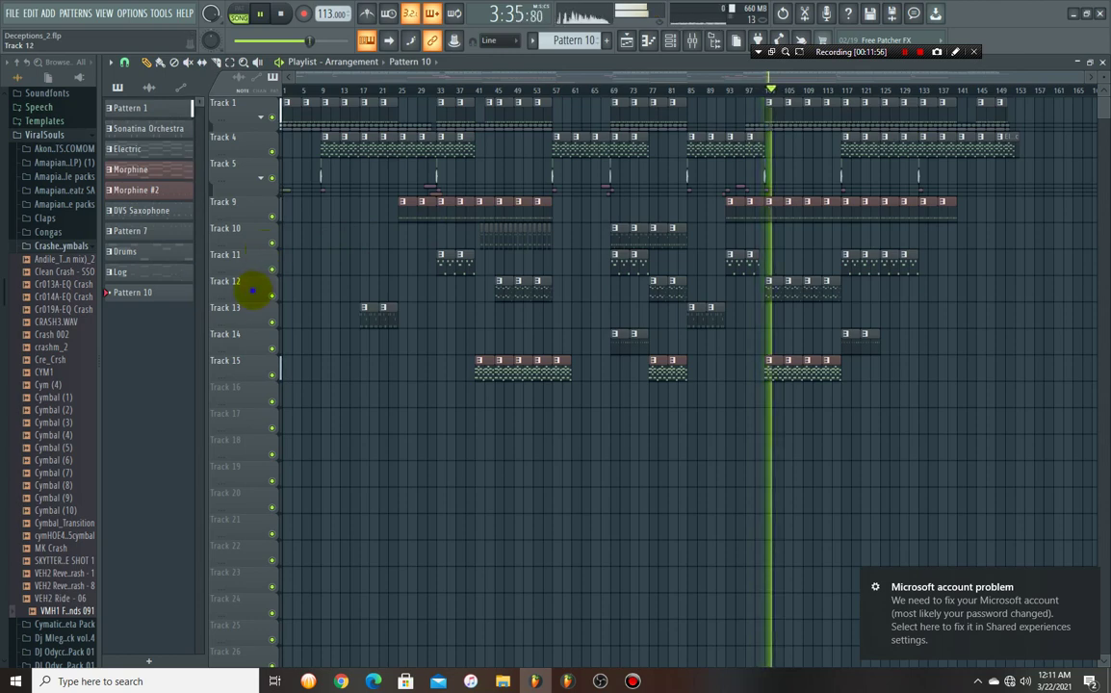
# Group playlist Track 12 under Track 11 and collapse the group.
pyautogui.rightClick(256, 282)
pyautogui.click(302, 409)
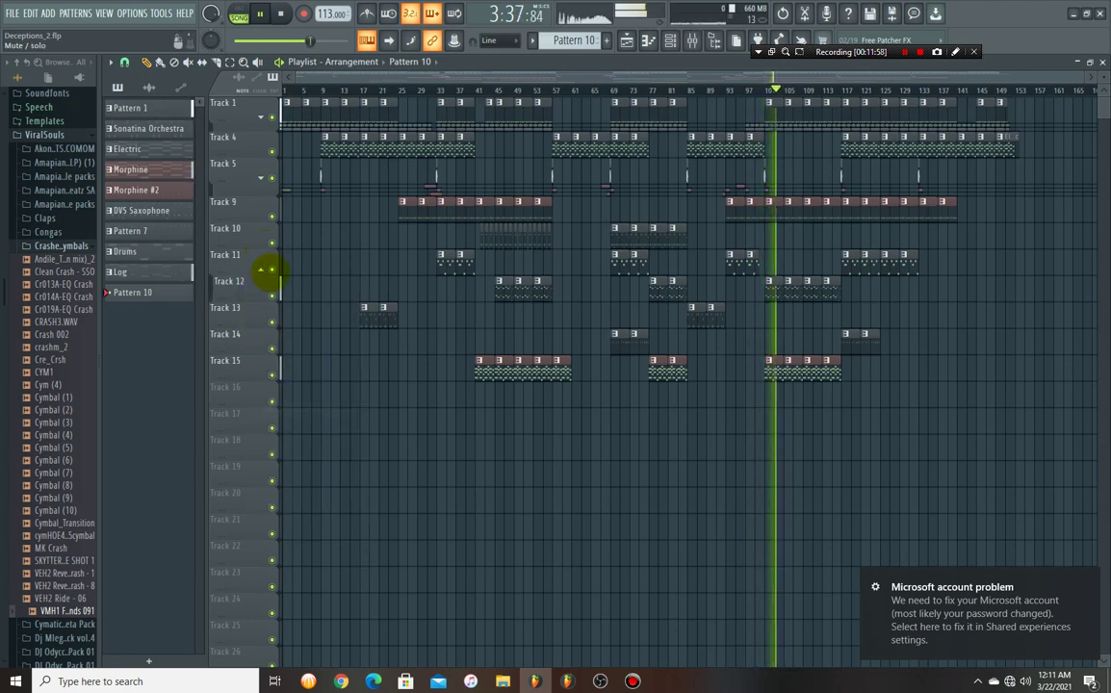
pyautogui.click(261, 270)
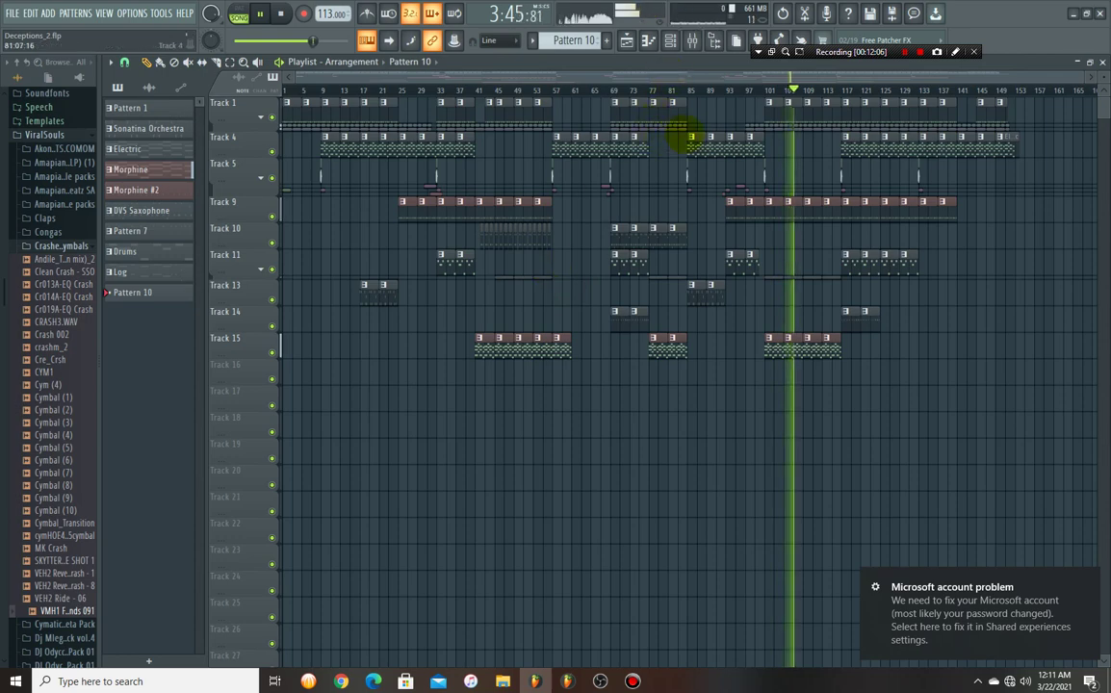
# Review the audio device settings, listen to the arrangement through to about bar 153 and stop playback.
pyautogui.scroll(2, 1102, 63)
pyautogui.scroll(-1, 1102, 64)
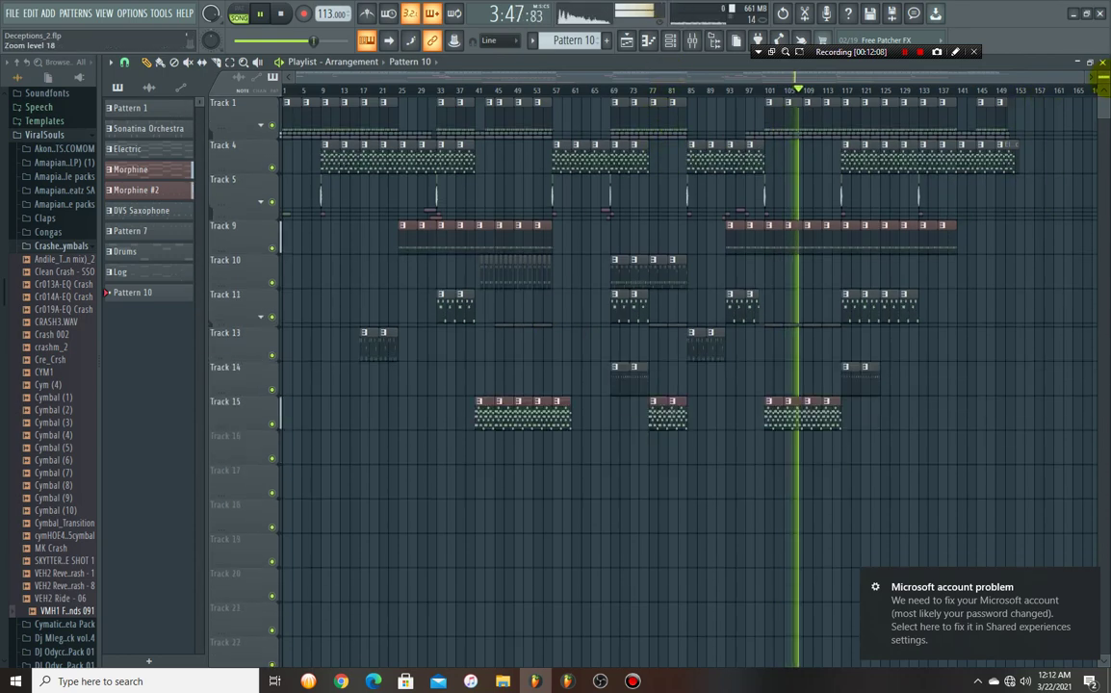
pyautogui.scroll(-1, 1102, 63)
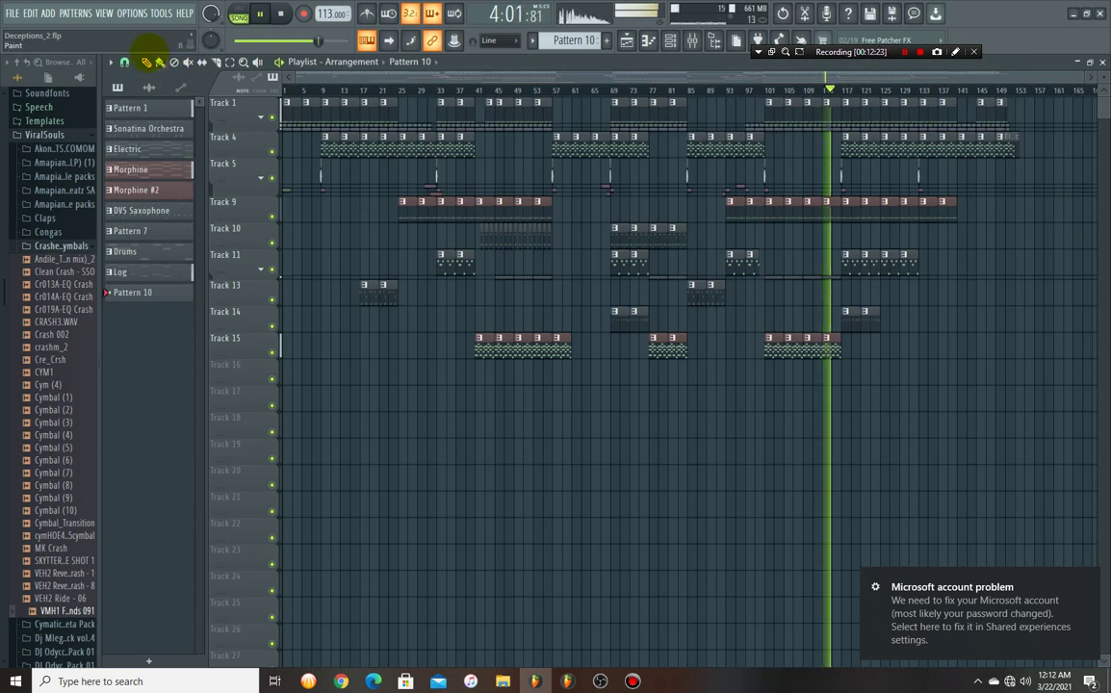
pyautogui.click(132, 12)
pyautogui.click(151, 55)
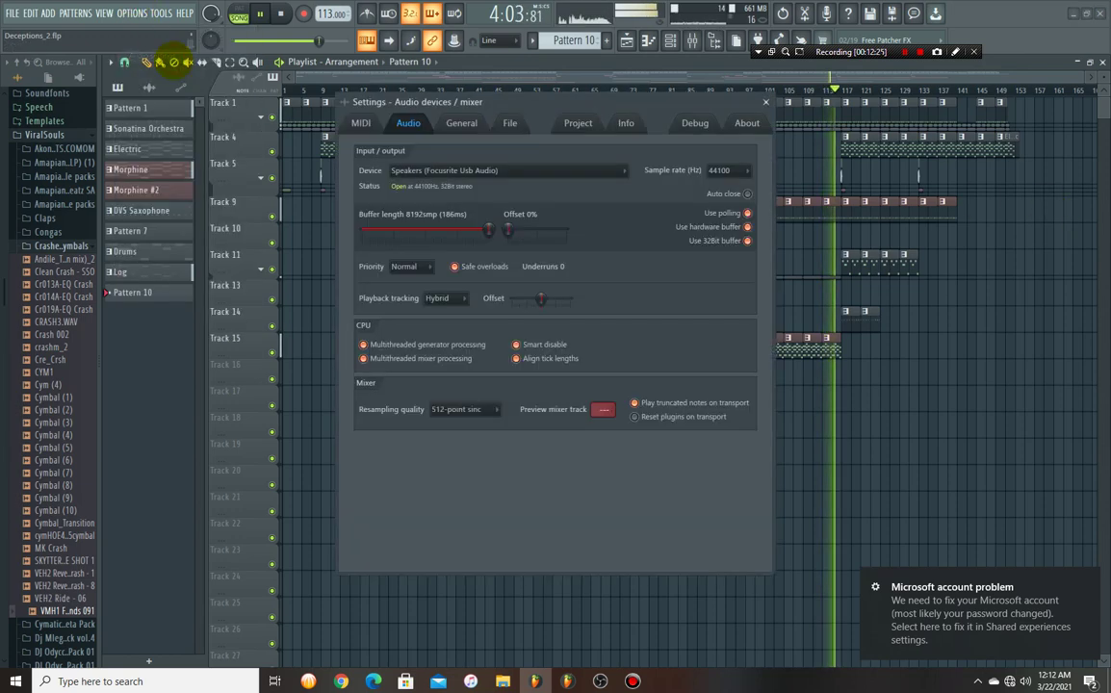
pyautogui.click(765, 102)
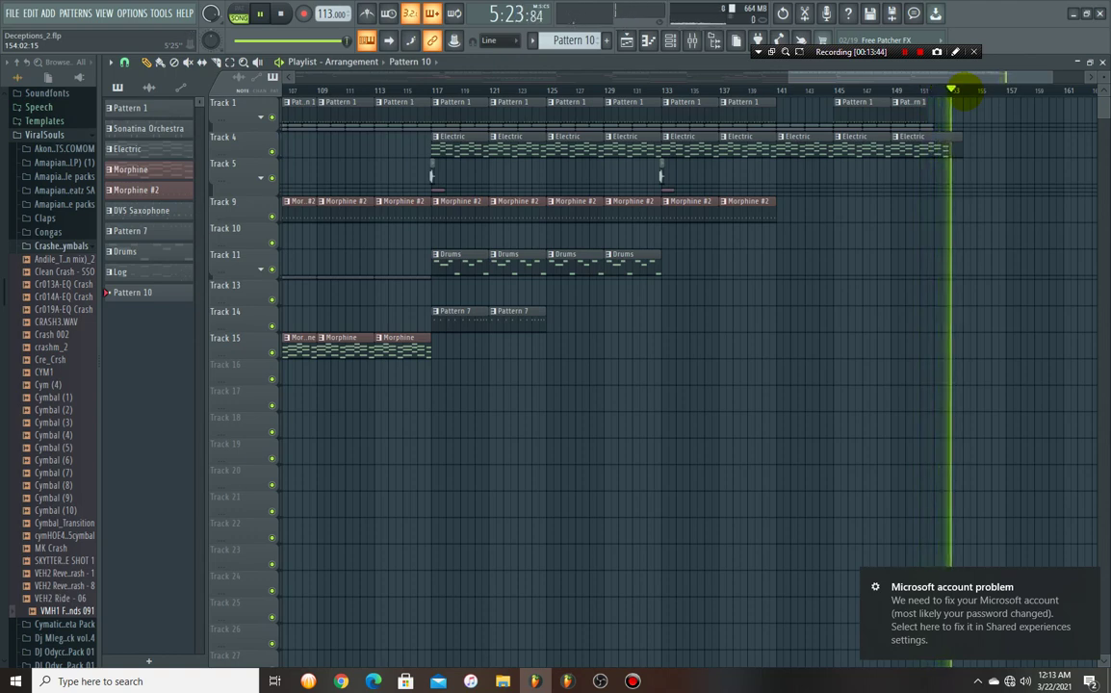
pyautogui.press('space')
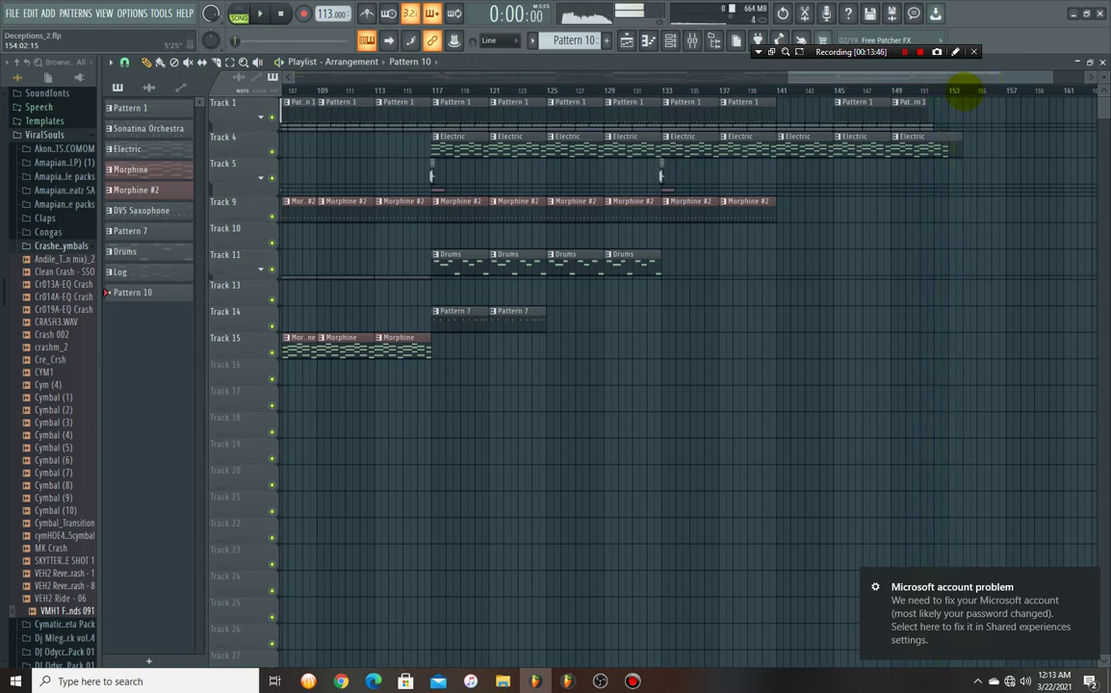